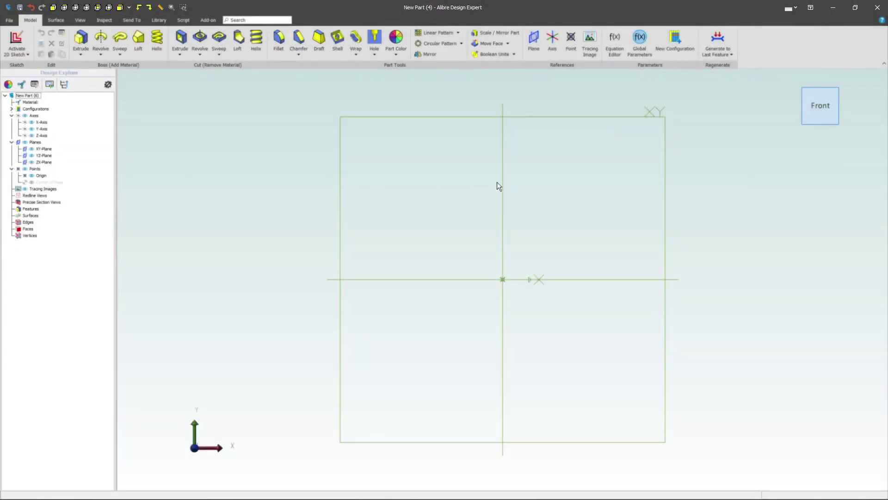
- Select the XY-Plane and activate a new 2D sketch on it
{"action": "left_click", "coordinate": [586, 119]}
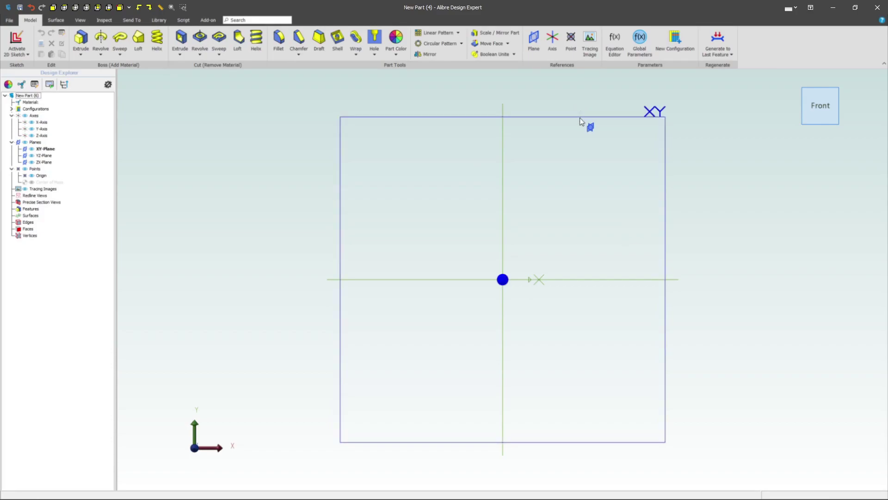
{"action": "left_click", "coordinate": [29, 38]}
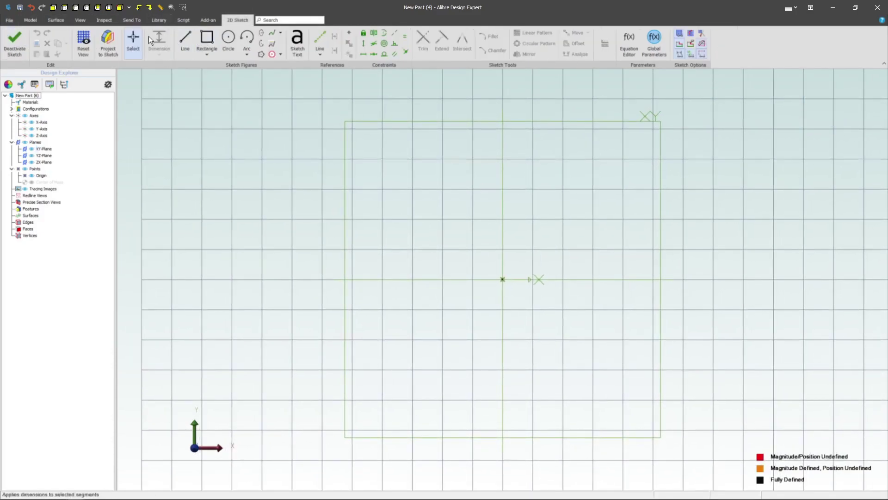
- Draw lines from the origin for the top edge and the first down-and-out steps
{"action": "left_click", "coordinate": [188, 35]}
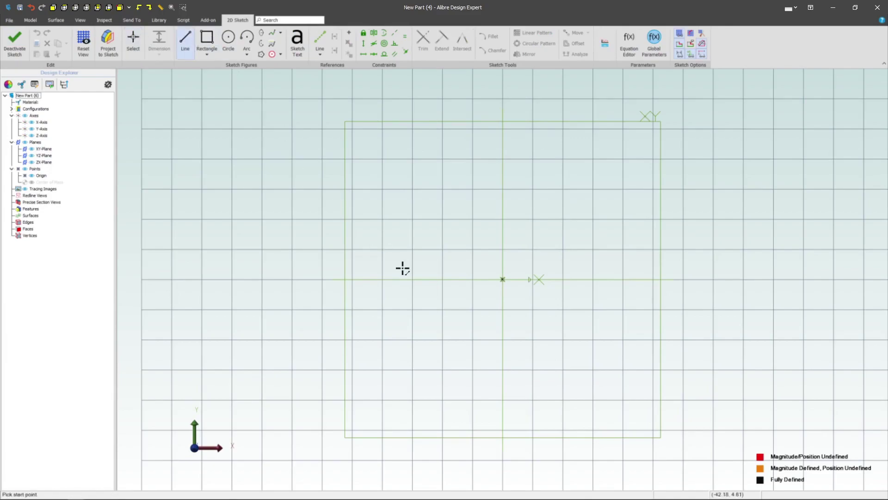
{"action": "left_click", "coordinate": [501, 279]}
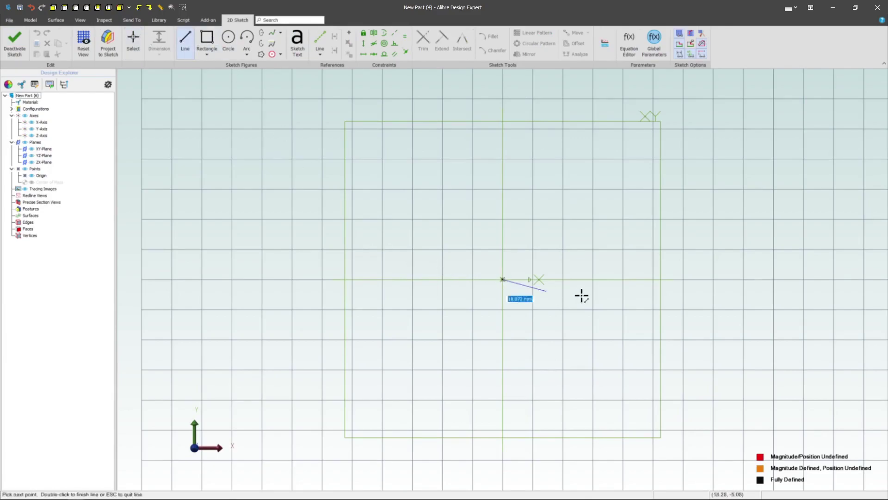
{"action": "left_click", "coordinate": [634, 280]}
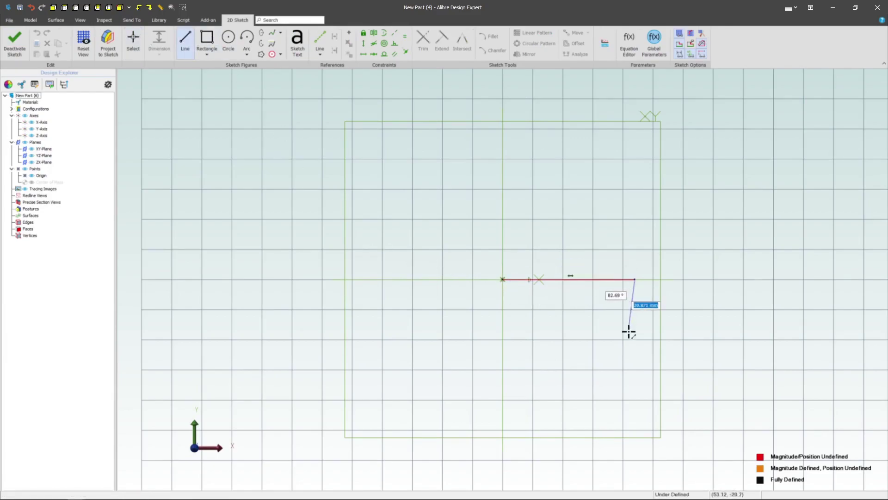
{"action": "left_click", "coordinate": [635, 358]}
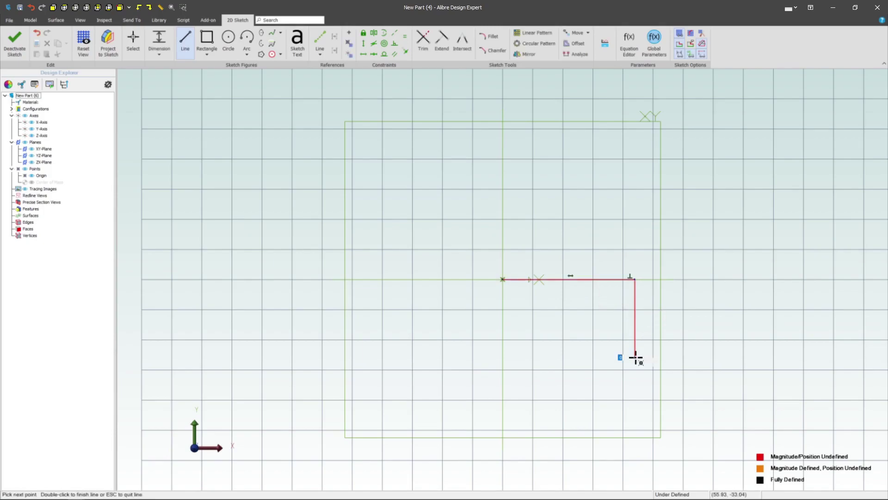
{"action": "left_click", "coordinate": [680, 359]}
{"action": "left_click", "coordinate": [681, 439]}
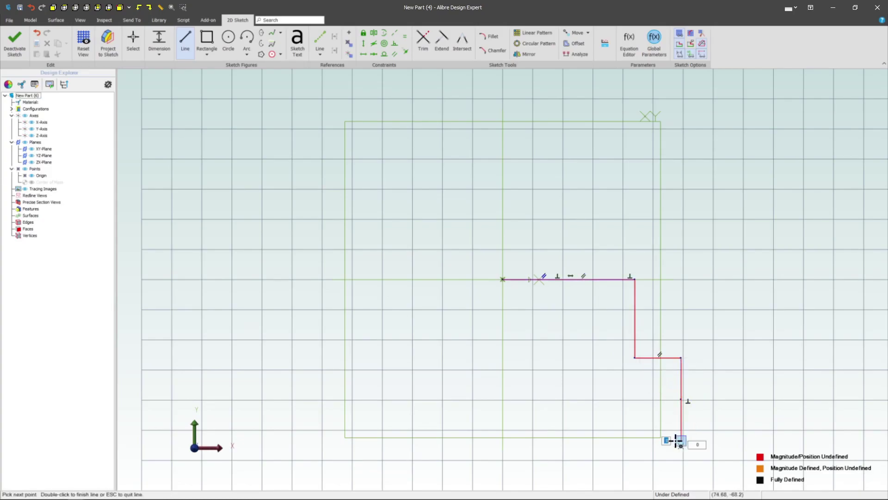
{"action": "left_click", "coordinate": [654, 438]}
{"action": "middle_click_drag", "start_coordinate": [654, 416], "coordinate": [652, 123]}
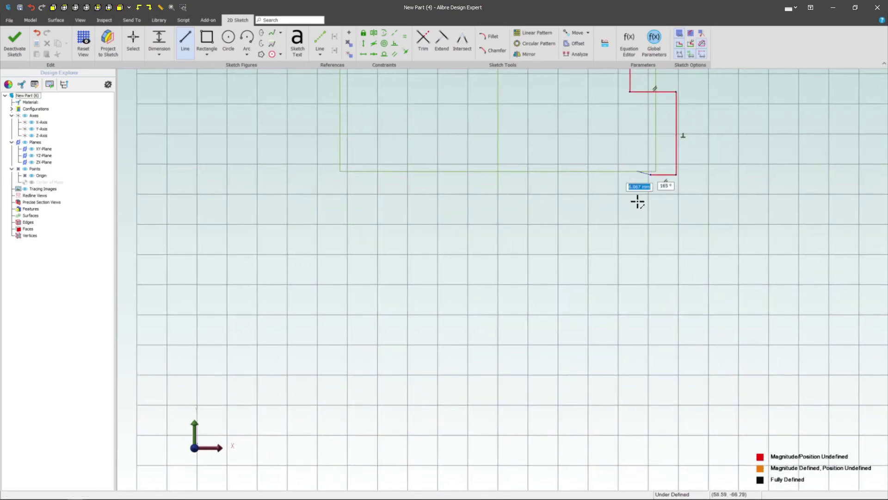
- Continue the outline around the wide collar and the step back inward
{"action": "left_click", "coordinate": [651, 266]}
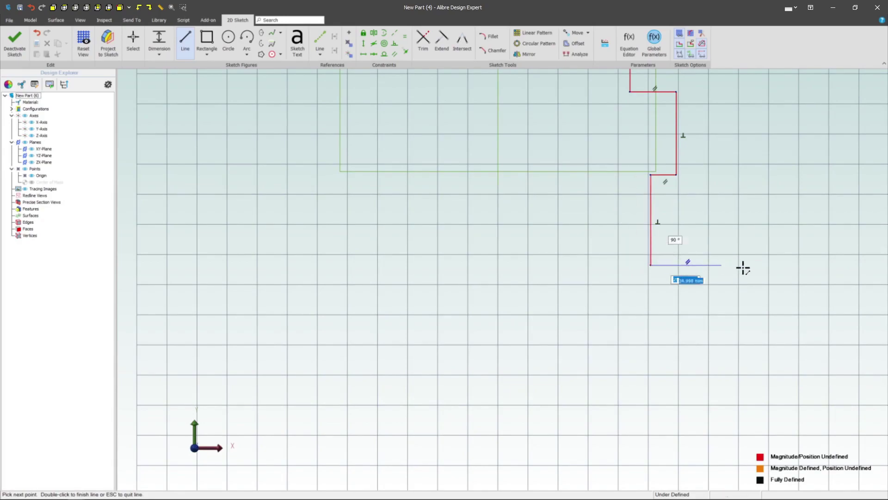
{"action": "left_click", "coordinate": [804, 265]}
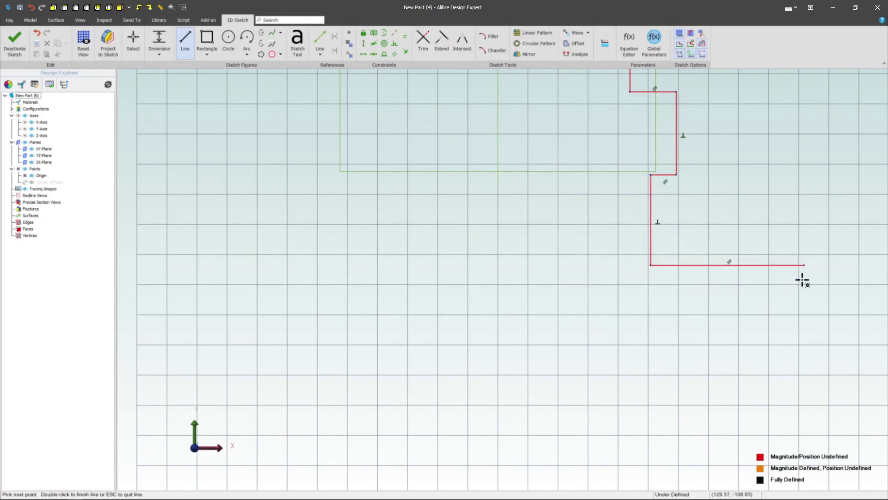
{"action": "left_click", "coordinate": [805, 317]}
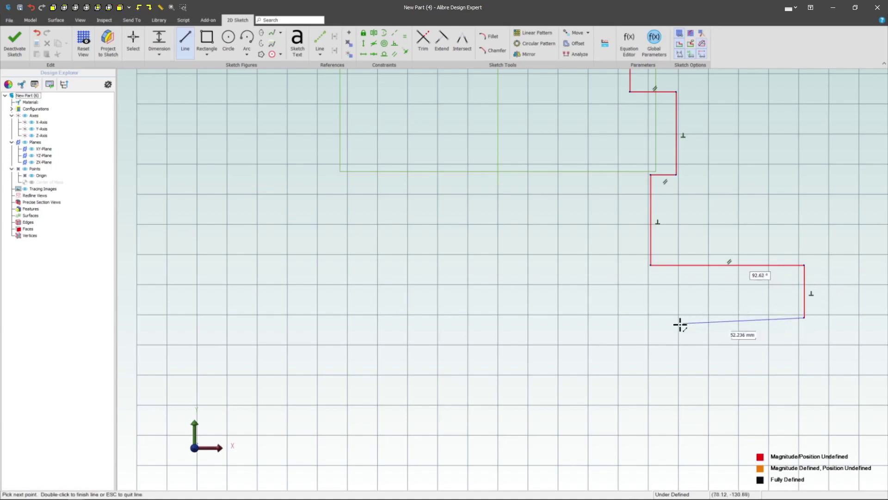
{"action": "left_click", "coordinate": [587, 318]}
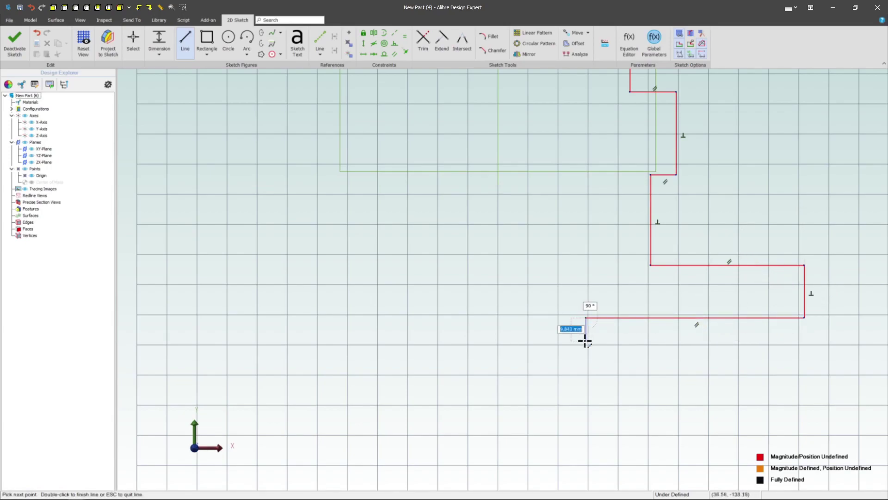
{"action": "left_click", "coordinate": [587, 343]}
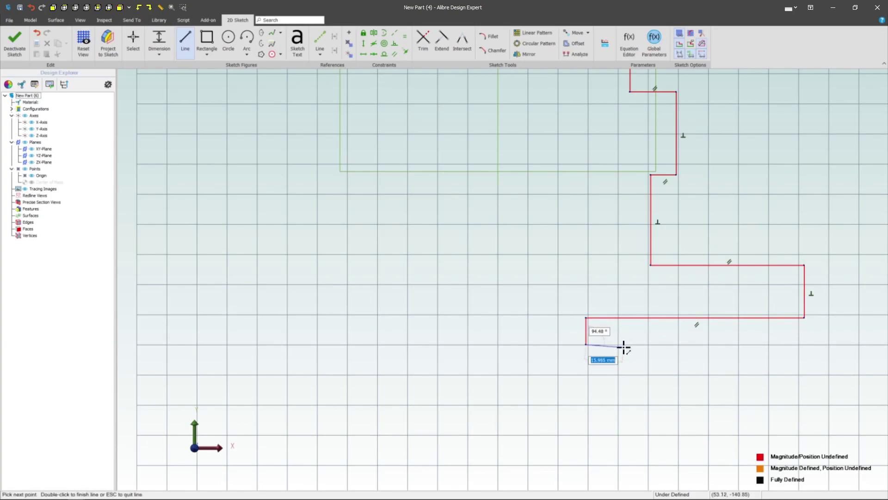
{"action": "left_click", "coordinate": [624, 347]}
{"action": "middle_click_drag", "start_coordinate": [625, 346], "coordinate": [643, 148]}
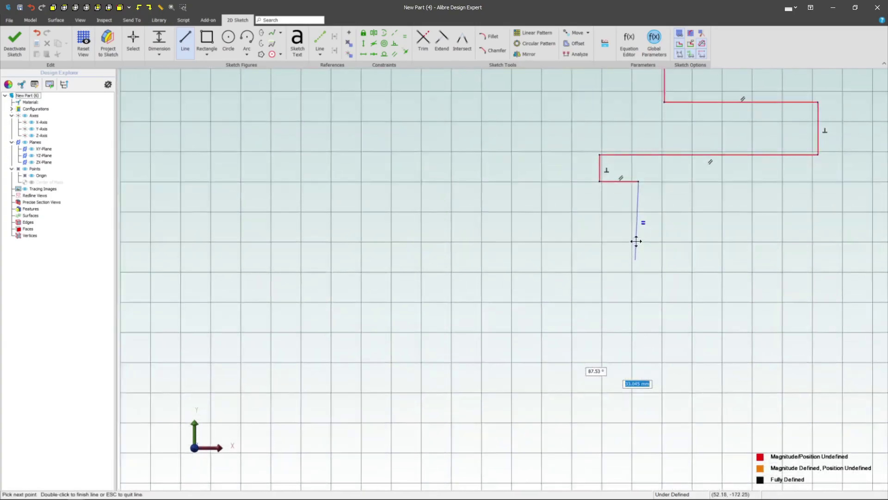
- Draw the lower steps and bottom edge, closing the outline at the origin
{"action": "left_click", "coordinate": [645, 292]}
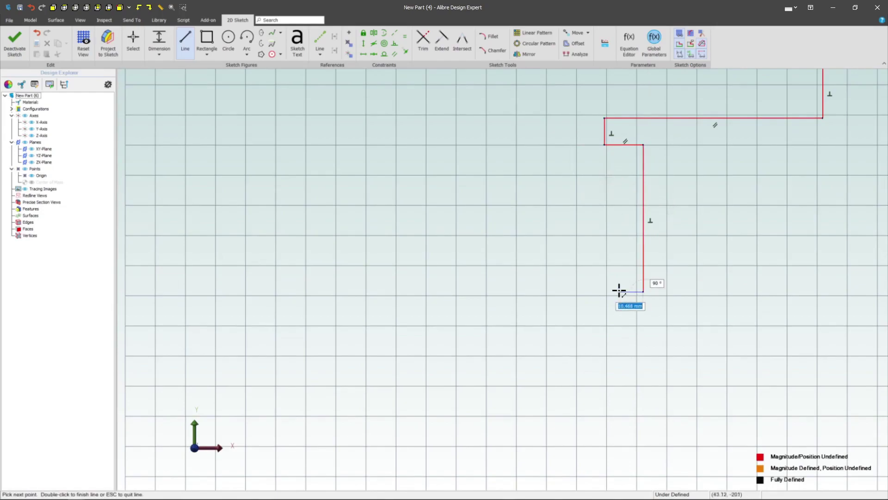
{"action": "left_click", "coordinate": [598, 291]}
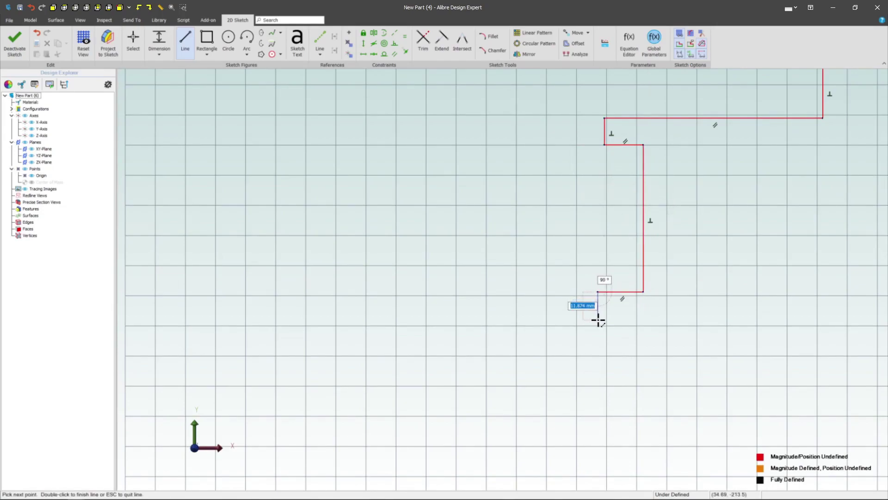
{"action": "left_click", "coordinate": [598, 320]}
{"action": "left_click", "coordinate": [621, 320]}
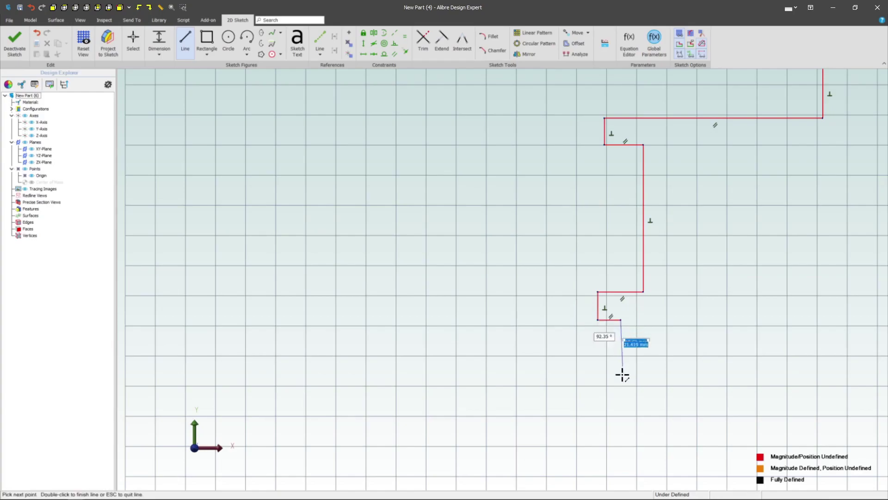
{"action": "left_click", "coordinate": [622, 418]}
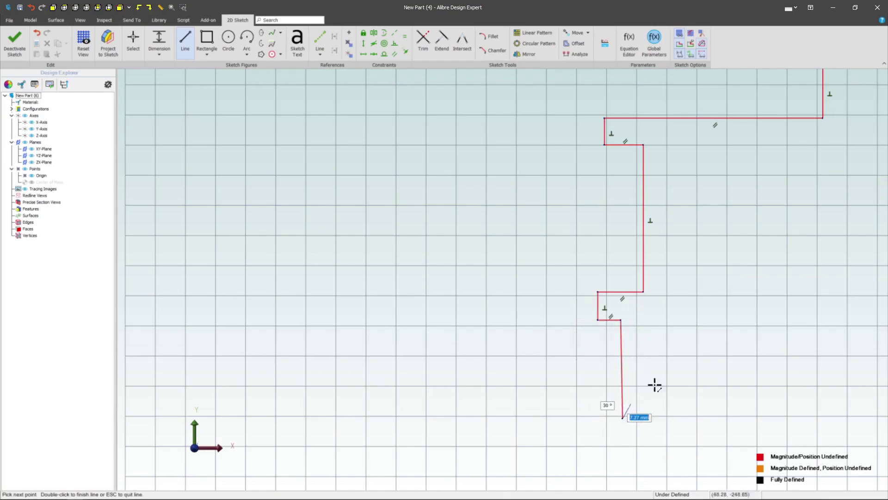
{"action": "scroll", "coordinate": [654, 383], "scroll_direction": "down", "scroll_amount": 1}
{"action": "scroll", "coordinate": [675, 377], "scroll_direction": "down", "scroll_amount": 2}
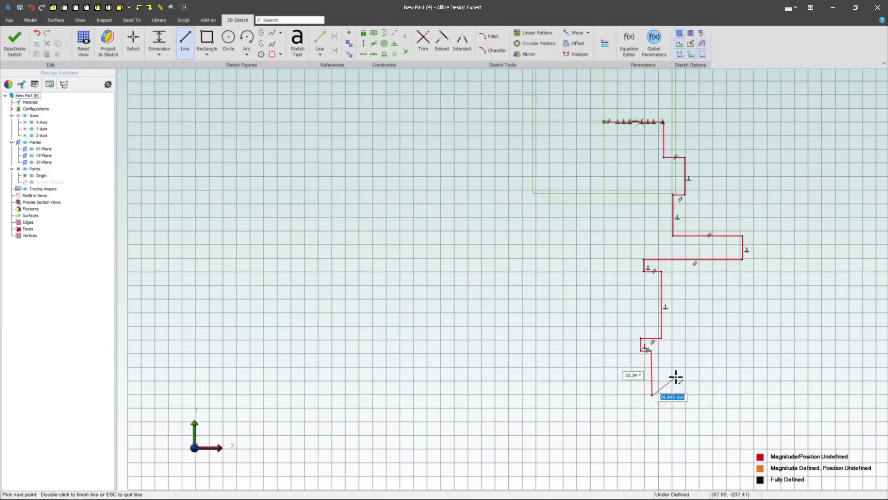
{"action": "left_click", "coordinate": [598, 396]}
{"action": "left_click", "coordinate": [604, 125]}
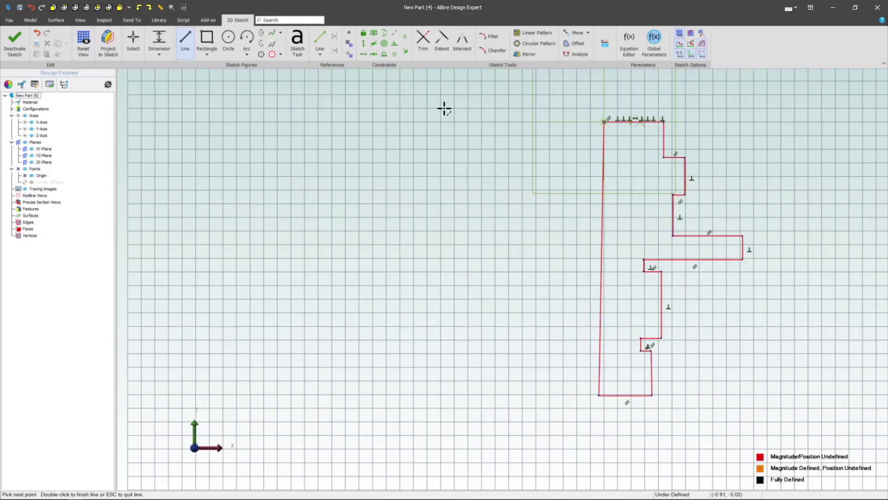
- Make the long left edge and the slanted lower-right edge vertical
{"action": "key", "text": "Escape"}
{"action": "left_click", "coordinate": [361, 37]}
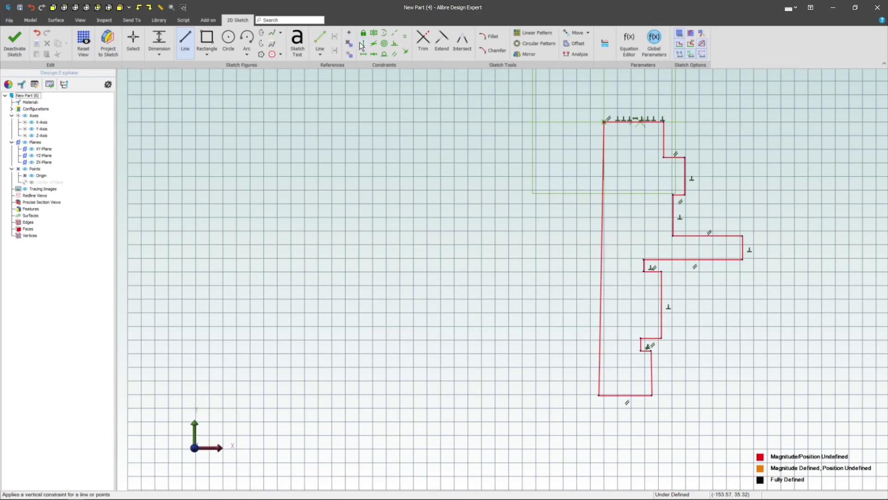
{"action": "left_click", "coordinate": [599, 375]}
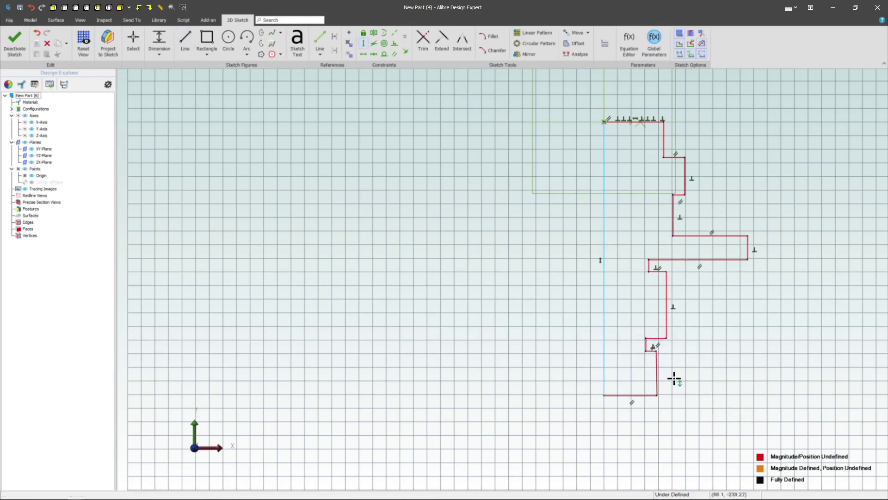
{"action": "left_click", "coordinate": [657, 375]}
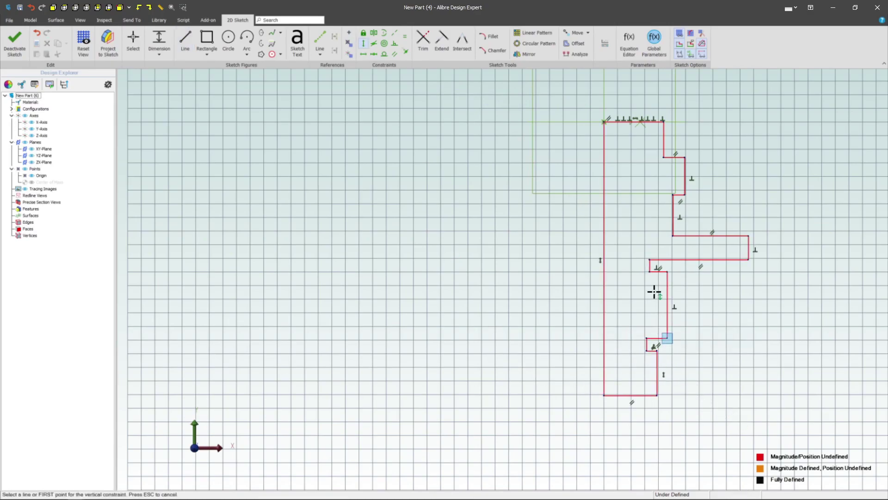
{"action": "key", "text": "Escape"}
{"action": "scroll", "coordinate": [672, 126], "scroll_direction": "up", "scroll_amount": 2}
{"action": "scroll", "coordinate": [672, 126], "scroll_direction": "up", "scroll_amount": 1}
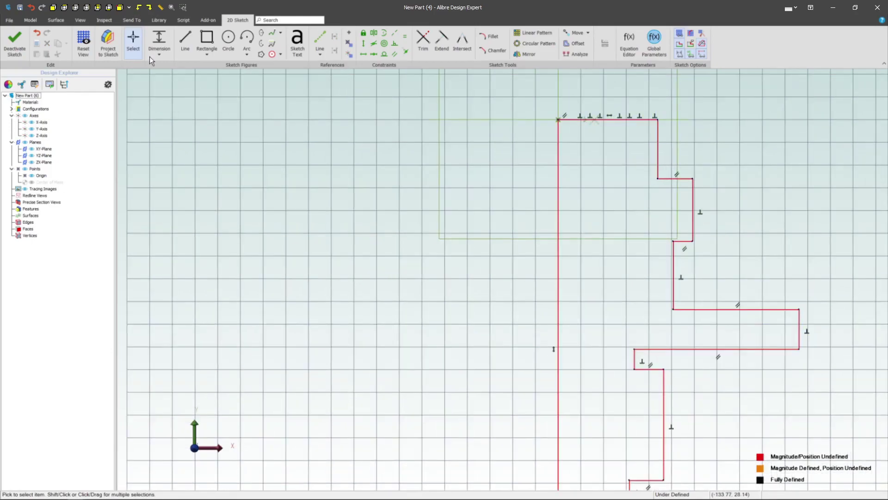
- Dimension the top edge to 8 and the first step height to 32
{"action": "left_click", "coordinate": [159, 39]}
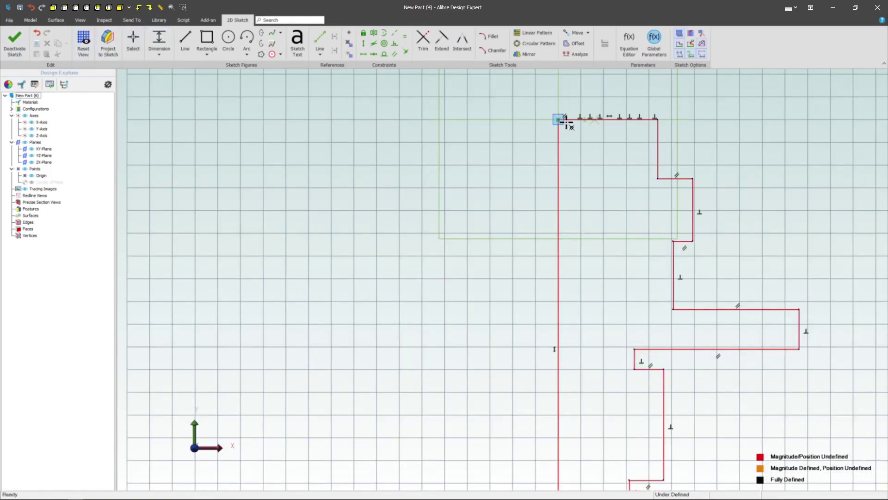
{"action": "left_click", "coordinate": [560, 120]}
{"action": "left_click", "coordinate": [657, 119]}
{"action": "left_click", "coordinate": [637, 86]}
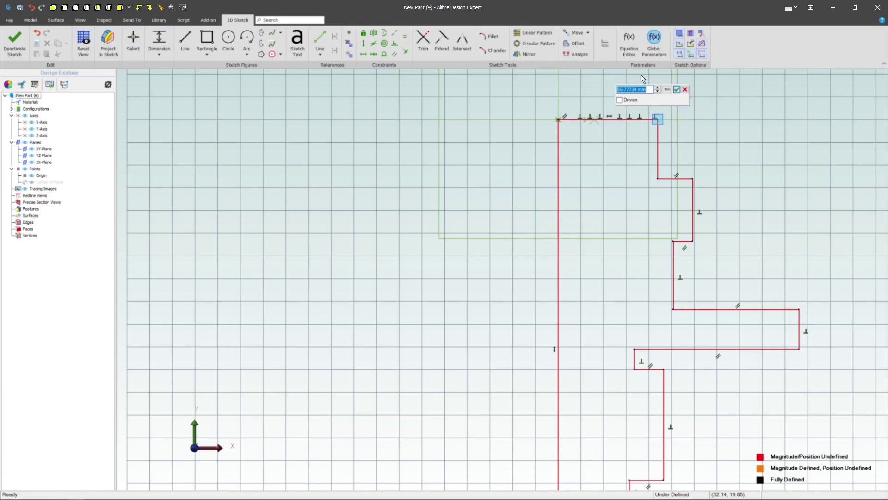
{"action": "type", "text": "8"}
{"action": "key", "text": "Return"}
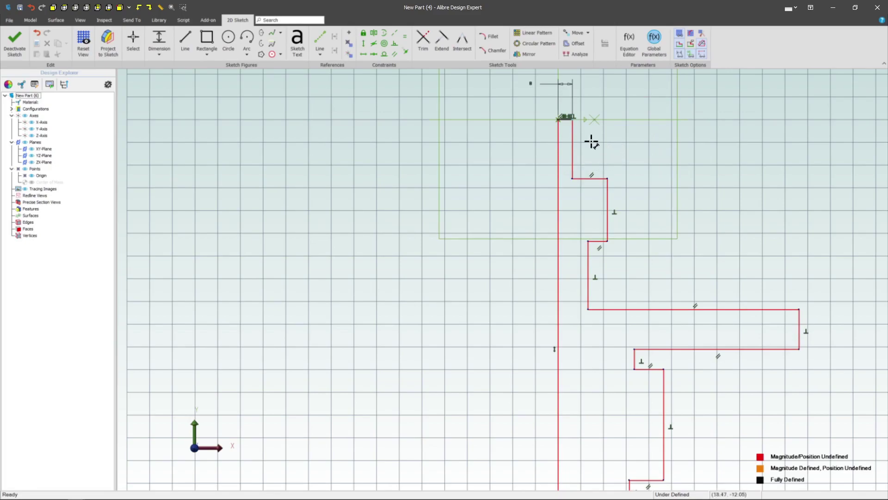
{"action": "left_click", "coordinate": [573, 119]}
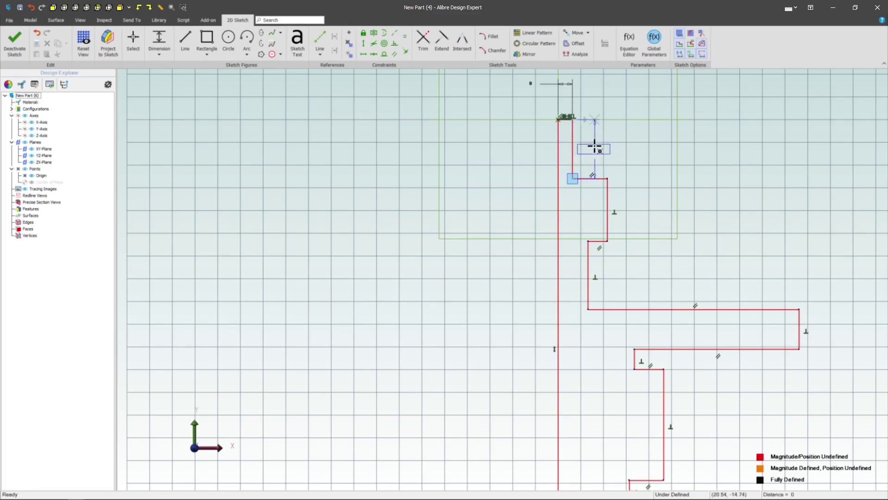
{"action": "left_click", "coordinate": [596, 159]}
{"action": "type", "text": "32"}
{"action": "key", "text": "Return"}
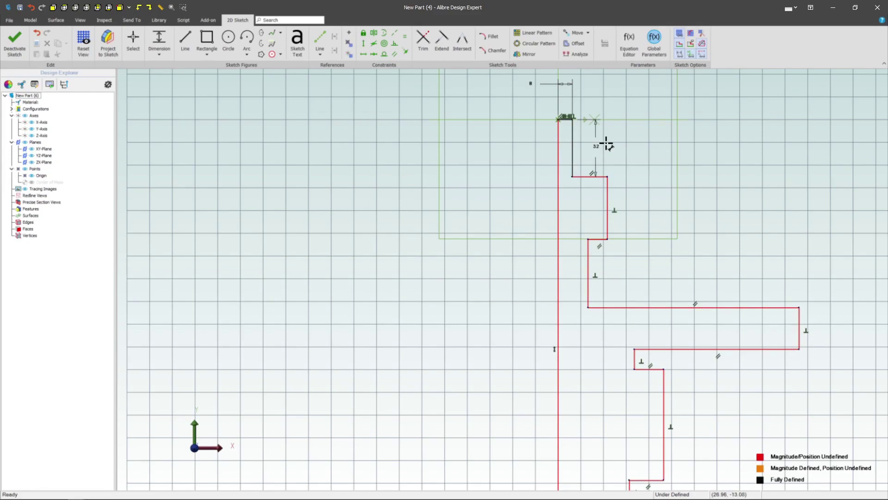
{"action": "left_click_drag", "start_coordinate": [596, 146], "coordinate": [692, 146]}
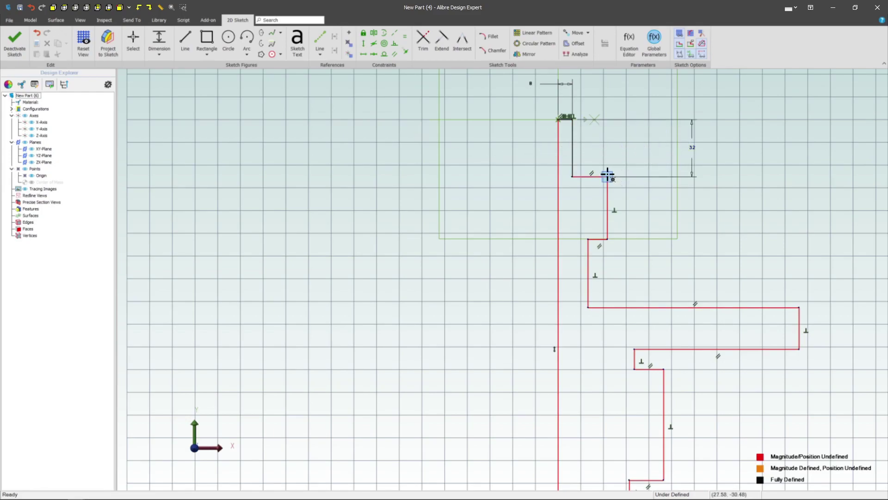
- Dimension the top step's width and give the next step a 30 height
{"action": "left_click", "coordinate": [557, 127]}
{"action": "left_click", "coordinate": [607, 163]}
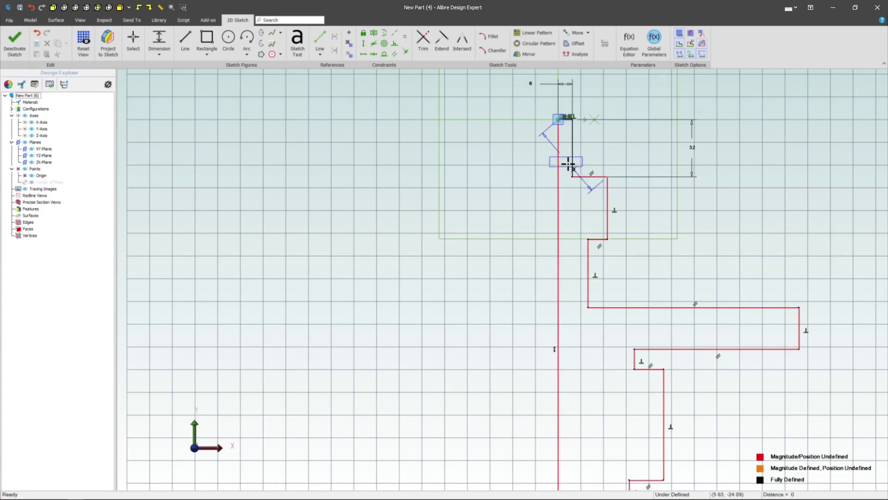
{"action": "left_click", "coordinate": [590, 91]}
{"action": "type", "text": "4"}
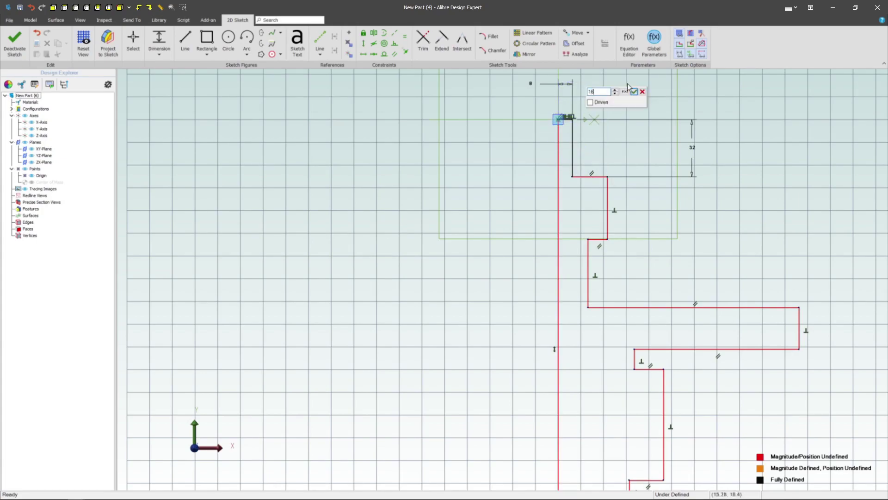
{"action": "key", "text": "Return"}
{"action": "key", "text": "Escape"}
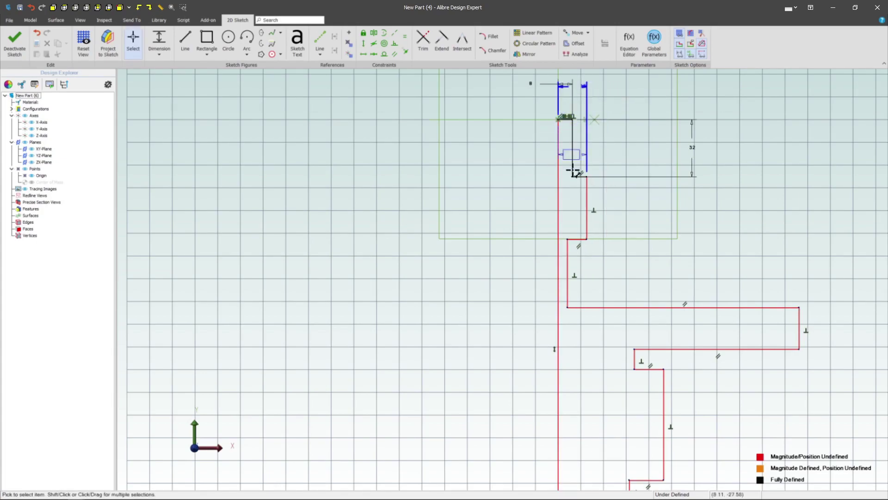
{"action": "left_click", "coordinate": [586, 177]}
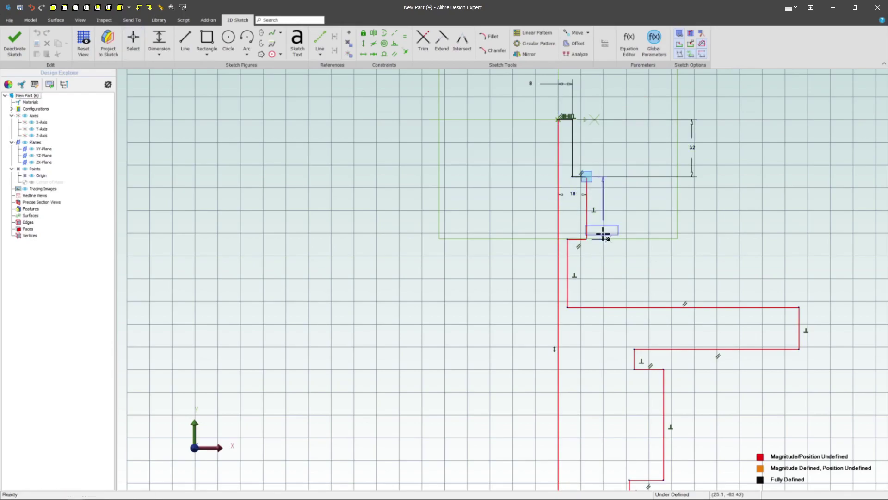
{"action": "left_click", "coordinate": [600, 239]}
{"action": "left_click", "coordinate": [692, 200]}
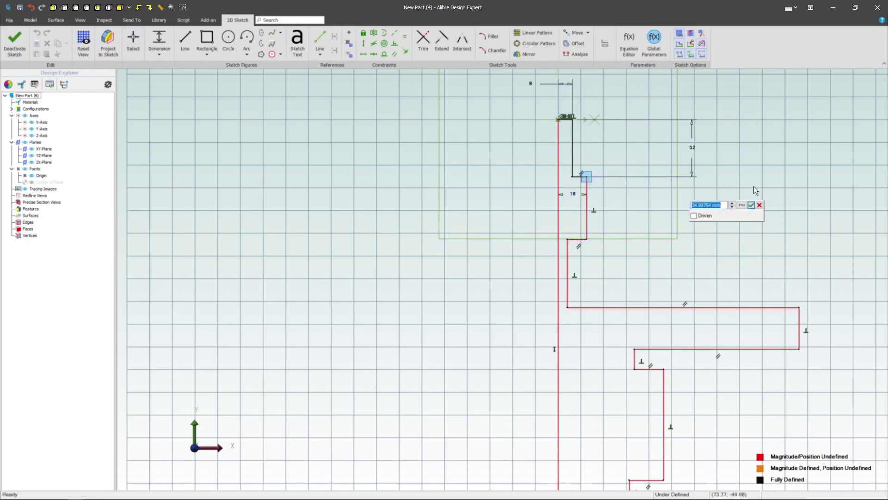
{"action": "type", "text": "30"}
{"action": "key", "text": "Return"}
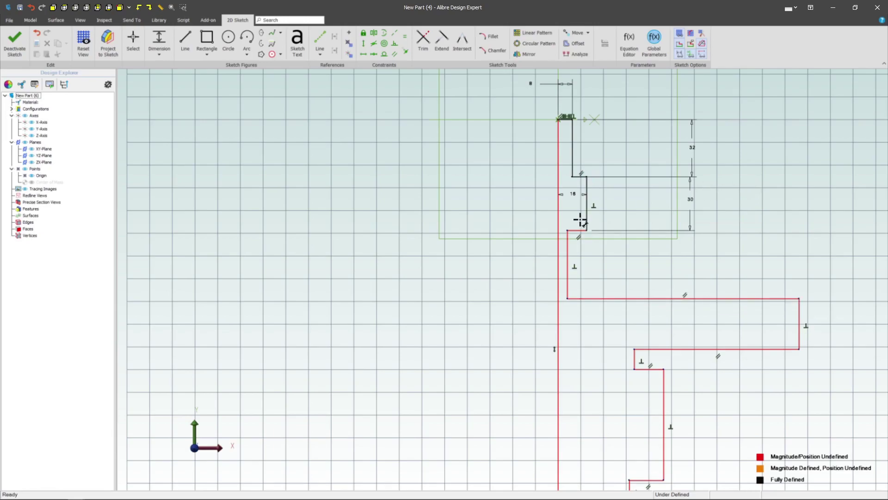
- Add the short step height, a 14 distance and a 50 step width
{"action": "left_click", "coordinate": [567, 299]}
{"action": "left_click", "coordinate": [703, 254]}
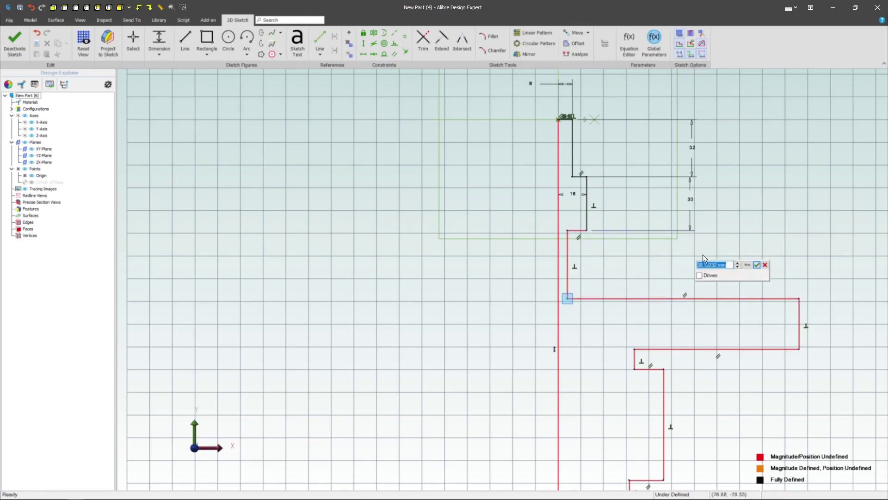
{"action": "type", "text": "5"}
{"action": "key", "text": "Return"}
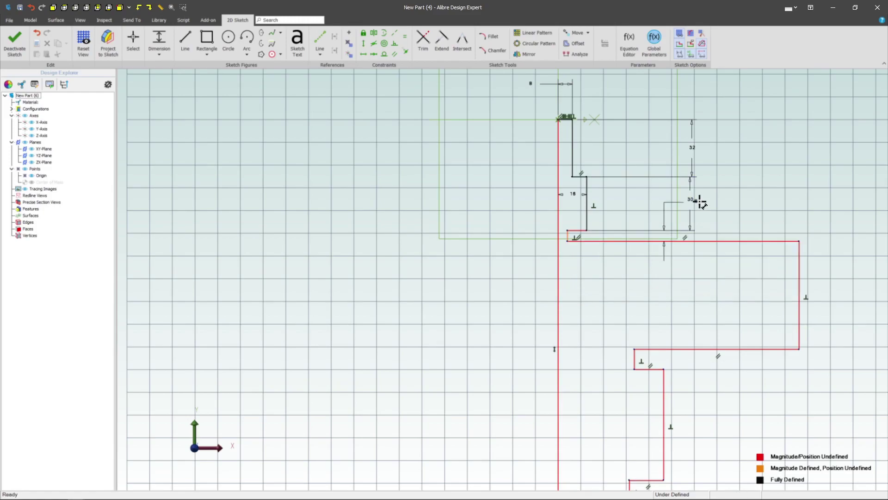
{"action": "left_click_drag", "start_coordinate": [664, 246], "coordinate": [627, 246]}
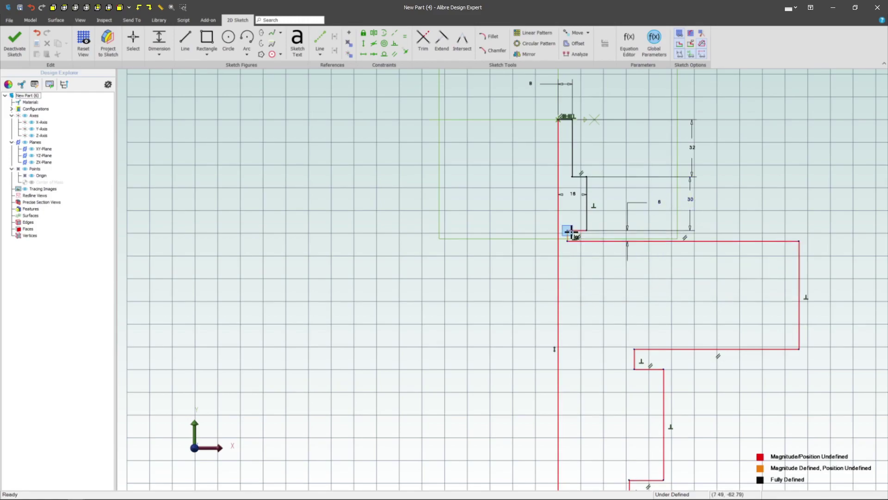
{"action": "left_click", "coordinate": [559, 144]}
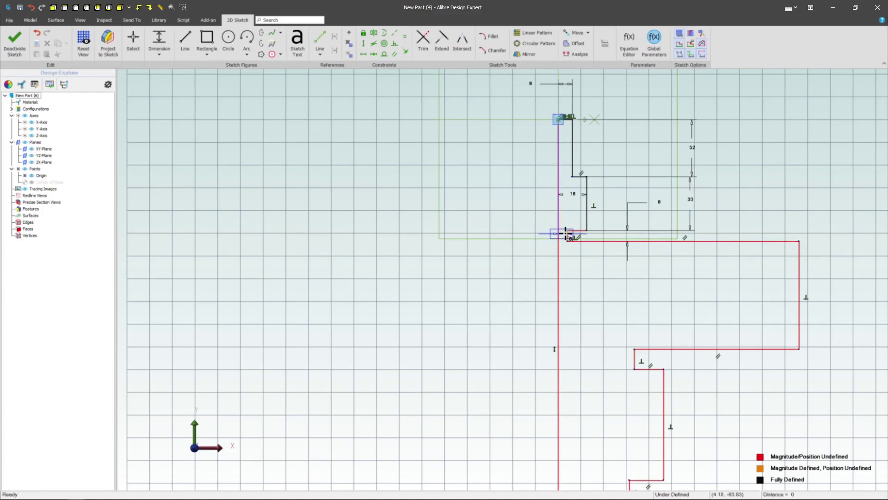
{"action": "left_click", "coordinate": [569, 236]}
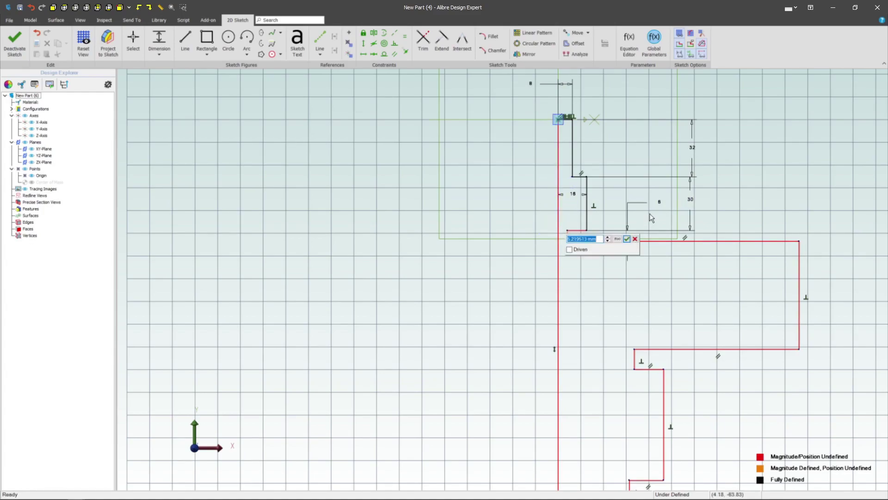
{"action": "type", "text": "14"}
{"action": "key", "text": "Return"}
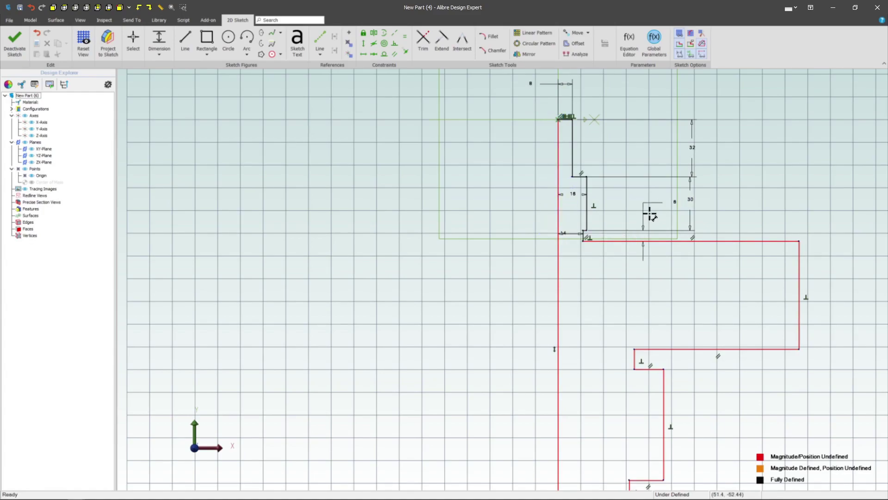
{"action": "left_click", "coordinate": [556, 118]}
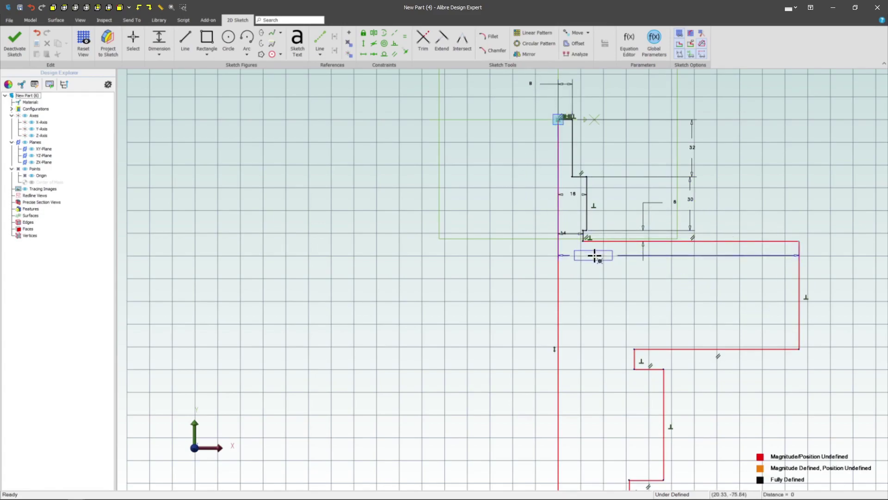
{"action": "left_click", "coordinate": [596, 241]}
{"action": "type", "text": "50"}
{"action": "key", "text": "Return"}
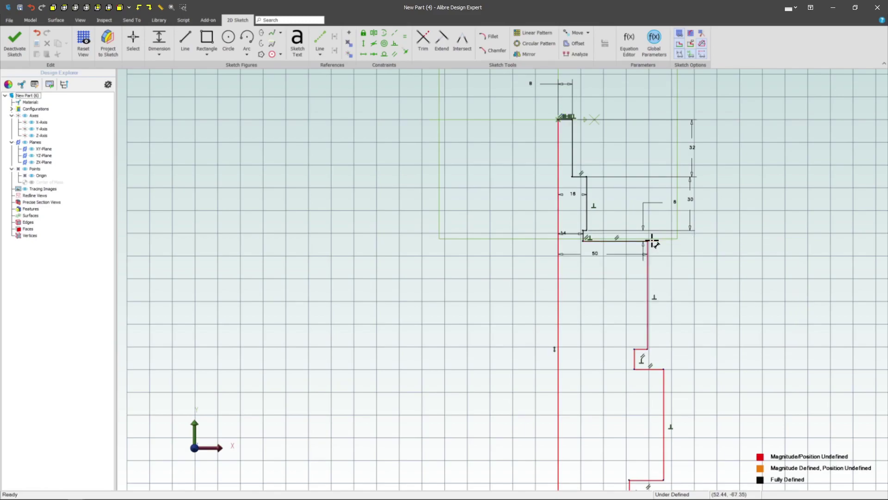
- Dimension a 14 step height, the next step, and an 8 short segment
{"action": "left_click", "coordinate": [645, 243]}
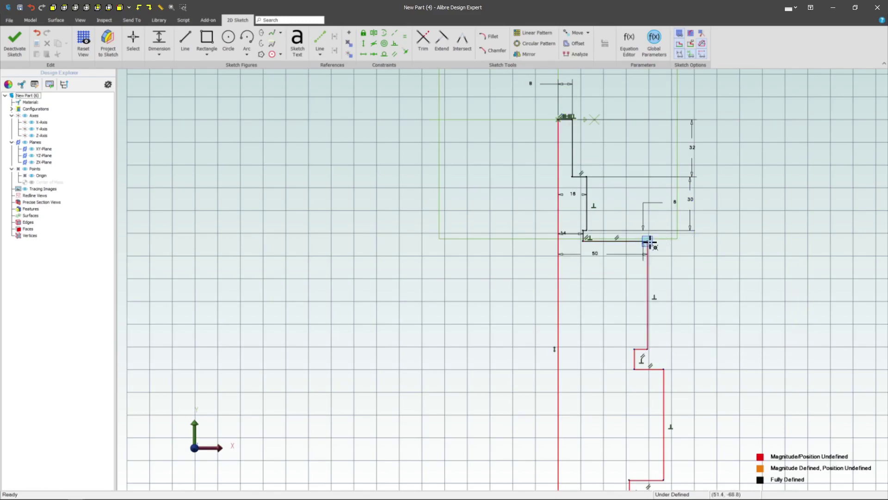
{"action": "left_click", "coordinate": [647, 346]}
{"action": "left_click", "coordinate": [694, 297]}
{"action": "type", "text": "14"}
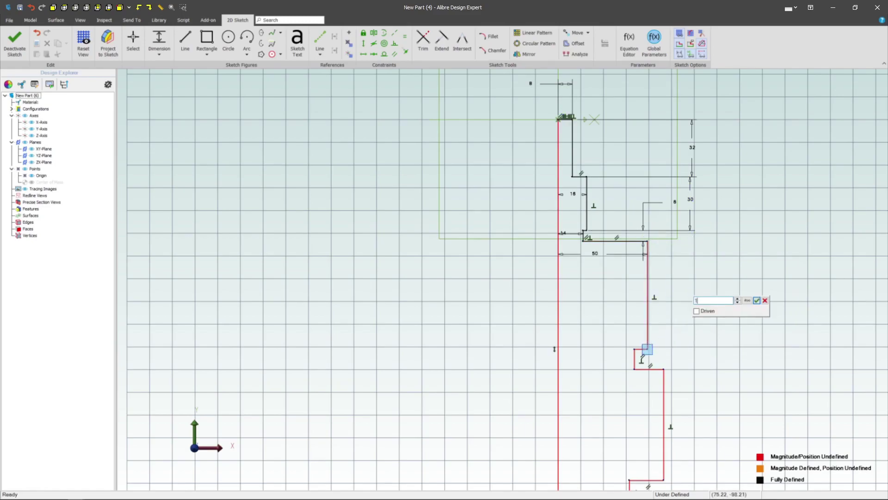
{"action": "key", "text": "Return"}
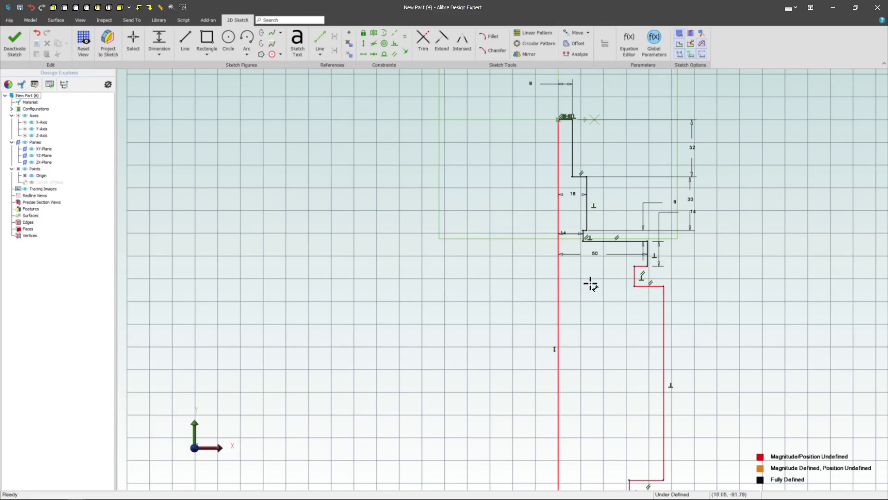
{"action": "left_click", "coordinate": [614, 275]}
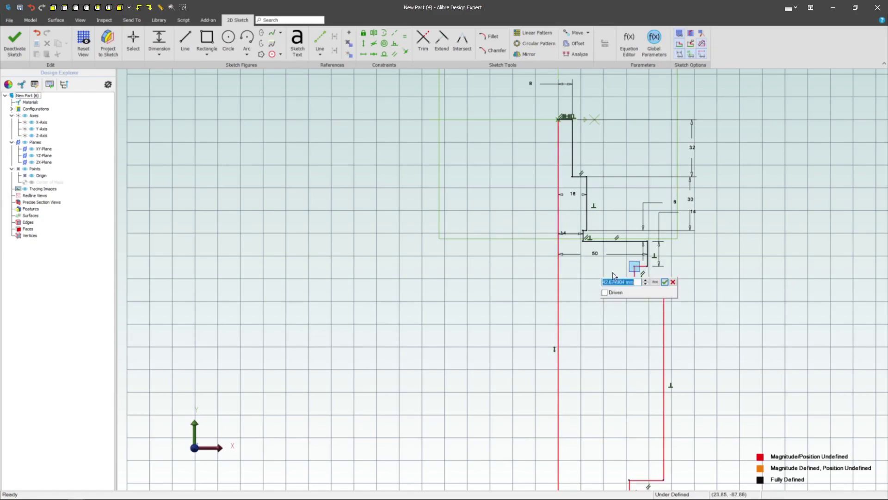
{"action": "key", "text": "Return"}
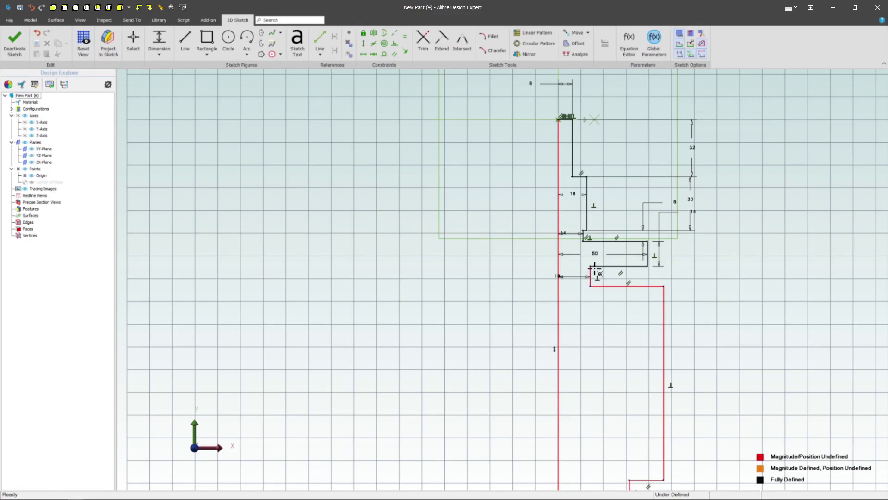
{"action": "left_click", "coordinate": [593, 281]}
{"action": "left_click", "coordinate": [594, 287]}
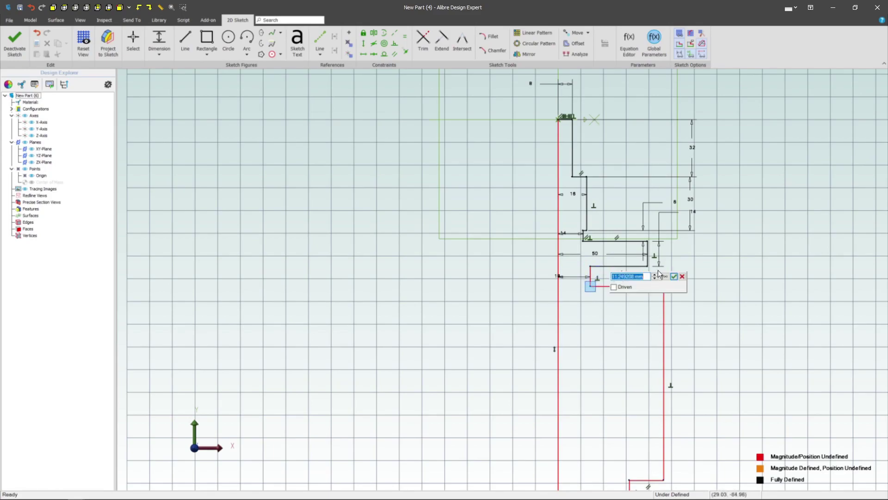
{"action": "type", "text": "8"}
{"action": "key", "text": "Return"}
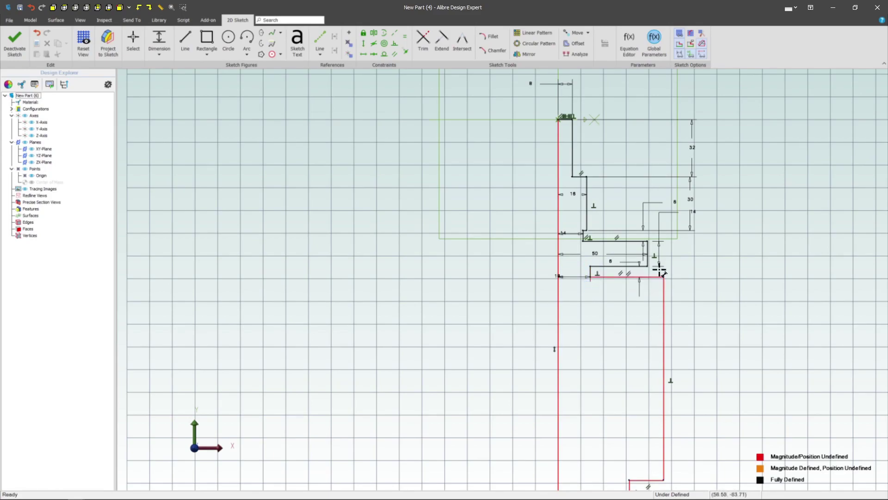
- Add a 20 width between two vertical lines and reposition the 18 label
{"action": "left_click", "coordinate": [664, 280]}
{"action": "left_click", "coordinate": [559, 120]}
{"action": "left_click", "coordinate": [596, 297]}
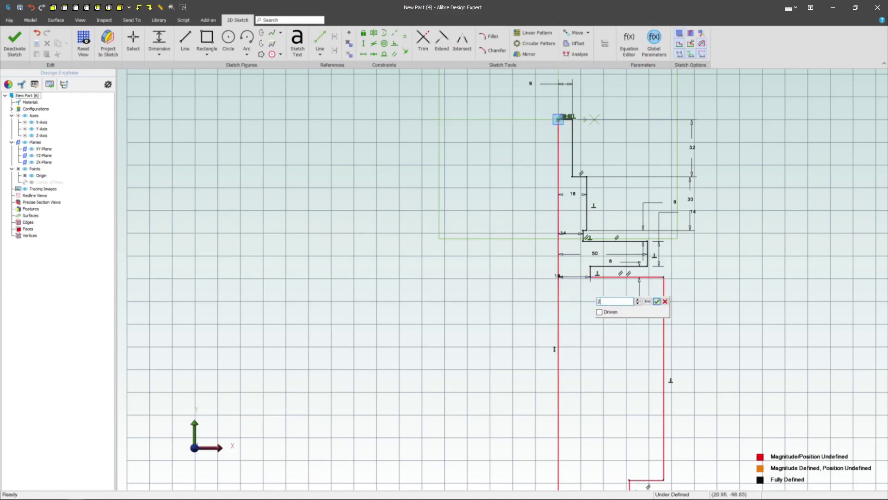
{"action": "type", "text": "20"}
{"action": "key", "text": "Return"}
{"action": "key", "text": "Escape"}
{"action": "left_click_drag", "start_coordinate": [562, 276], "coordinate": [574, 276]}
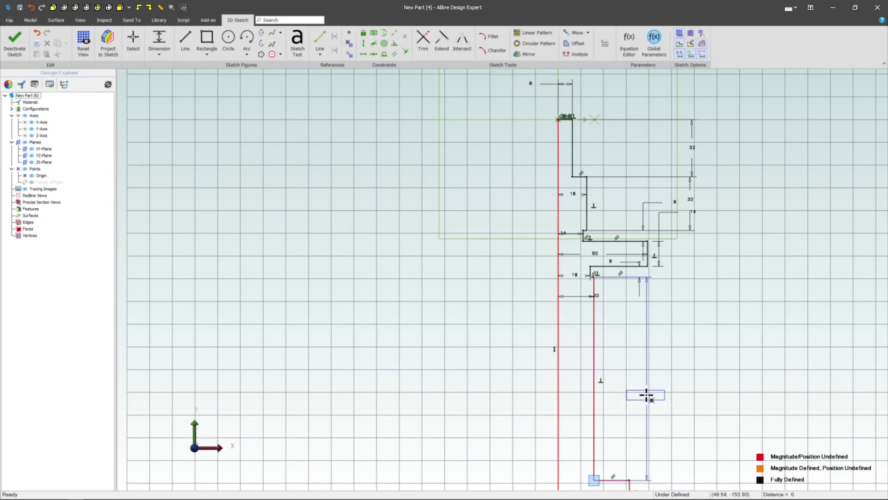
- Dimension the long step, make the short segment perpendicular, and set it to 5
{"action": "left_click", "coordinate": [639, 408]}
{"action": "key", "text": "Return"}
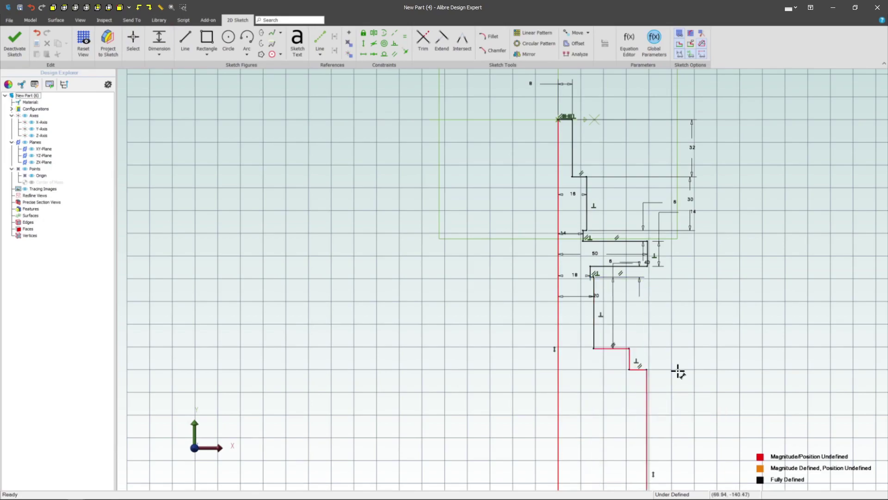
{"action": "left_click", "coordinate": [635, 357]}
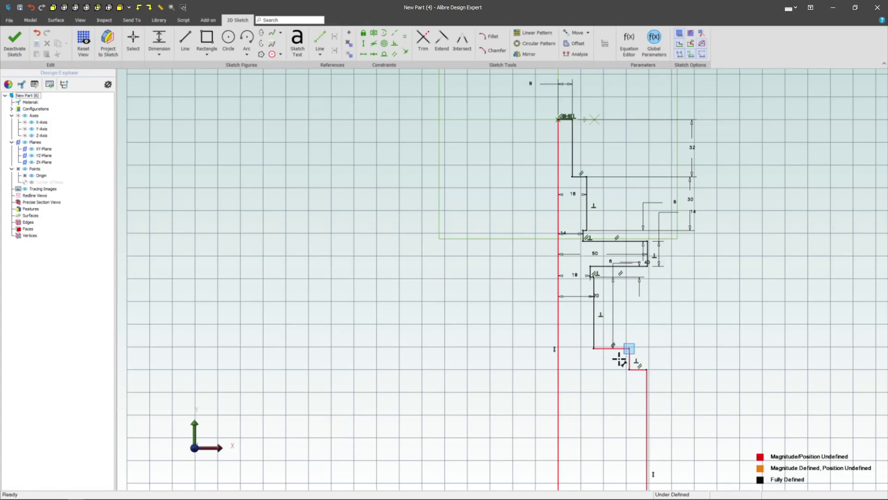
{"action": "scroll", "coordinate": [569, 368], "scroll_direction": "up", "scroll_amount": 2}
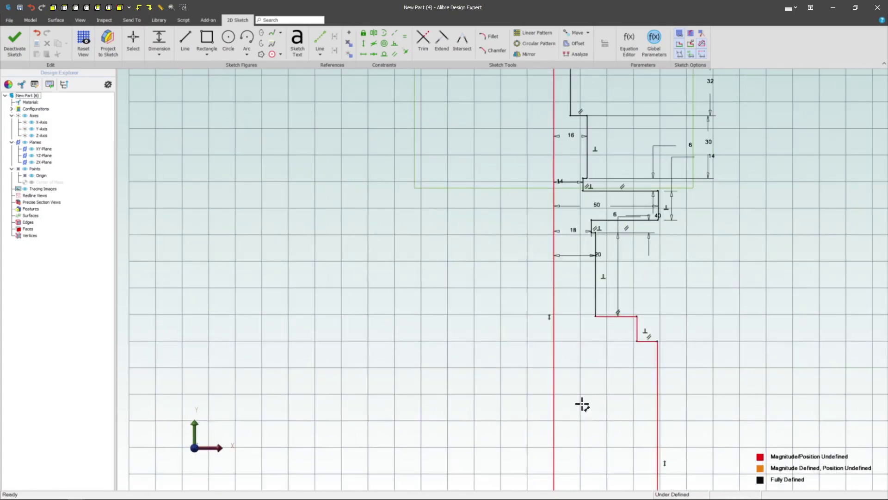
{"action": "left_click", "coordinate": [639, 321]}
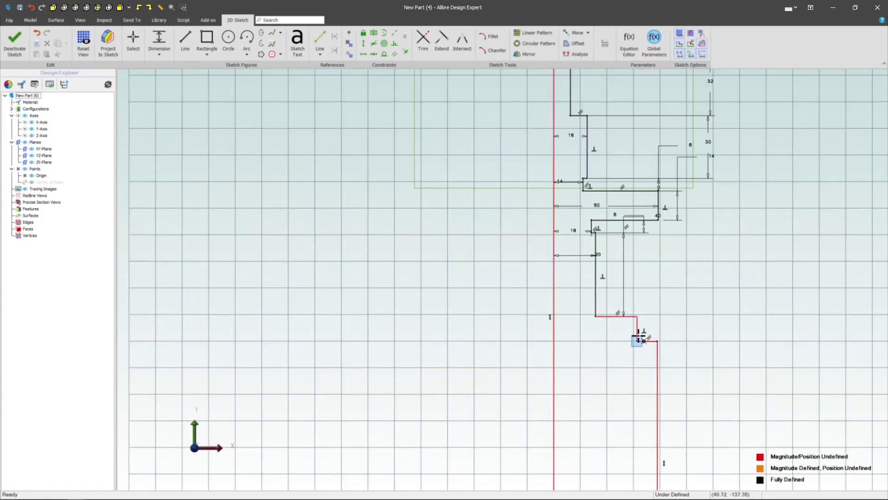
{"action": "left_click", "coordinate": [680, 334]}
{"action": "type", "text": "5"}
{"action": "key", "text": "Return"}
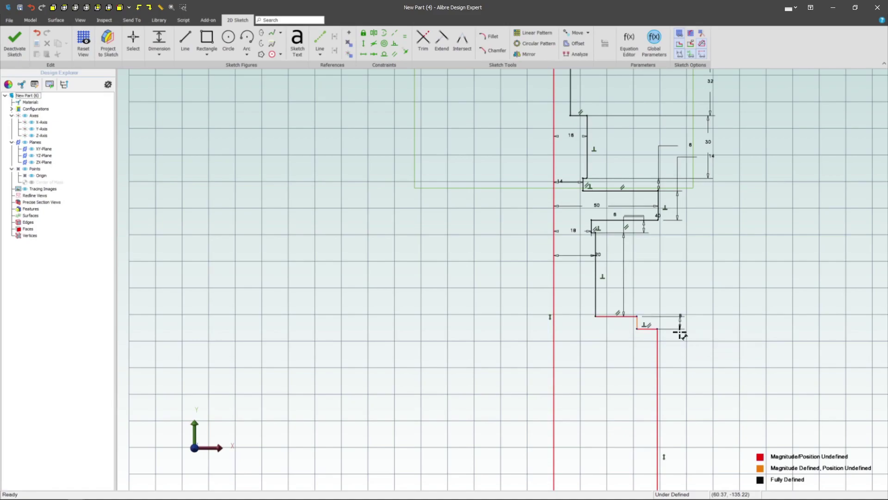
- Add horizontal dimensions from the centre line and between two vertical lines
{"action": "left_click", "coordinate": [682, 334]}
{"action": "left_click", "coordinate": [620, 328]}
{"action": "left_click", "coordinate": [554, 328]}
{"action": "left_click", "coordinate": [582, 323]}
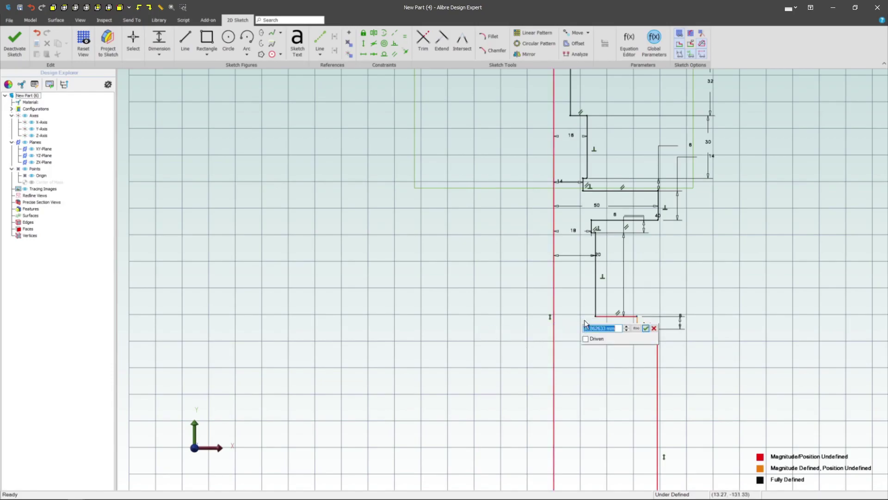
{"action": "key", "text": "Return"}
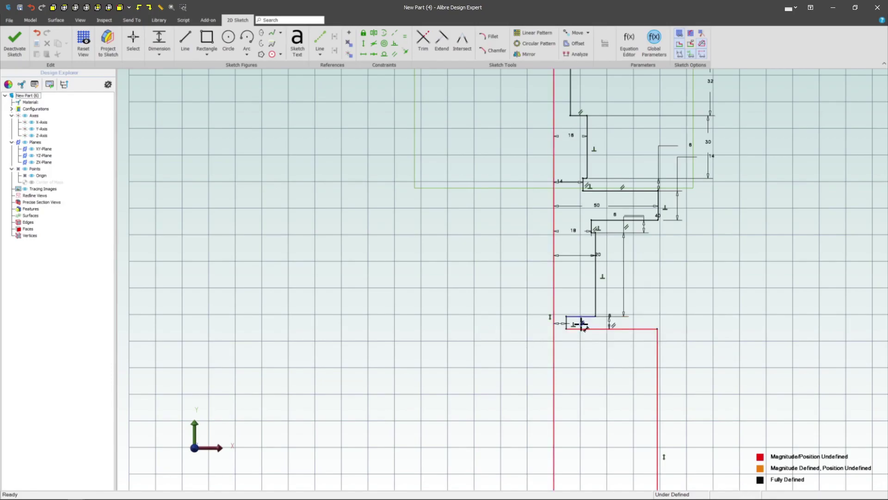
{"action": "scroll", "coordinate": [593, 368], "scroll_direction": "up", "scroll_amount": 2}
{"action": "scroll", "coordinate": [646, 340], "scroll_direction": "up", "scroll_amount": 2}
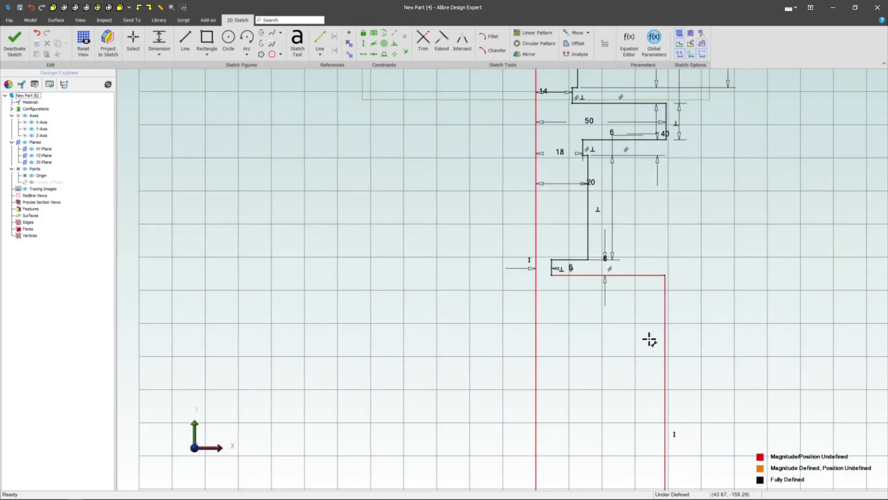
{"action": "left_click", "coordinate": [666, 275]}
{"action": "left_click", "coordinate": [535, 317]}
{"action": "left_click", "coordinate": [593, 328]}
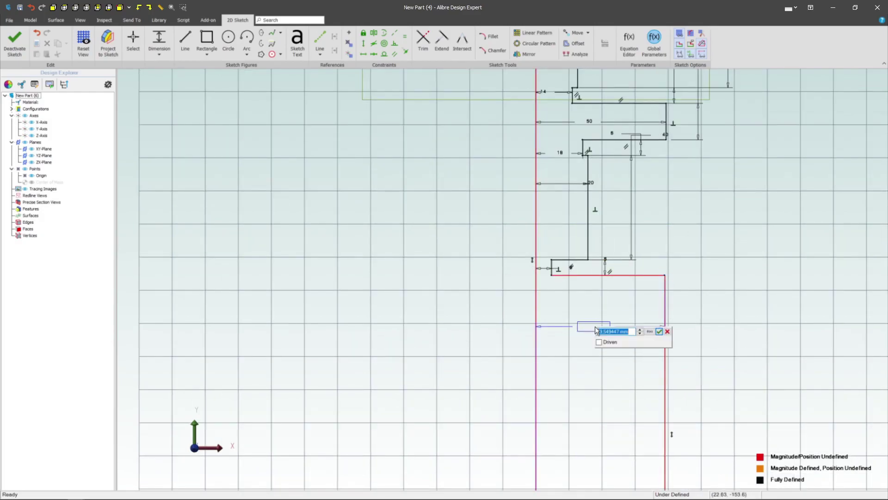
{"action": "type", "text": "5"}
{"action": "key", "text": "Return"}
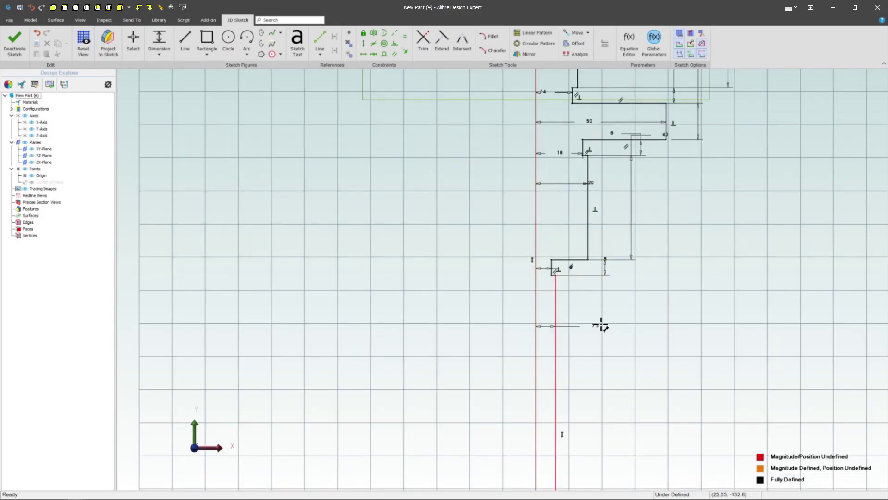
{"action": "scroll", "coordinate": [603, 327], "scroll_direction": "down", "scroll_amount": 2}
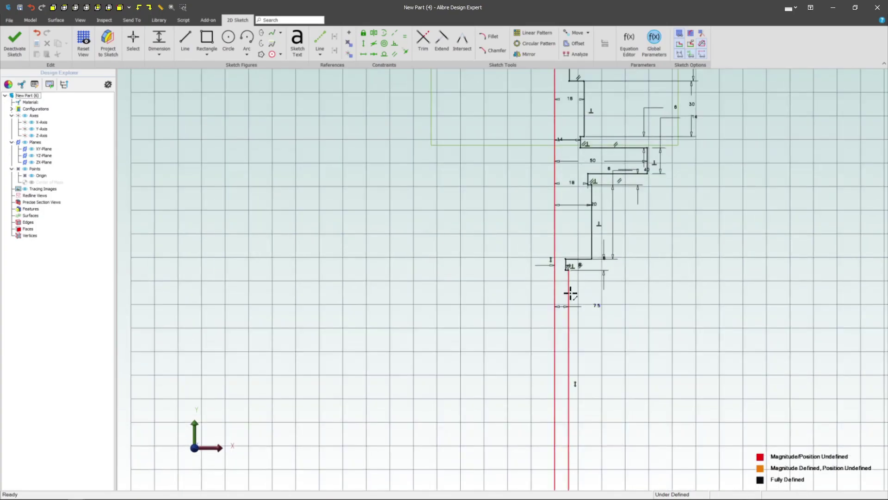
{"action": "scroll", "coordinate": [573, 299], "scroll_direction": "up", "scroll_amount": 2}
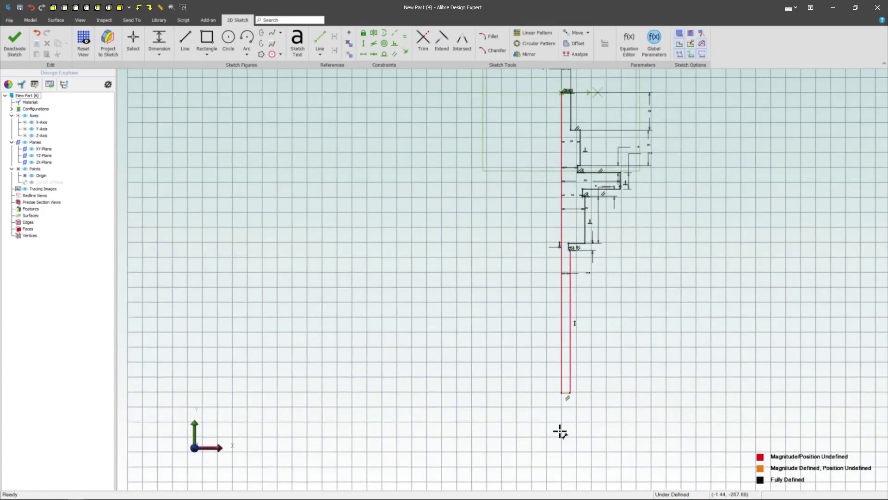
- Give the bottom step a 30 mm length to fully define the sketch
{"action": "left_click", "coordinate": [572, 394]}
{"action": "left_click", "coordinate": [622, 354]}
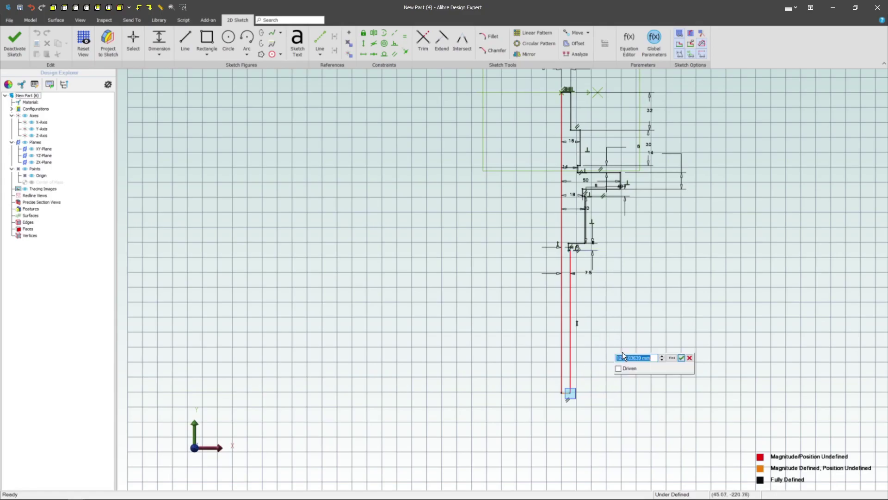
{"action": "type", "text": "30"}
{"action": "key", "text": "Return"}
{"action": "scroll", "coordinate": [569, 221], "scroll_direction": "up", "scroll_amount": 2}
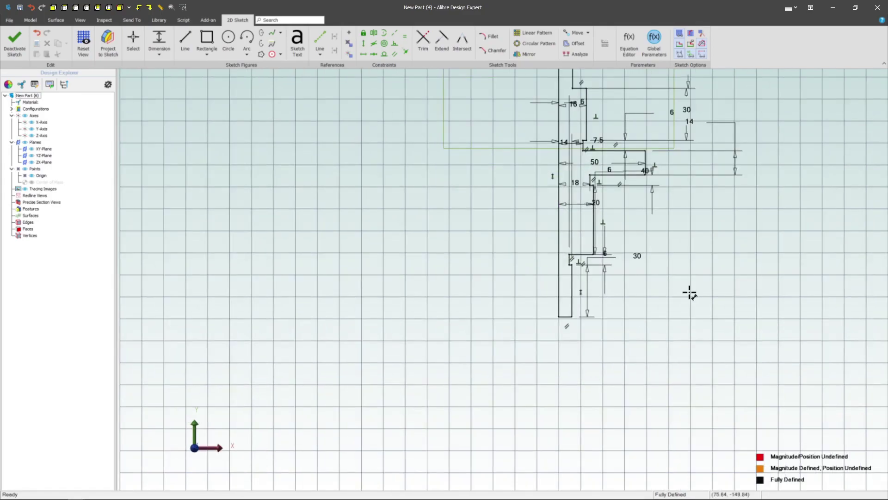
{"action": "scroll", "coordinate": [611, 243], "scroll_direction": "up", "scroll_amount": 2}
{"action": "mouse_move", "coordinate": [610, 243]}
{"action": "left_mouse_down"}
{"action": "mouse_move", "coordinate": [582, 290]}
{"action": "mouse_move", "coordinate": [559, 290]}
{"action": "left_mouse_up"}
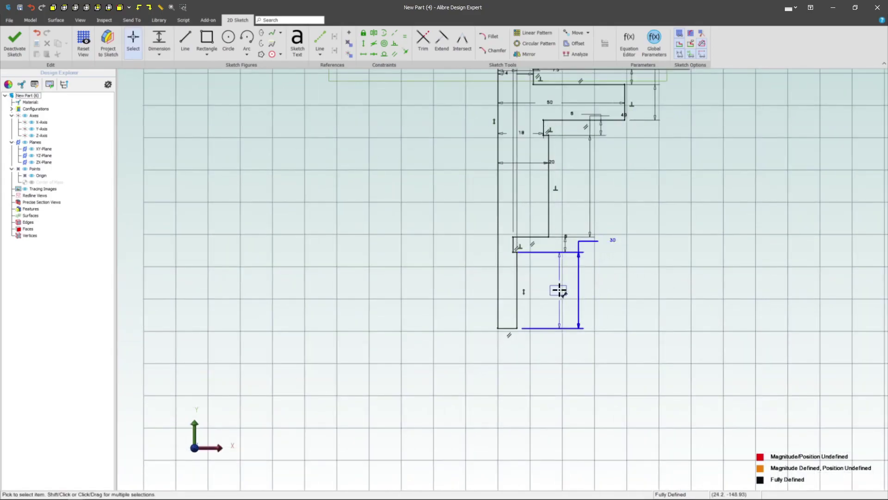
{"action": "scroll", "coordinate": [553, 402], "scroll_direction": "down", "scroll_amount": 2}
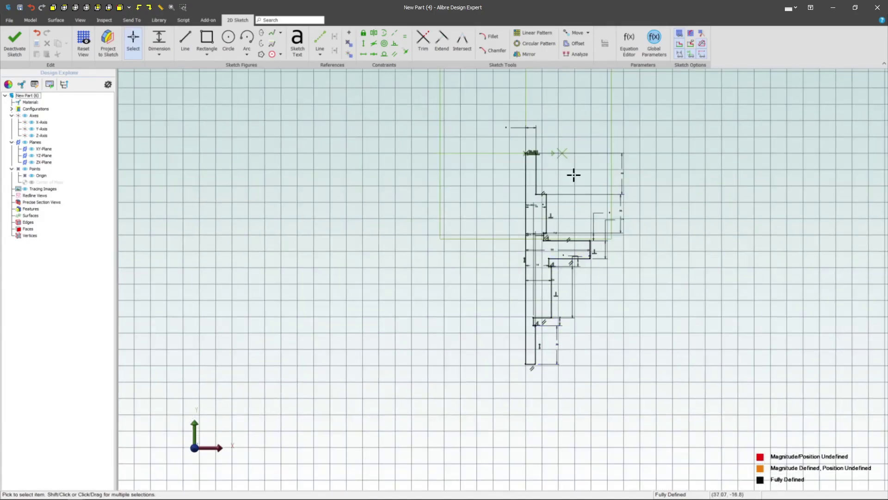
{"action": "scroll", "coordinate": [573, 174], "scroll_direction": "up", "scroll_amount": 1}
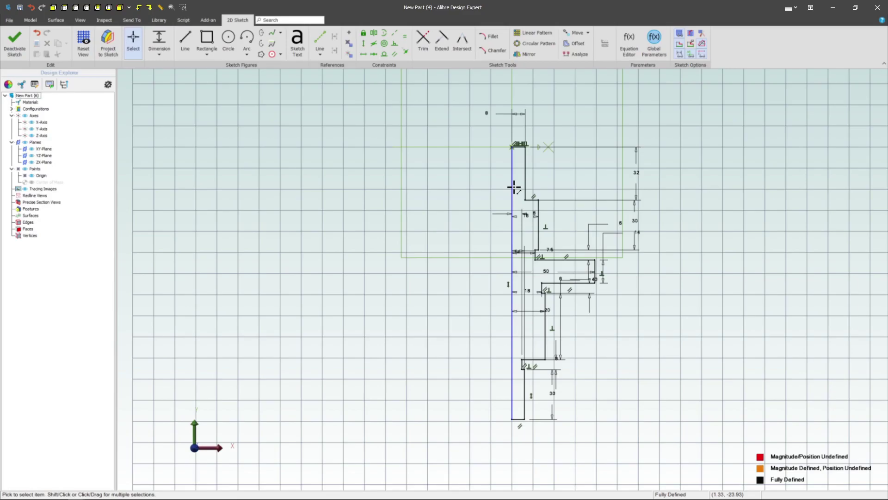
{"action": "left_click", "coordinate": [514, 186]}
{"action": "scroll", "coordinate": [634, 215], "scroll_direction": "up", "scroll_amount": 2}
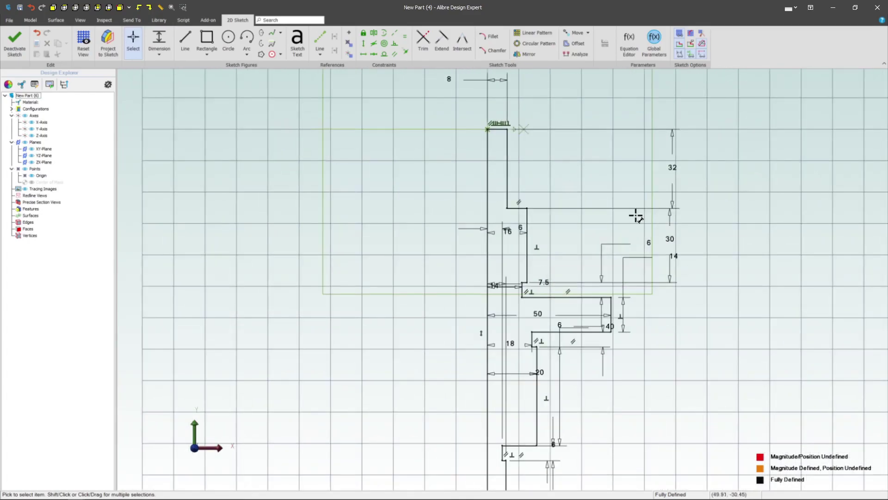
- Delete the 30 mm step dimension
{"action": "left_click", "coordinate": [670, 238]}
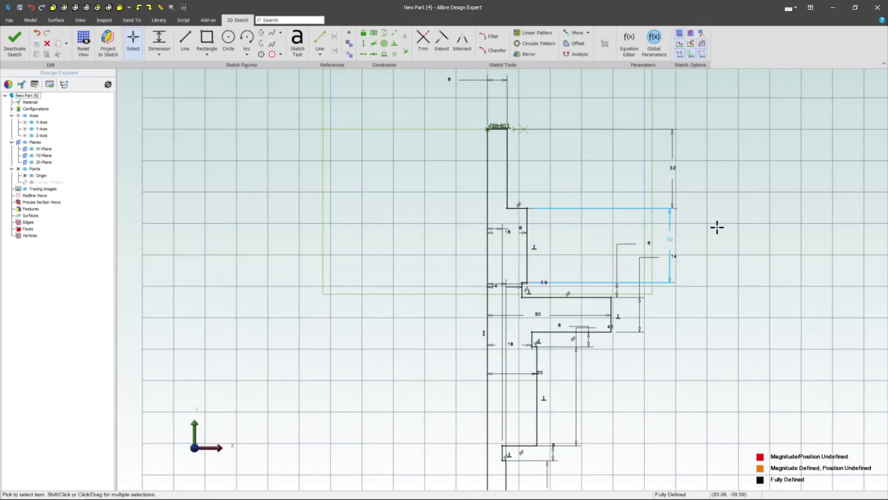
{"action": "right_click", "coordinate": [696, 232]}
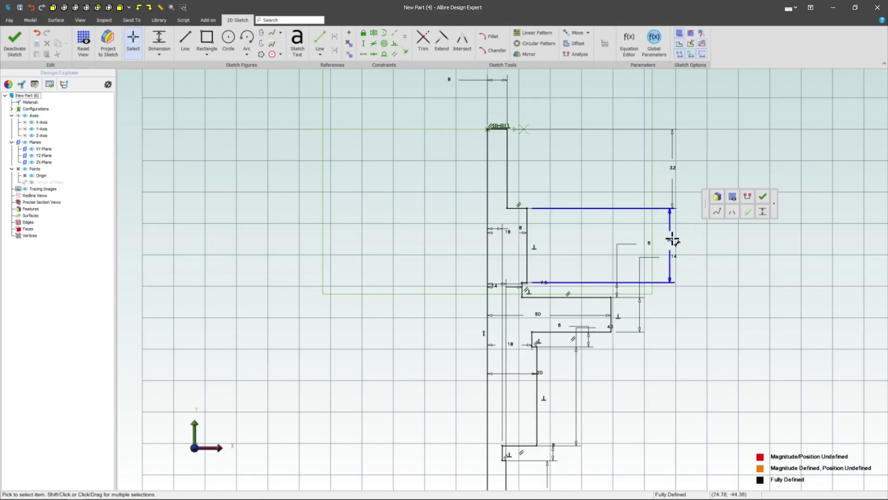
{"action": "key", "text": "Delete"}
{"action": "left_click", "coordinate": [525, 175]}
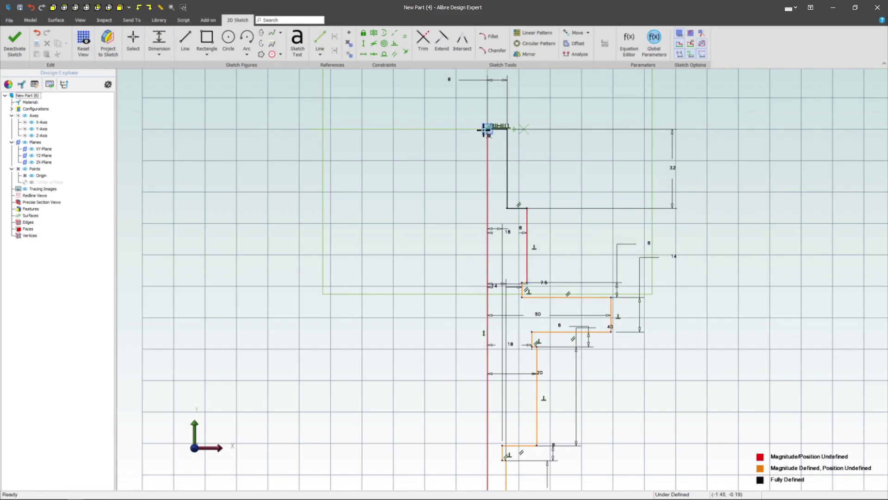
- Dimension the step 52 mm from the top of the centre line
{"action": "left_click", "coordinate": [488, 130]}
{"action": "left_click", "coordinate": [527, 281]}
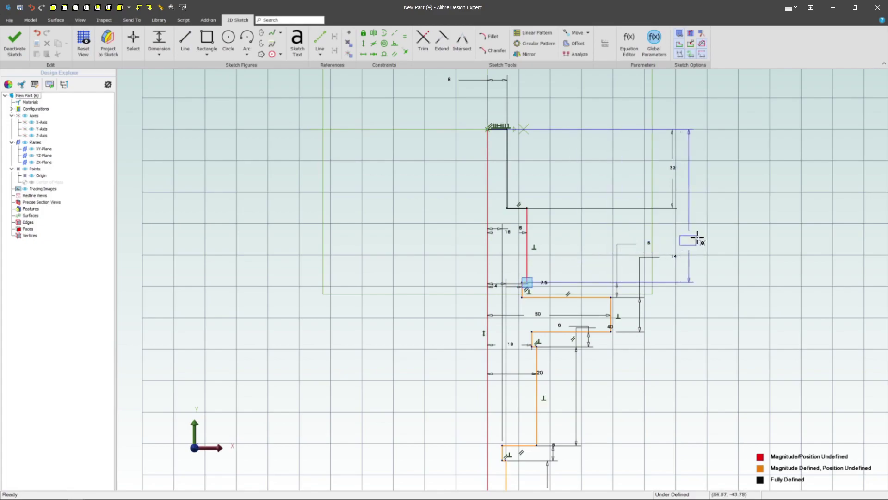
{"action": "left_click", "coordinate": [714, 239]}
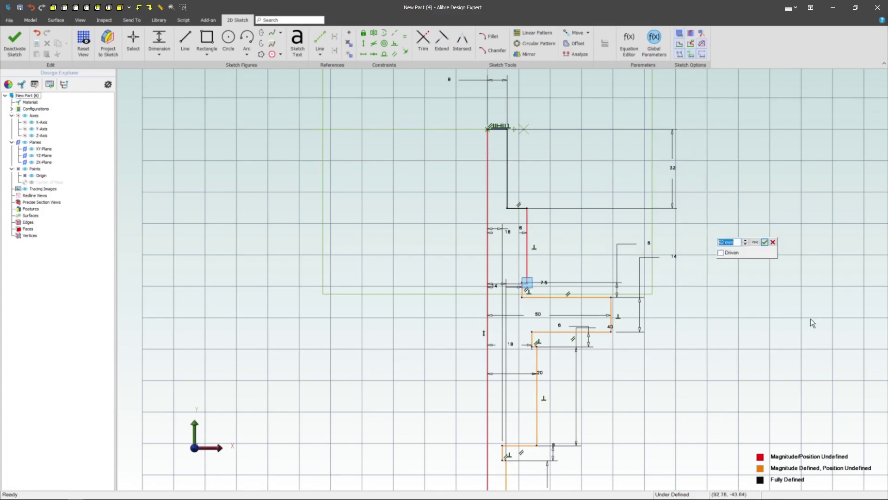
{"action": "left_click", "coordinate": [764, 242]}
{"action": "key", "text": "Escape"}
{"action": "left_click_drag", "start_coordinate": [510, 128], "coordinate": [719, 280]}
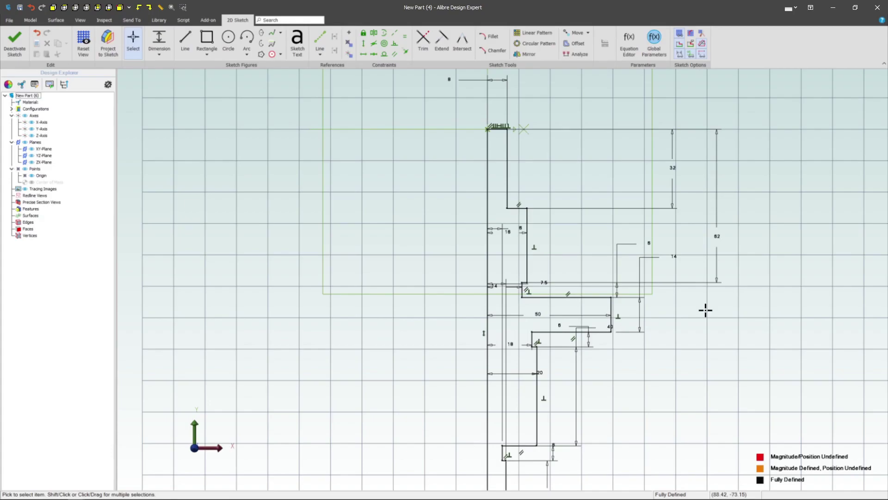
{"action": "scroll", "coordinate": [705, 310], "scroll_direction": "down", "scroll_amount": 2}
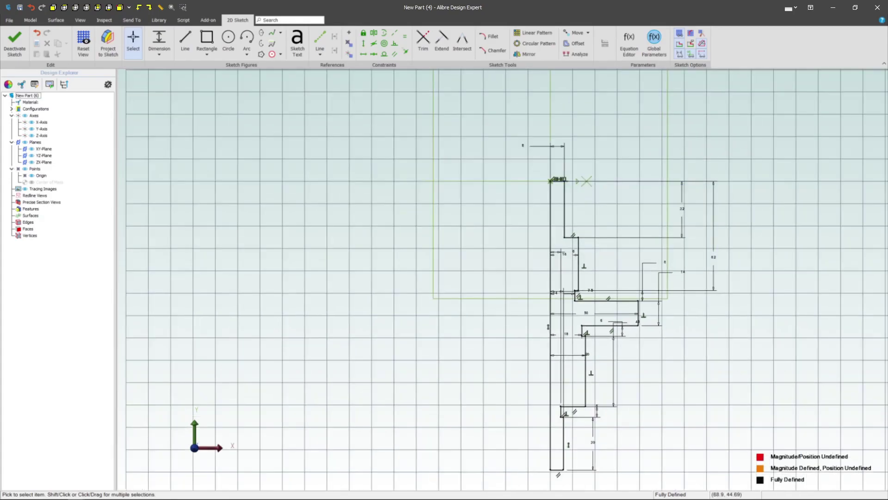
{"action": "scroll", "coordinate": [611, 320], "scroll_direction": "up", "scroll_amount": 2}
{"action": "scroll", "coordinate": [628, 293], "scroll_direction": "up", "scroll_amount": 1}
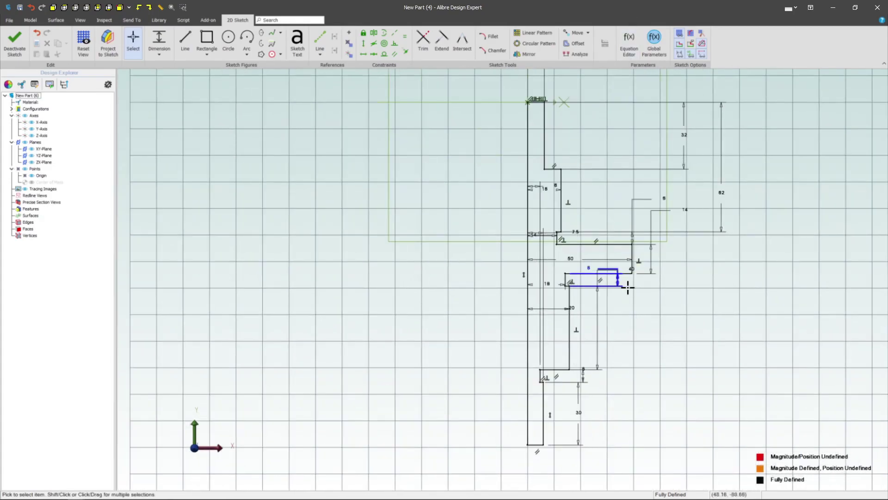
{"action": "scroll", "coordinate": [701, 319], "scroll_direction": "down", "scroll_amount": 1}
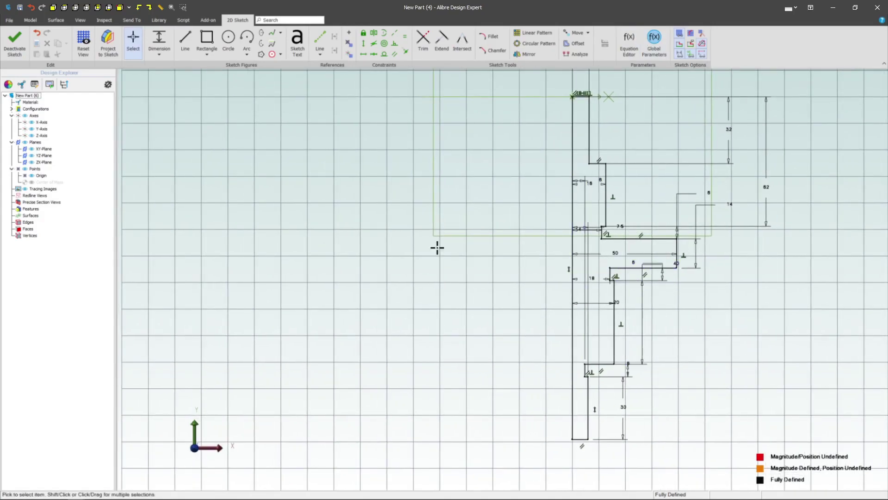
- Exit the sketch and revolve it 360° about the vertical centre line
{"action": "left_click", "coordinate": [16, 41]}
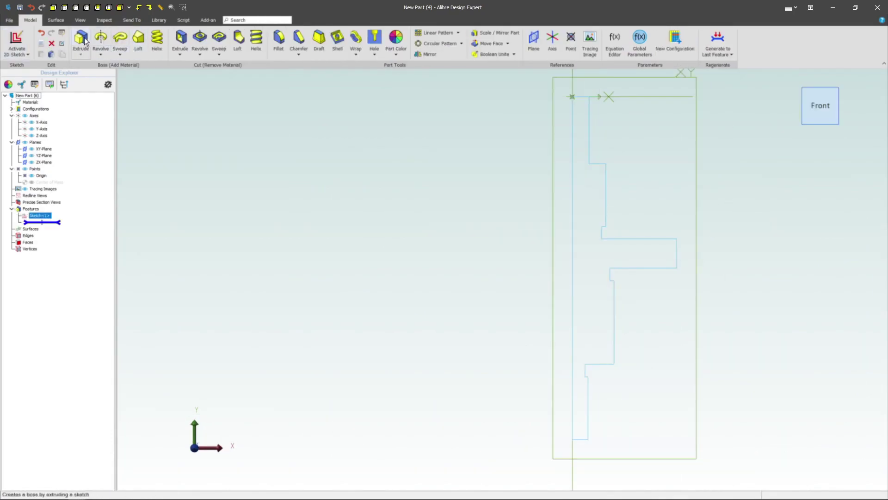
{"action": "left_click", "coordinate": [101, 38]}
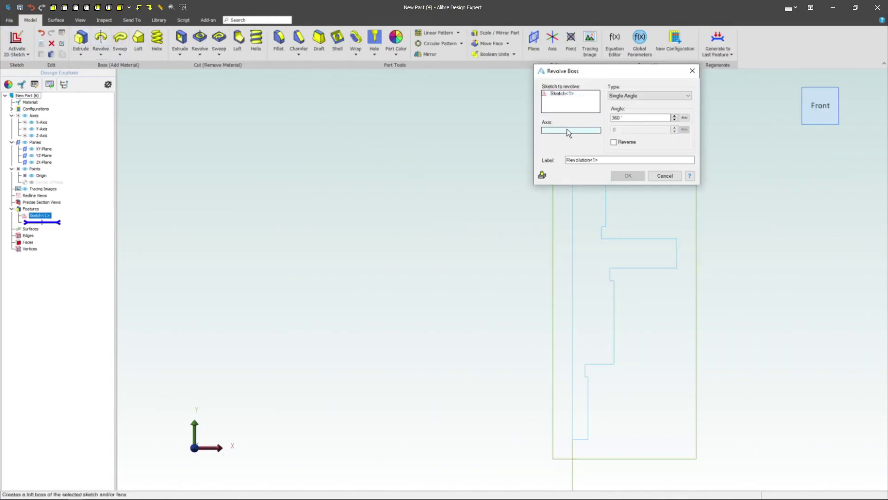
{"action": "left_click", "coordinate": [568, 131]}
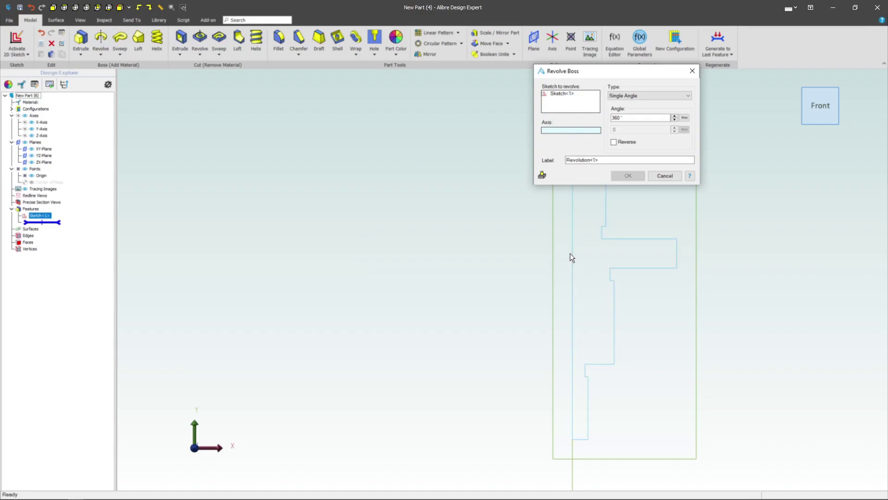
{"action": "left_click", "coordinate": [572, 256]}
{"action": "left_click", "coordinate": [583, 261]}
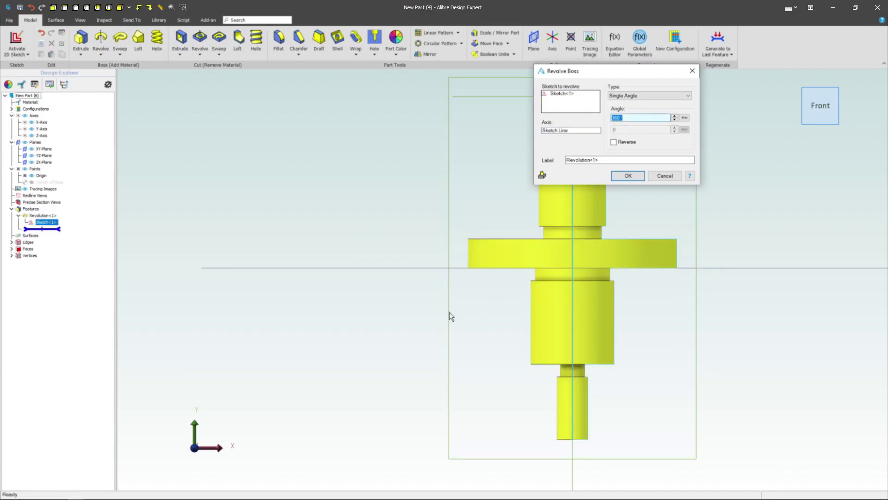
{"action": "left_click", "coordinate": [626, 176]}
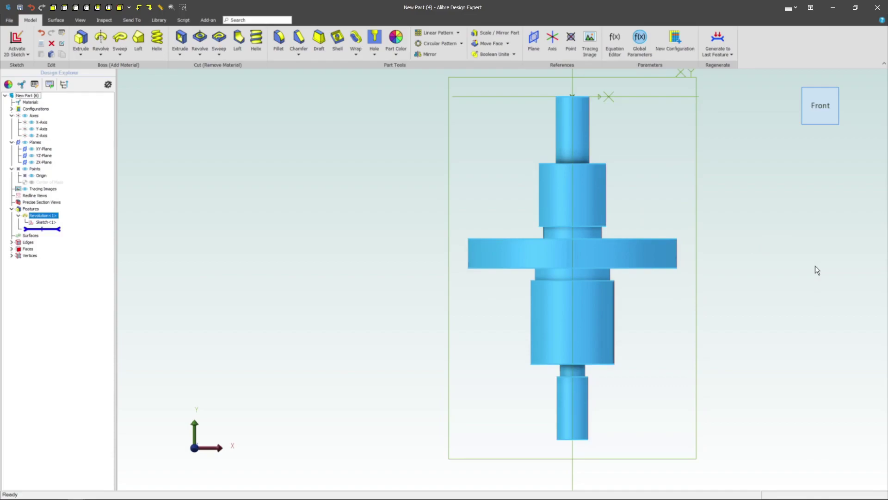
{"action": "scroll", "coordinate": [811, 266], "scroll_direction": "down", "scroll_amount": 2}
{"action": "left_click", "coordinate": [778, 239]}
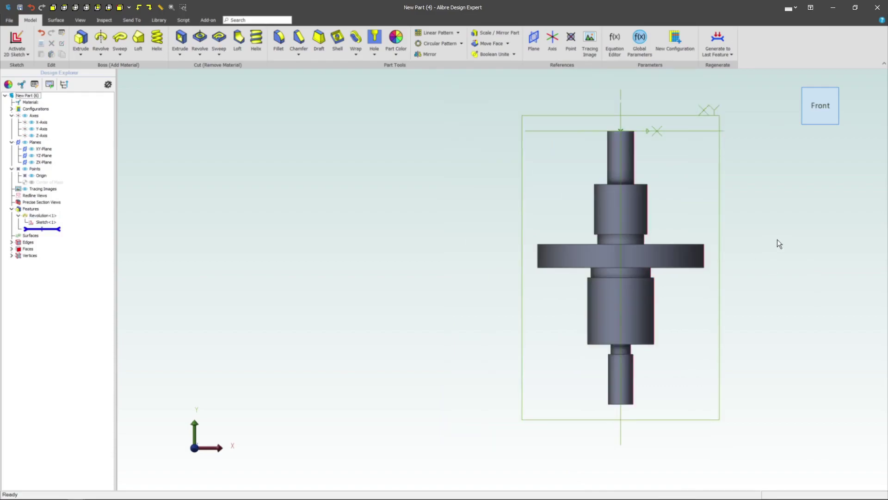
- Orbit to an angled view and start a sketch on the collar's flat face
{"action": "middle_click_drag", "start_coordinate": [778, 240], "coordinate": [716, 243]}
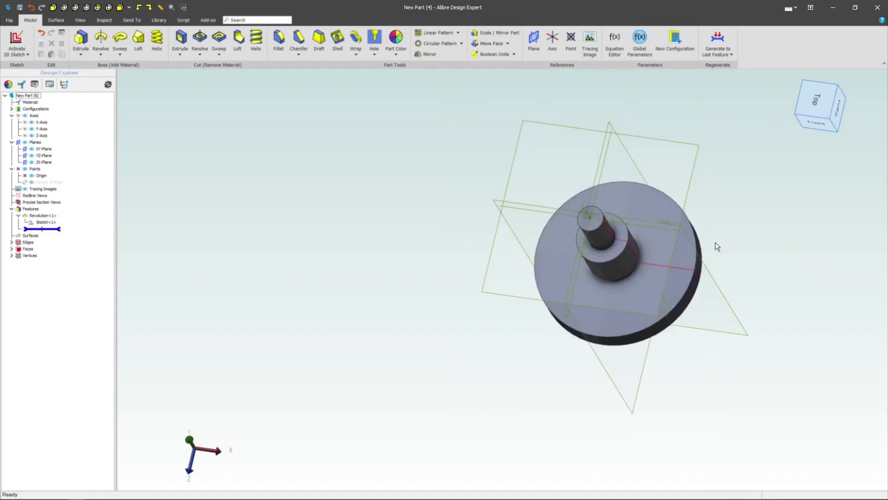
{"action": "left_click", "coordinate": [677, 243]}
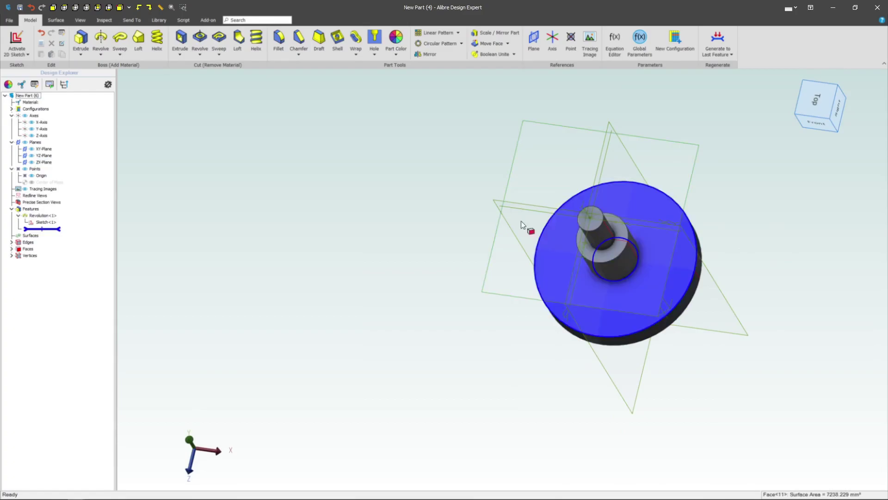
{"action": "left_click", "coordinate": [534, 255]}
{"action": "left_click", "coordinate": [16, 43]}
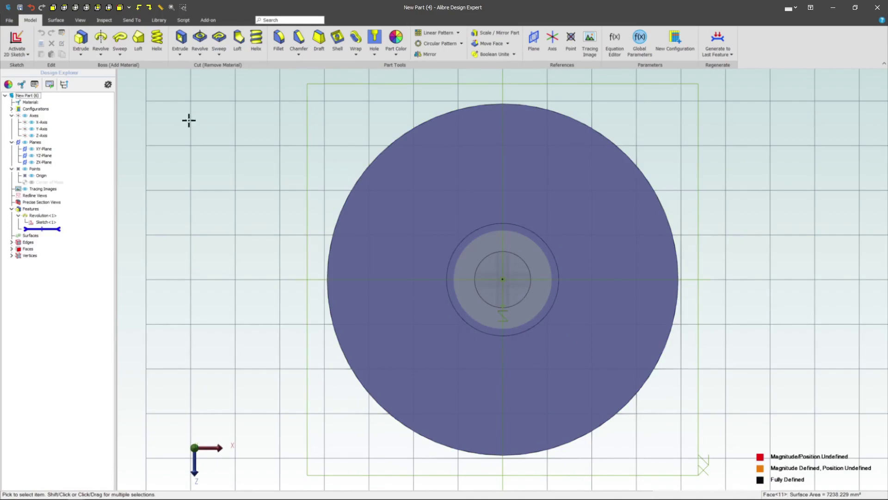
- Draw a rectangle on the collar and dimension its height to 12
{"action": "left_click", "coordinate": [185, 41]}
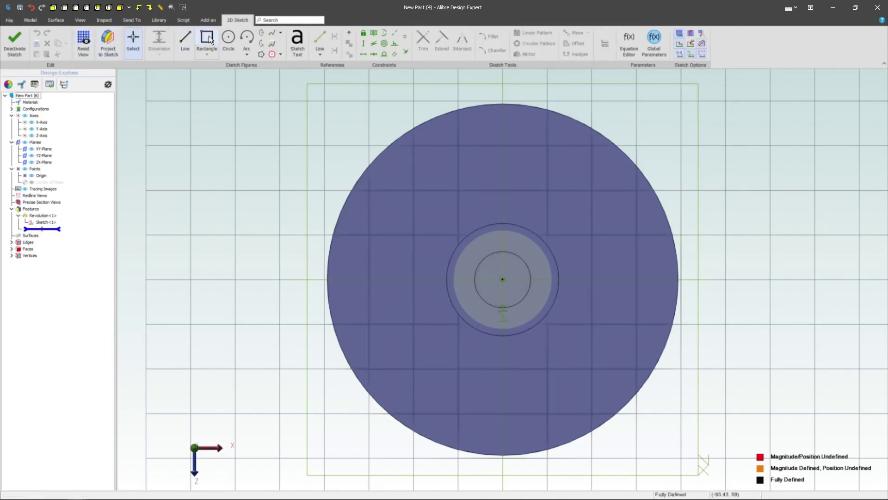
{"action": "left_click", "coordinate": [799, 329]}
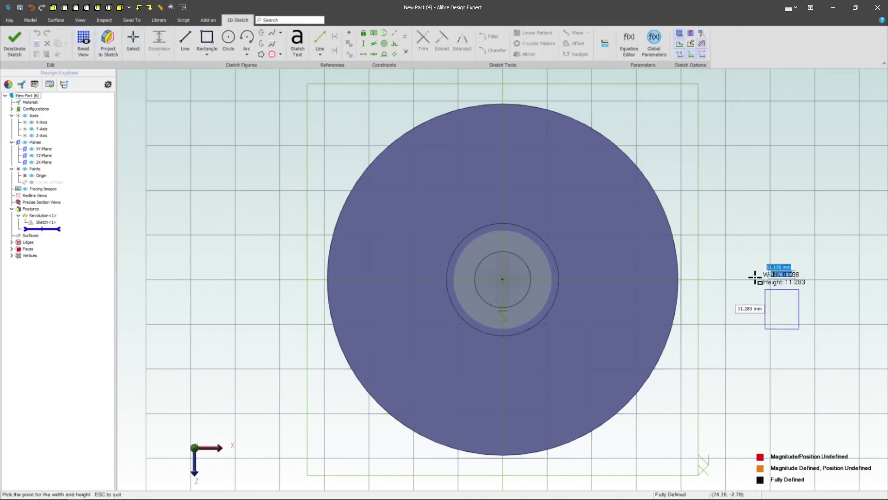
{"action": "left_click", "coordinate": [710, 235]}
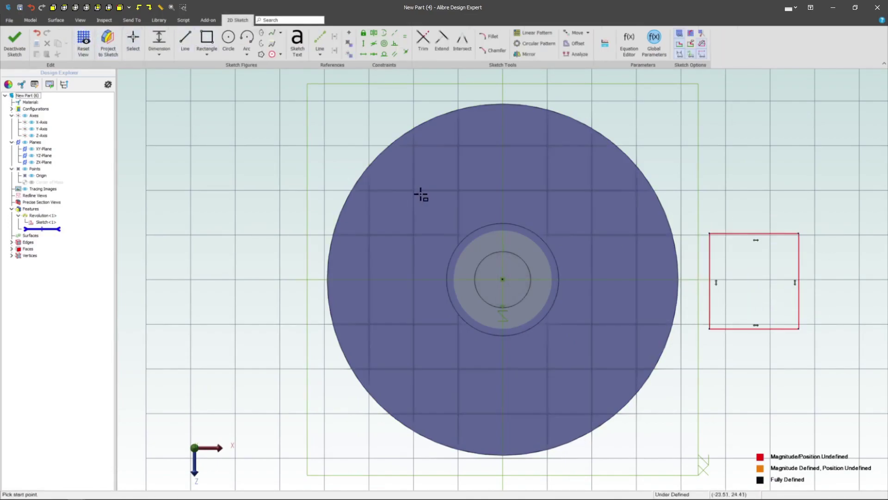
{"action": "left_click", "coordinate": [158, 40]}
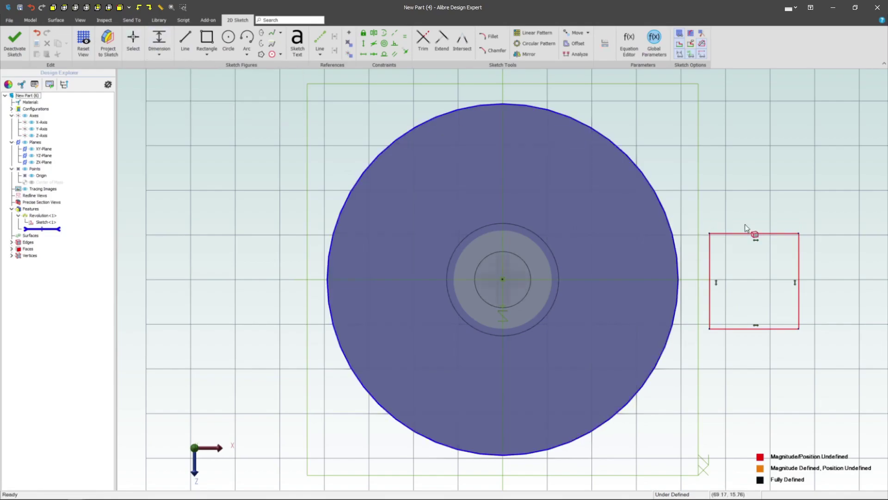
{"action": "left_click", "coordinate": [799, 236]}
{"action": "left_click", "coordinate": [798, 329]}
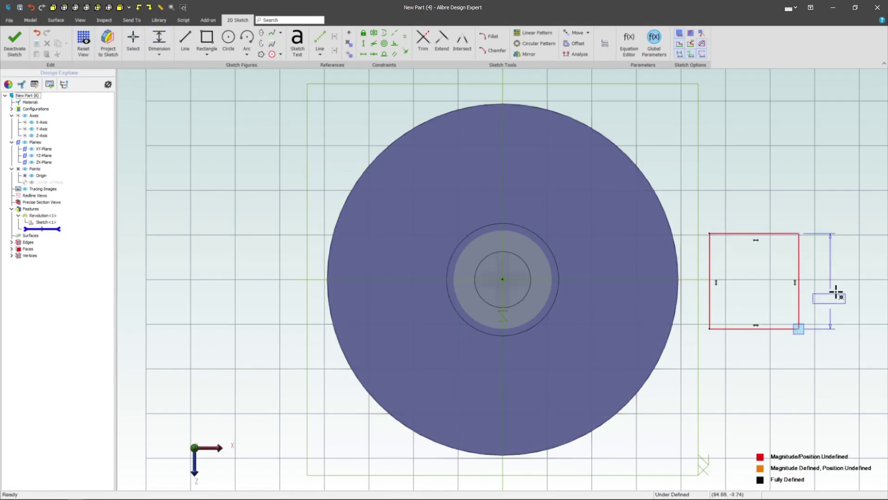
{"action": "left_click", "coordinate": [835, 285]}
{"action": "type", "text": "10"}
{"action": "key", "text": "Return"}
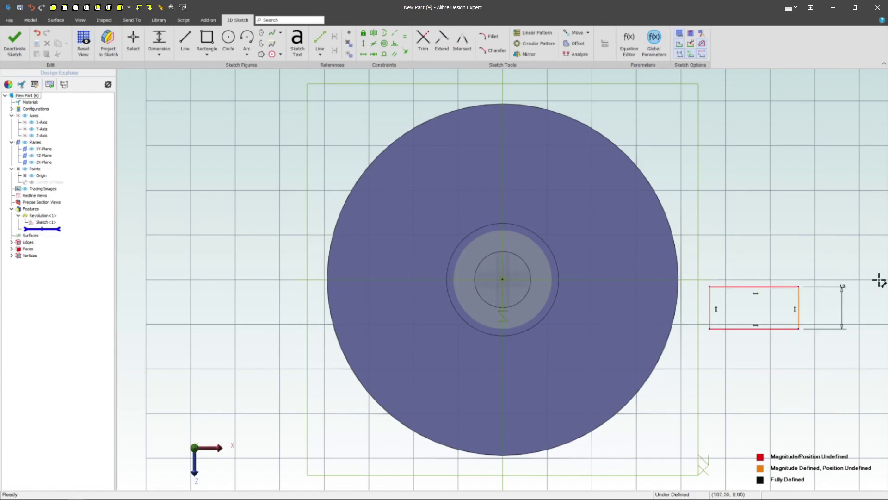
- Make the rectangle a square, symmetric about the horizontal axis, 42 from centre
{"action": "left_click", "coordinate": [406, 39]}
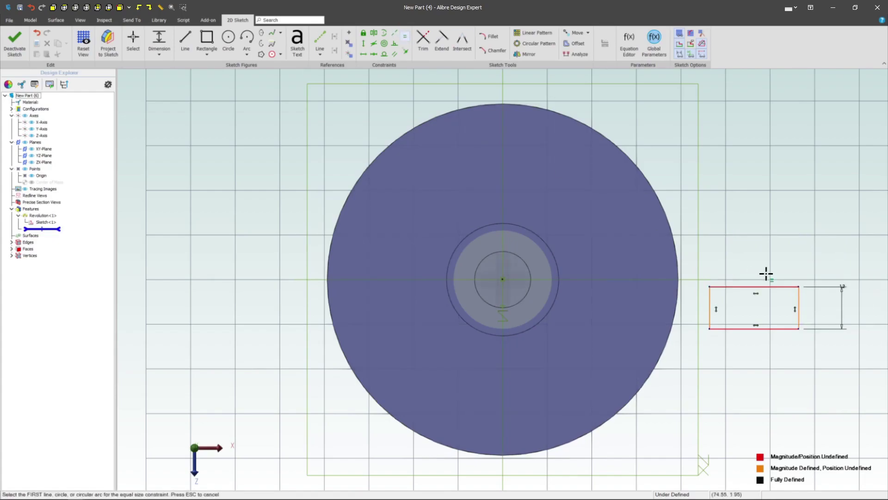
{"action": "left_click", "coordinate": [786, 287]}
{"action": "left_click", "coordinate": [800, 300]}
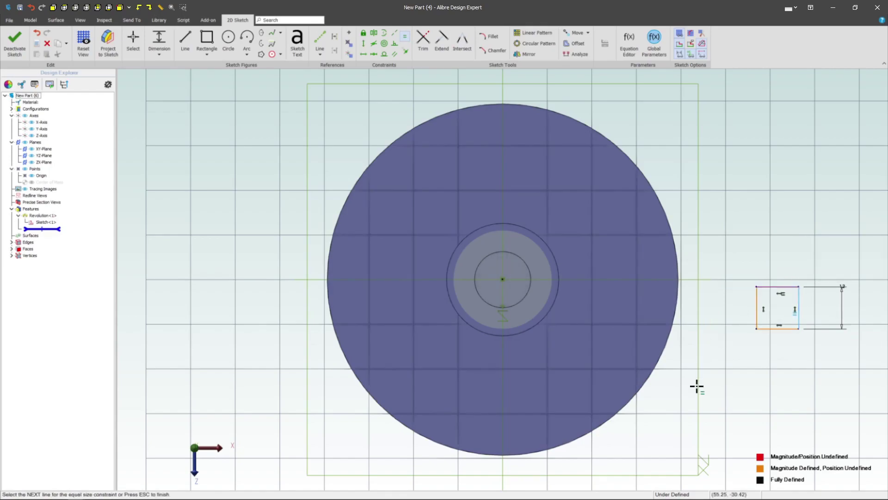
{"action": "key", "text": "Escape"}
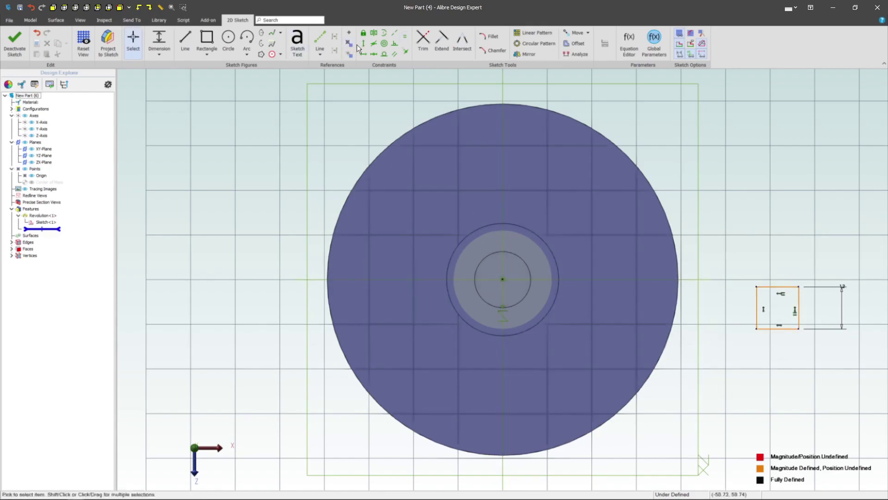
{"action": "left_click", "coordinate": [381, 34]}
{"action": "left_click", "coordinate": [567, 279]}
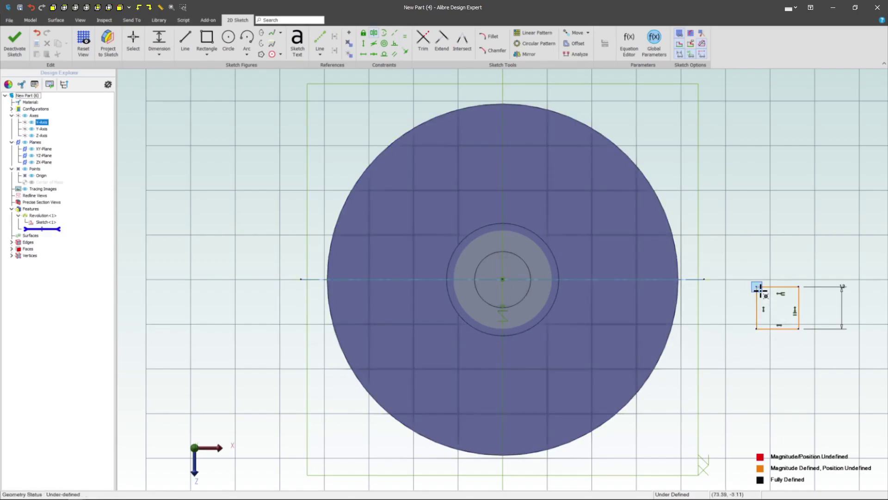
{"action": "left_click", "coordinate": [758, 327]}
{"action": "left_click", "coordinate": [760, 321]}
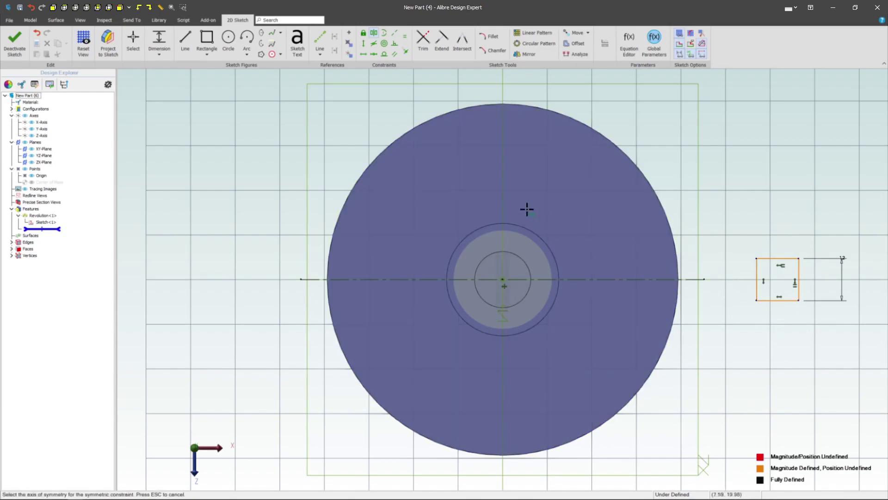
{"action": "key", "text": "Escape"}
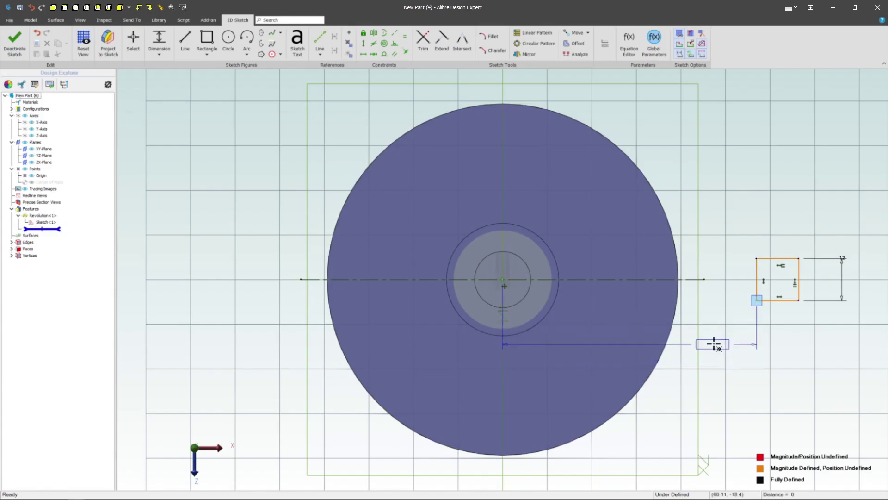
{"action": "left_click", "coordinate": [715, 345]}
{"action": "type", "text": "42"}
{"action": "key", "text": "Return"}
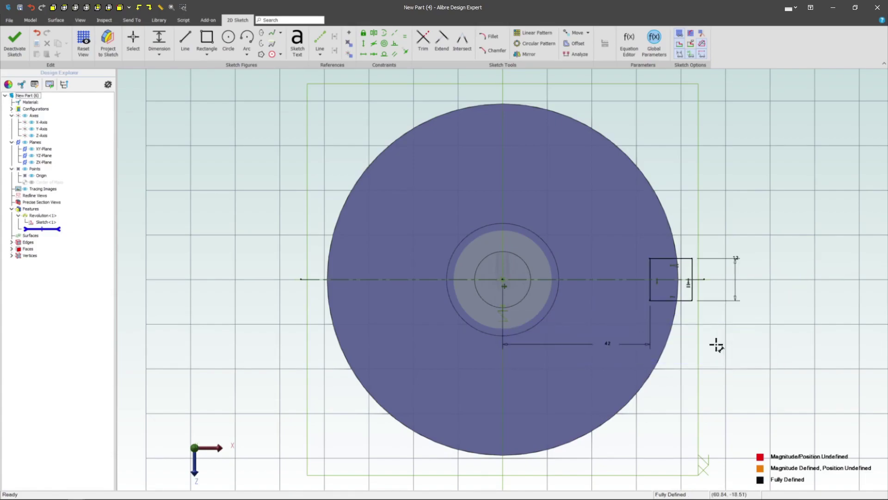
- Exit the sketch and extrude-cut the square Through All into the collar rim
{"action": "left_click", "coordinate": [14, 43]}
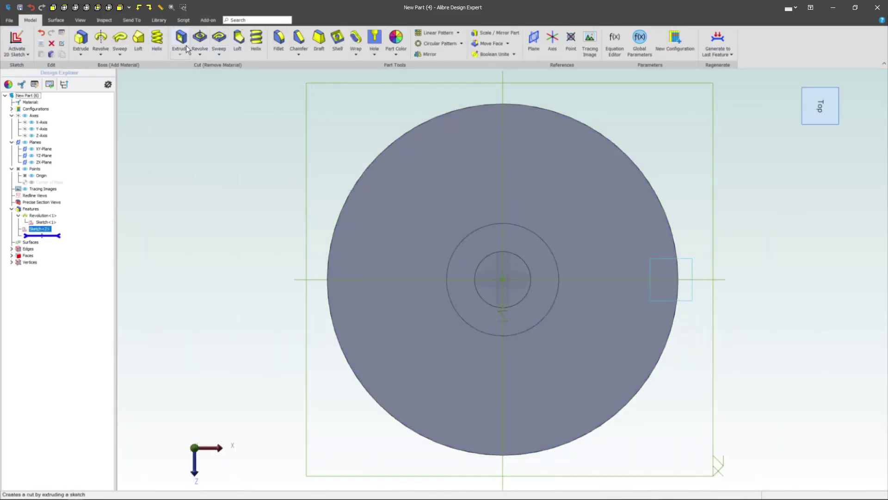
{"action": "key", "text": "Home"}
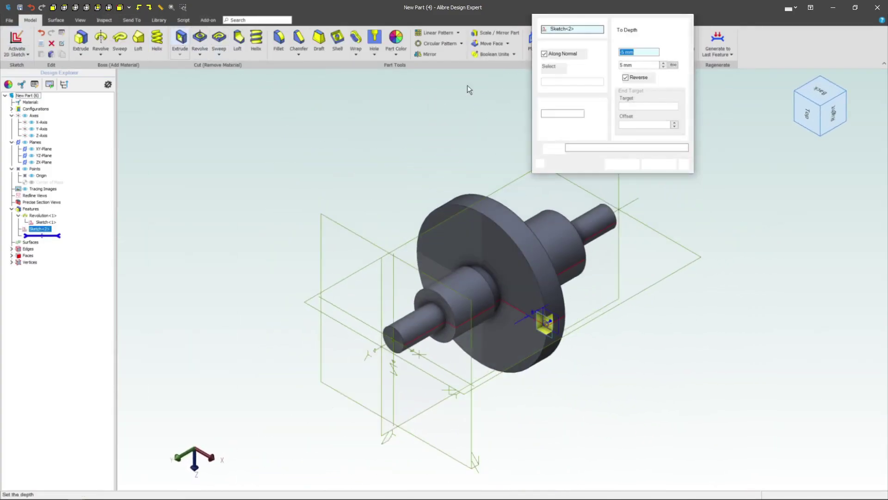
{"action": "left_click", "coordinate": [633, 31]}
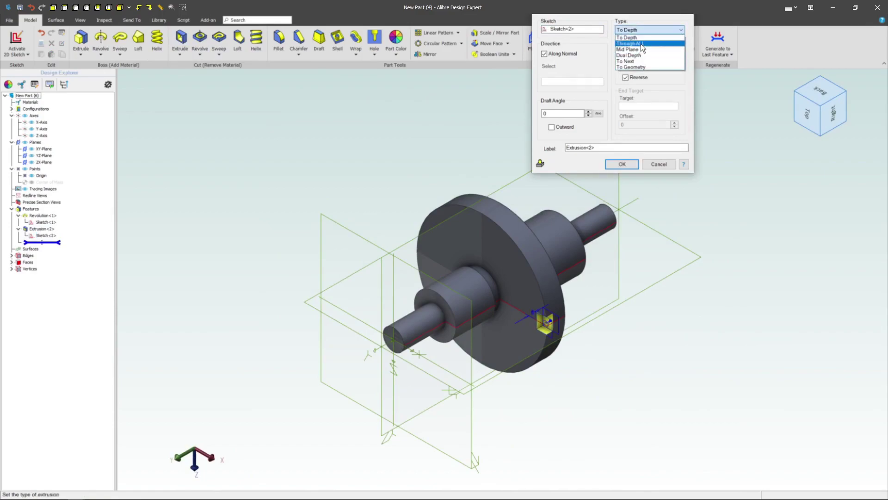
{"action": "left_click", "coordinate": [630, 44]}
{"action": "left_click", "coordinate": [622, 164]}
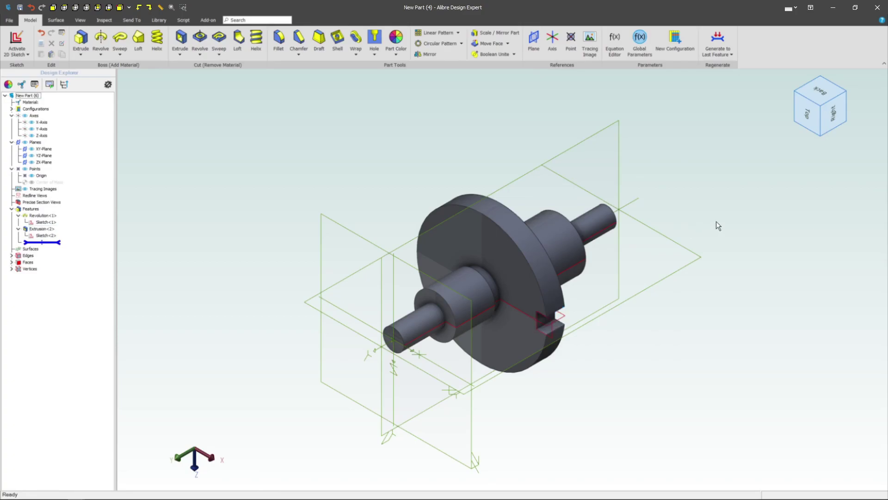
{"action": "mouse_move", "coordinate": [679, 244]}
{"action": "middle_mouse_down"}
{"action": "mouse_move", "coordinate": [696, 209]}
{"action": "mouse_move", "coordinate": [678, 204]}
{"action": "middle_mouse_up"}
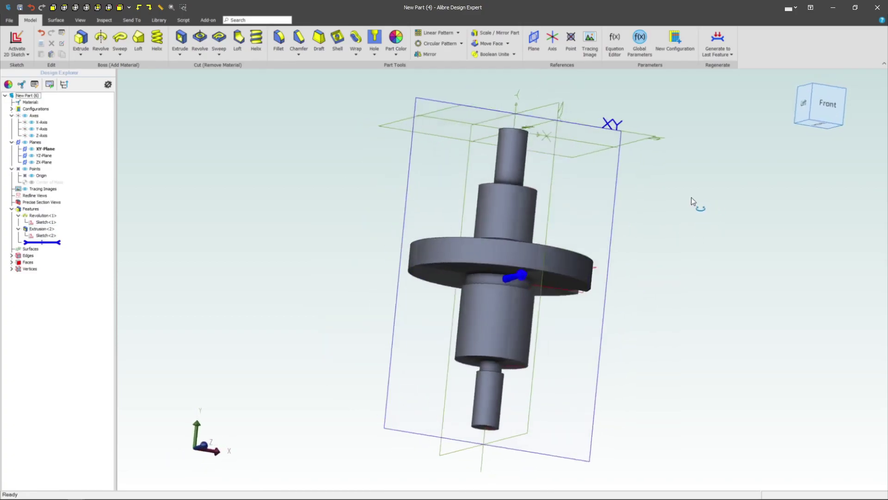
{"action": "key", "text": "Escape"}
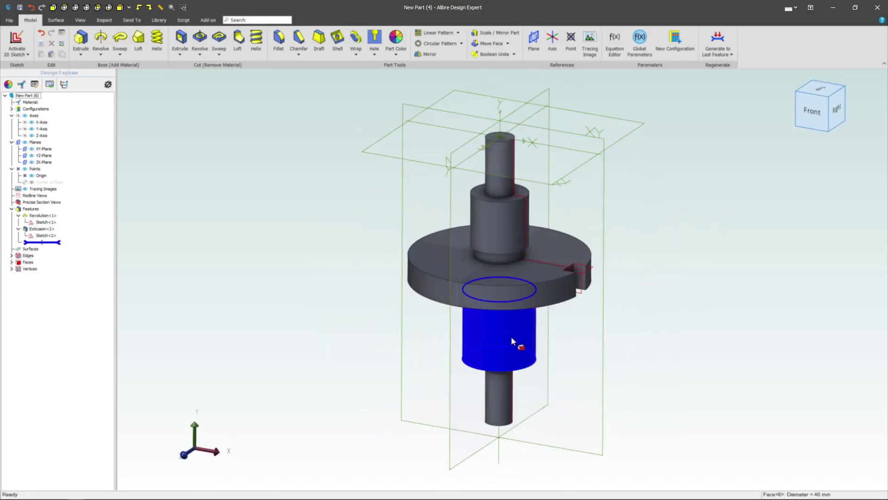
{"action": "left_click", "coordinate": [511, 336]}
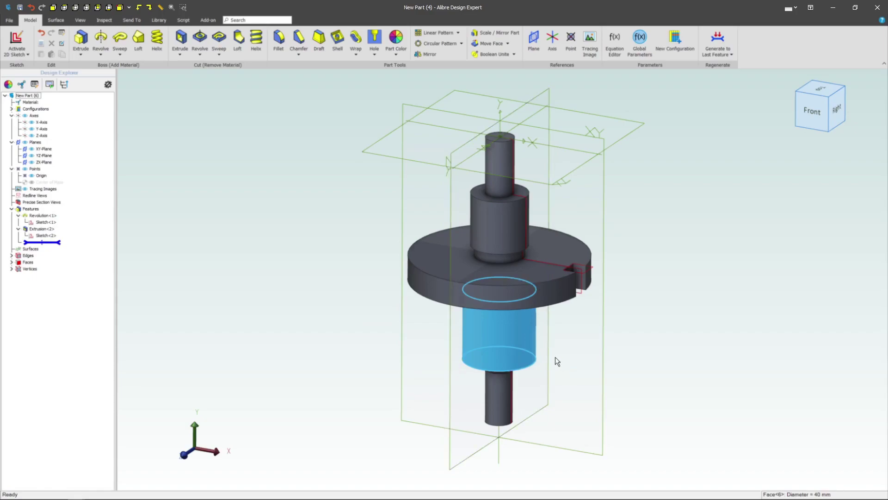
{"action": "scroll", "coordinate": [348, 319], "scroll_direction": "down", "scroll_amount": 1}
{"action": "left_click", "coordinate": [345, 311]}
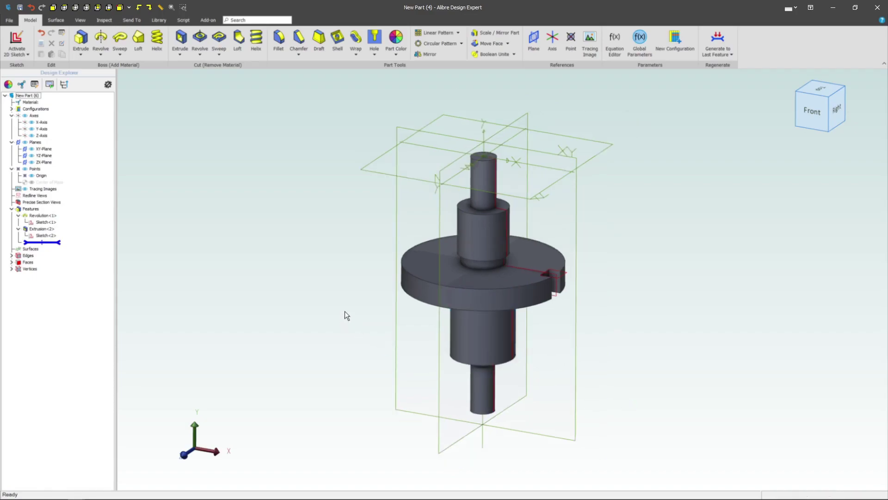
{"action": "left_click", "coordinate": [574, 353]}
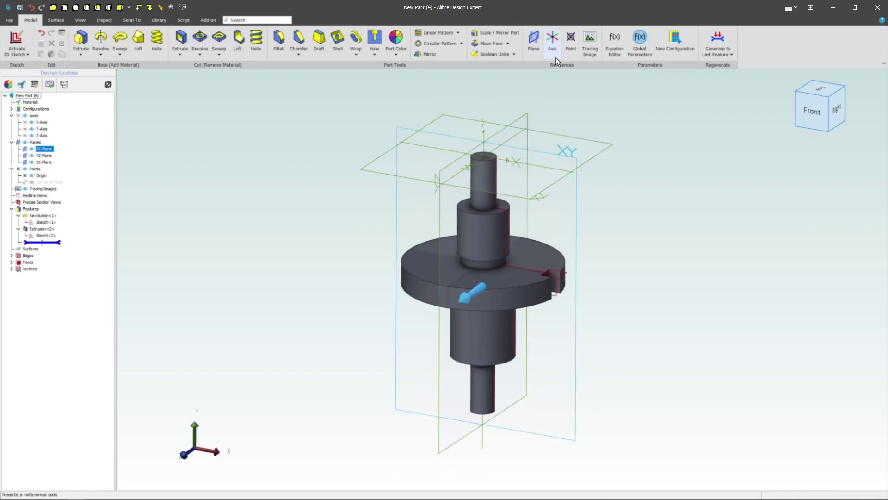
- Create a reference plane 20 mm offset from the XY-Plane
{"action": "left_click", "coordinate": [535, 41]}
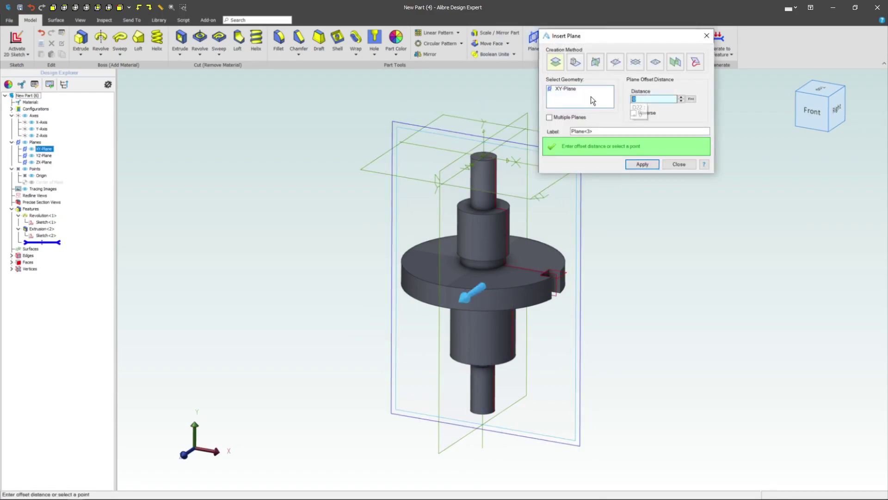
{"action": "type", "text": "20"}
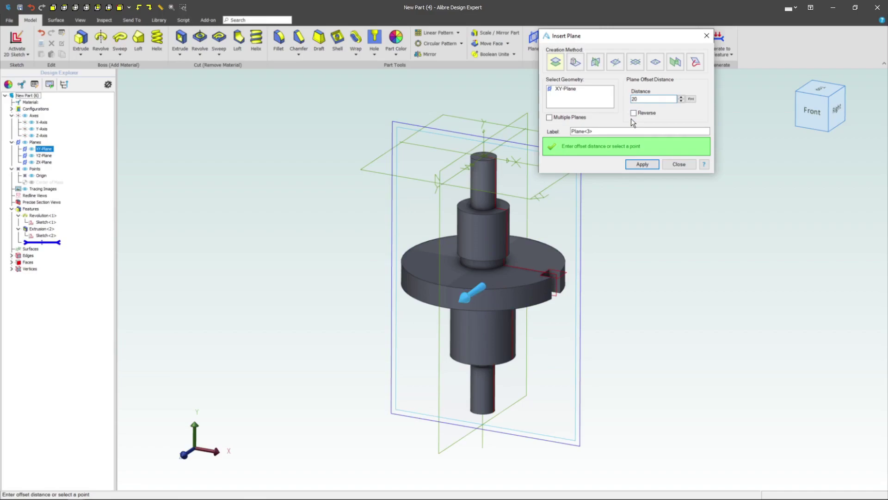
{"action": "left_click", "coordinate": [642, 164]}
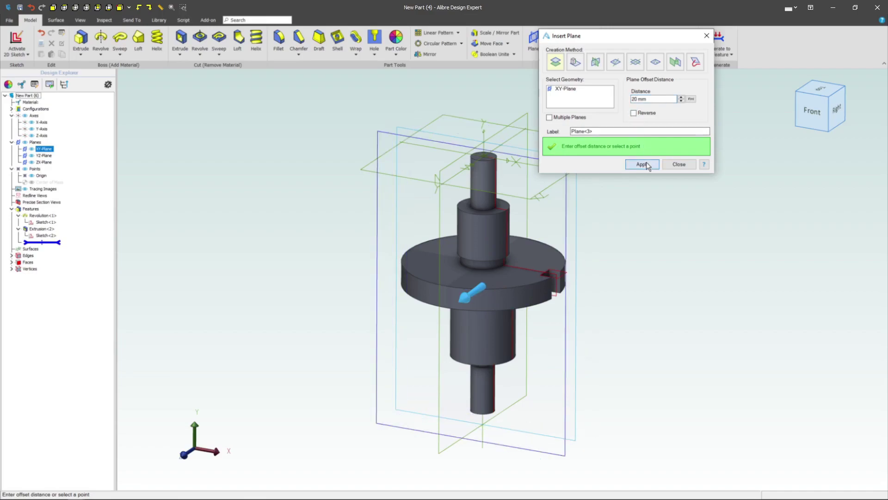
{"action": "mouse_move", "coordinate": [637, 316]}
{"action": "middle_mouse_down"}
{"action": "mouse_move", "coordinate": [609, 305]}
{"action": "mouse_move", "coordinate": [627, 308]}
{"action": "middle_mouse_up"}
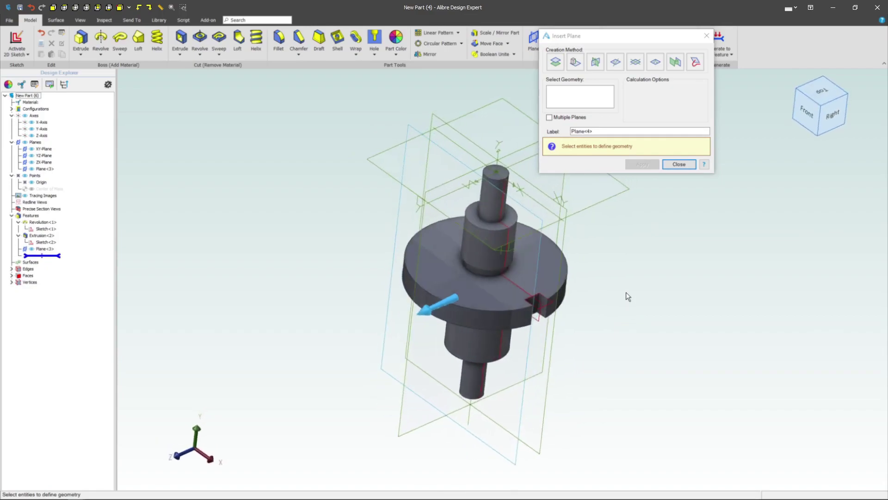
{"action": "left_click", "coordinate": [679, 164]}
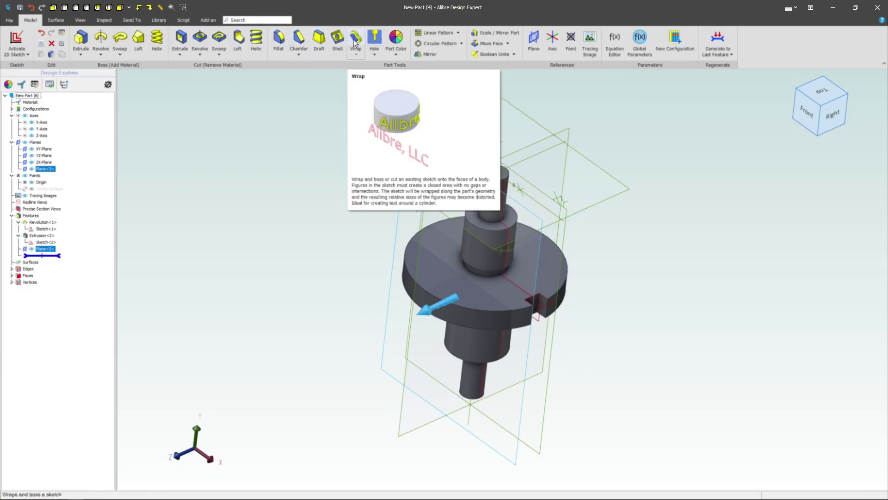
- In front view, start a counterbored hole on the offset plane and set its depth and diameter
{"action": "key", "text": "ctrl+f"}
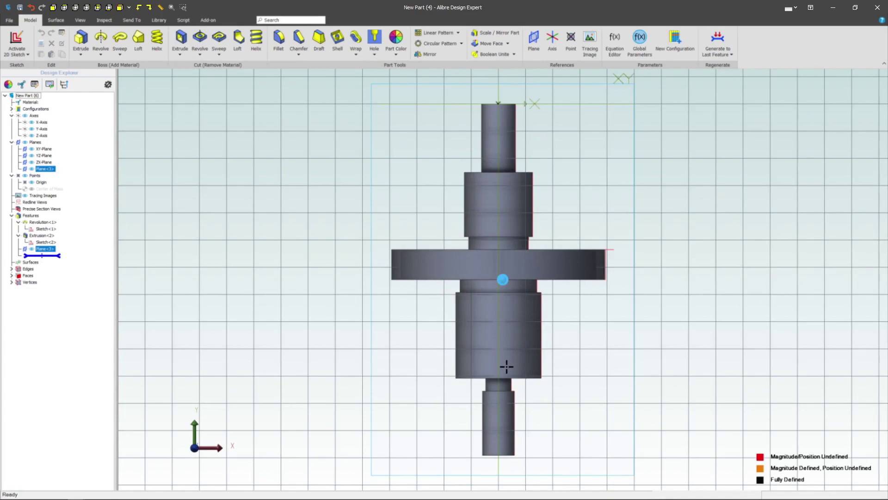
{"action": "key", "text": "ctrl+h"}
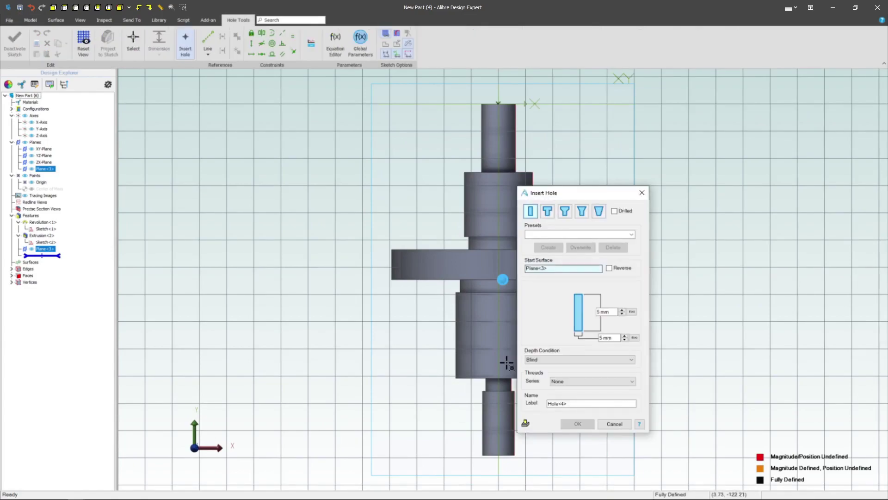
{"action": "left_click_drag", "start_coordinate": [561, 193], "coordinate": [667, 151]}
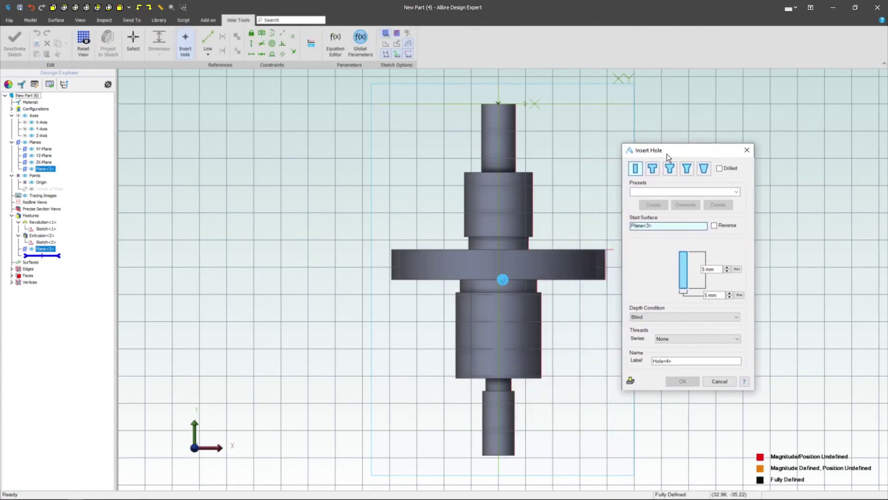
{"action": "left_click", "coordinate": [778, 287]}
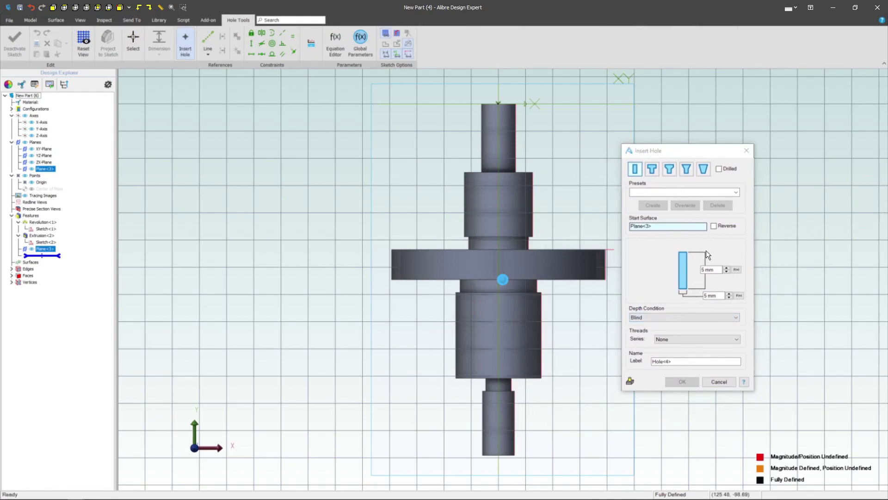
{"action": "left_click", "coordinate": [652, 169]}
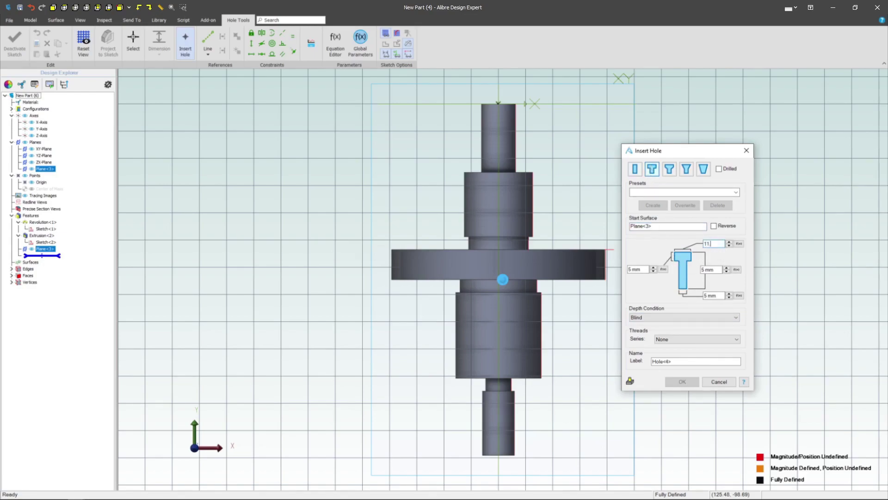
{"action": "left_click", "coordinate": [635, 269]}
{"action": "type", "text": "3.58"}
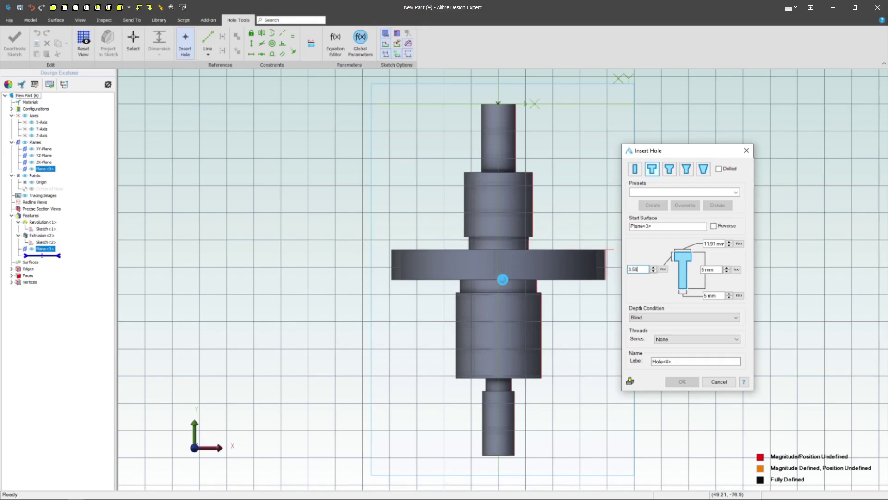
{"action": "double_click", "coordinate": [711, 271]}
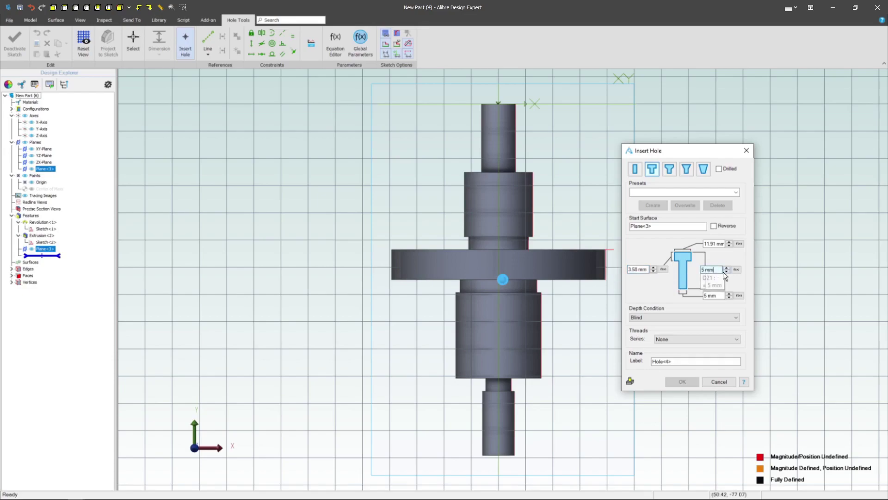
{"action": "type", "text": "4.9"}
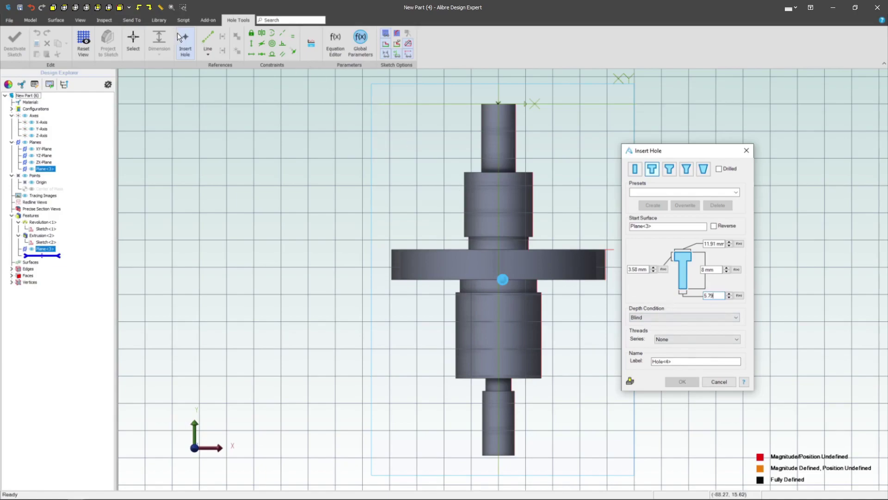
{"action": "left_click", "coordinate": [185, 43]}
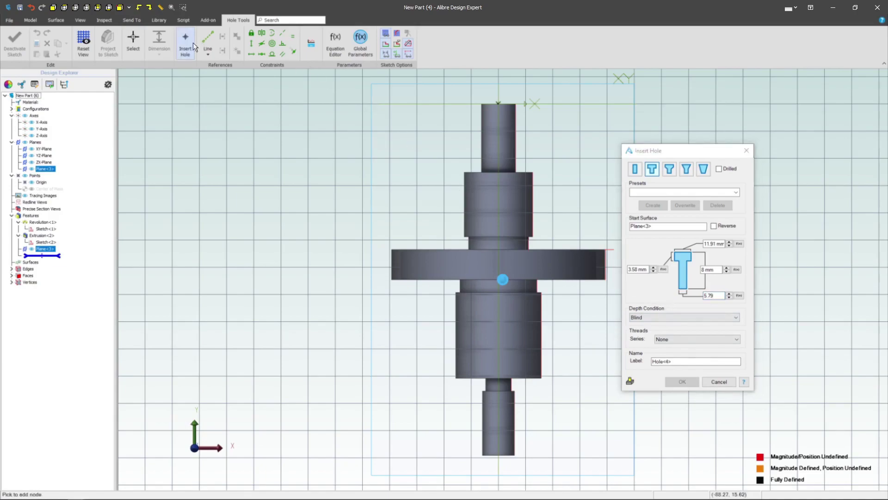
- Place the hole centre on the lower section, vertically aligned with the shaft, 50 mm above the bottom
{"action": "left_click", "coordinate": [500, 307]}
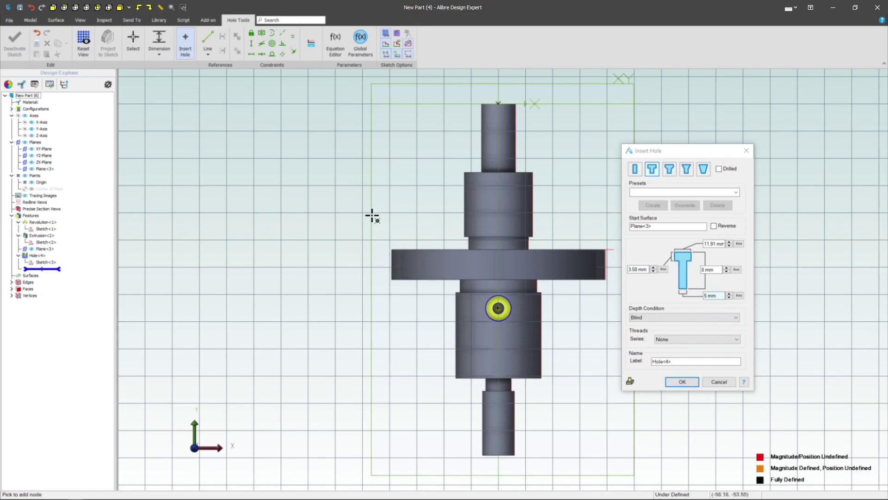
{"action": "left_click", "coordinate": [252, 49]}
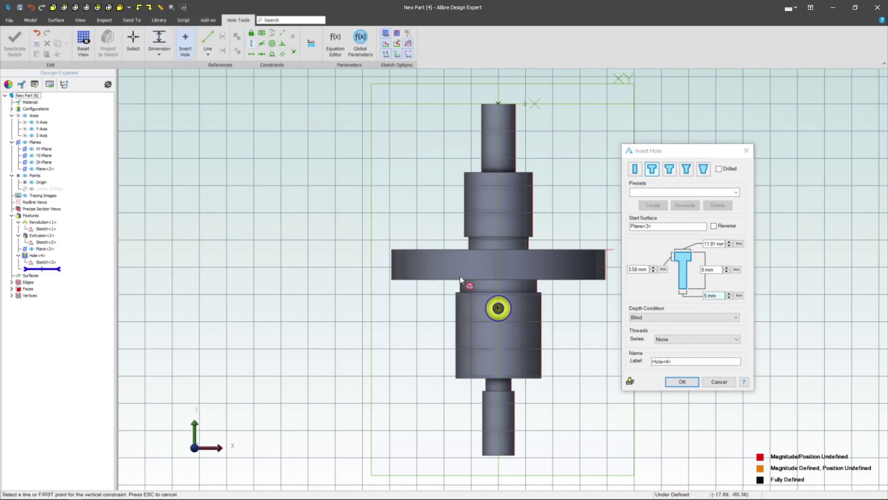
{"action": "left_click", "coordinate": [498, 308]}
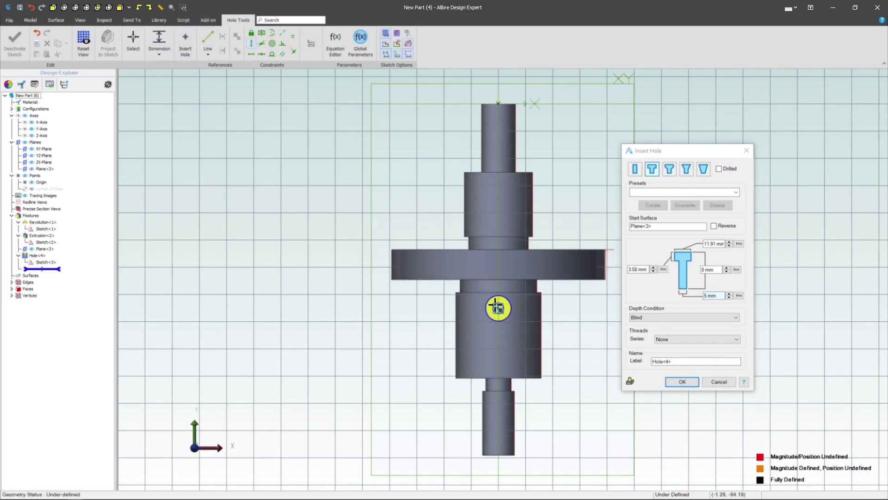
{"action": "left_click", "coordinate": [498, 103]}
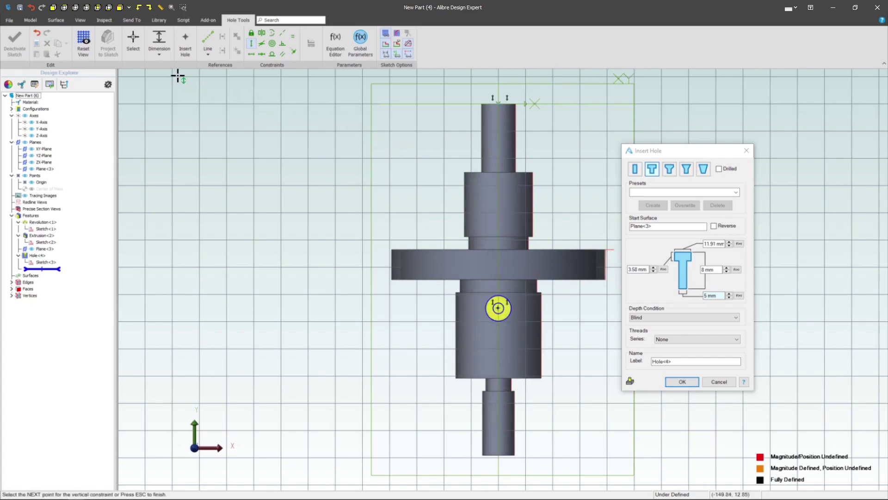
{"action": "key", "text": "Escape"}
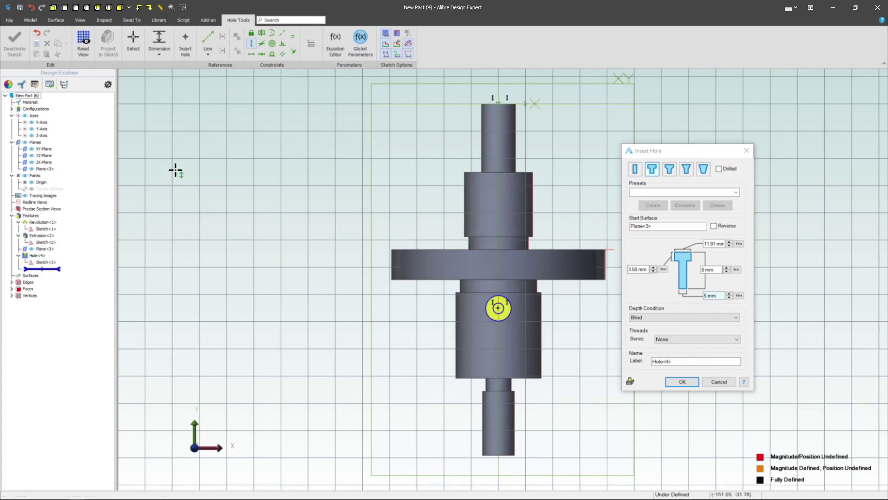
{"action": "left_click", "coordinate": [514, 454]}
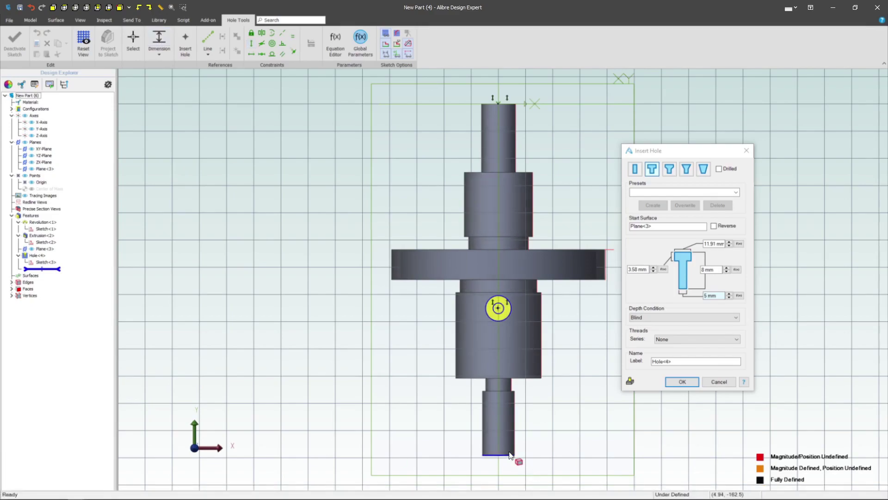
{"action": "left_click", "coordinate": [498, 317]}
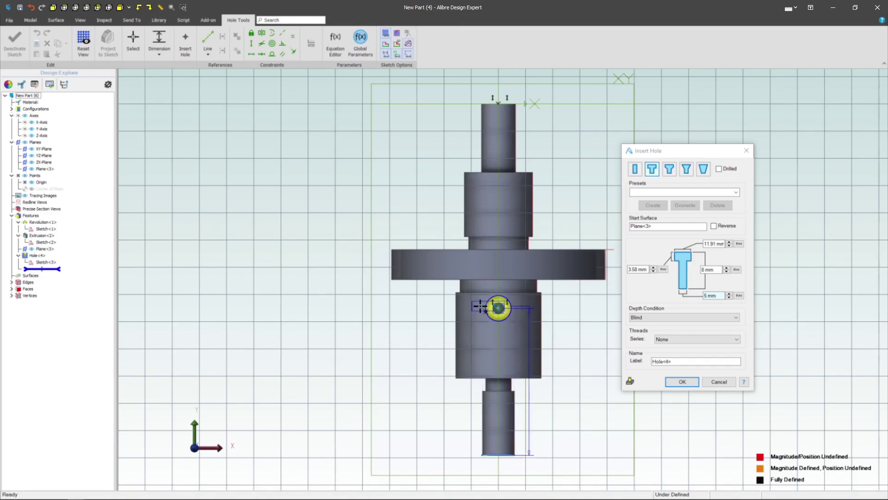
{"action": "left_click", "coordinate": [420, 347]}
{"action": "type", "text": "50"}
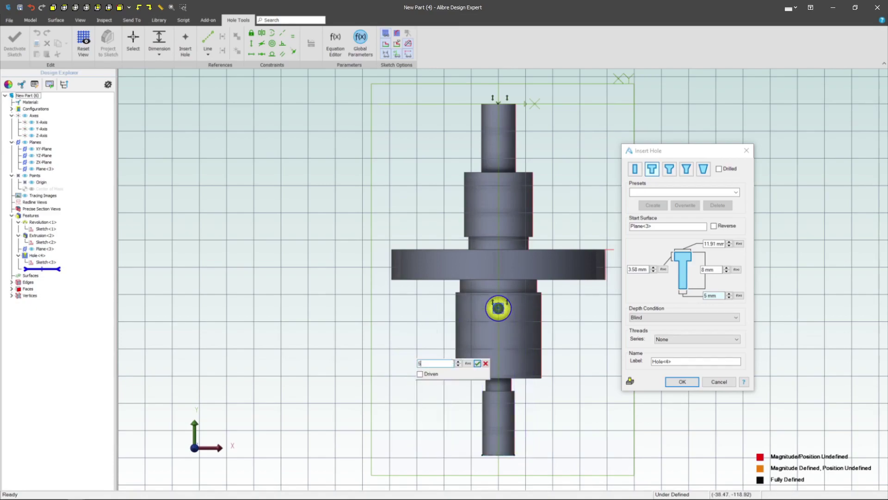
{"action": "key", "text": "Return"}
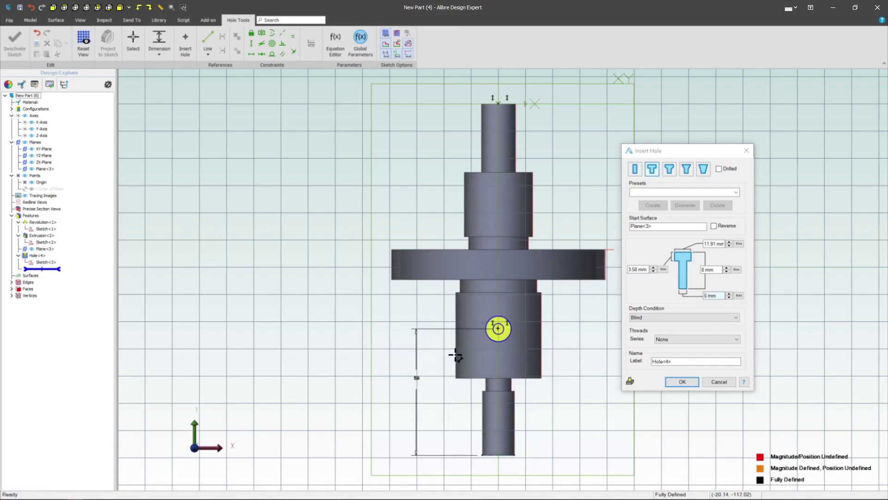
- Create the counterbored hole, then add an Angle-Distance chamfer of 2 mm at 45° to the lower cylinder's bottom edge
{"action": "left_click", "coordinate": [682, 380]}
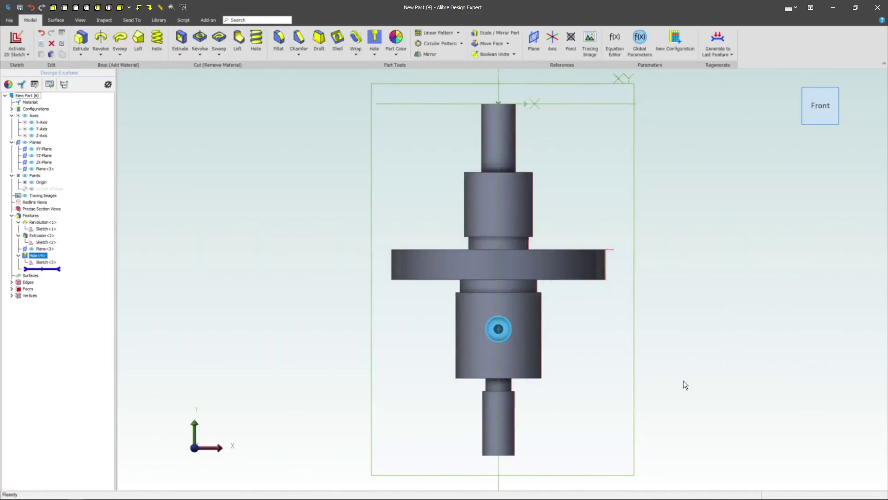
{"action": "middle_click_drag", "start_coordinate": [608, 359], "coordinate": [599, 364]}
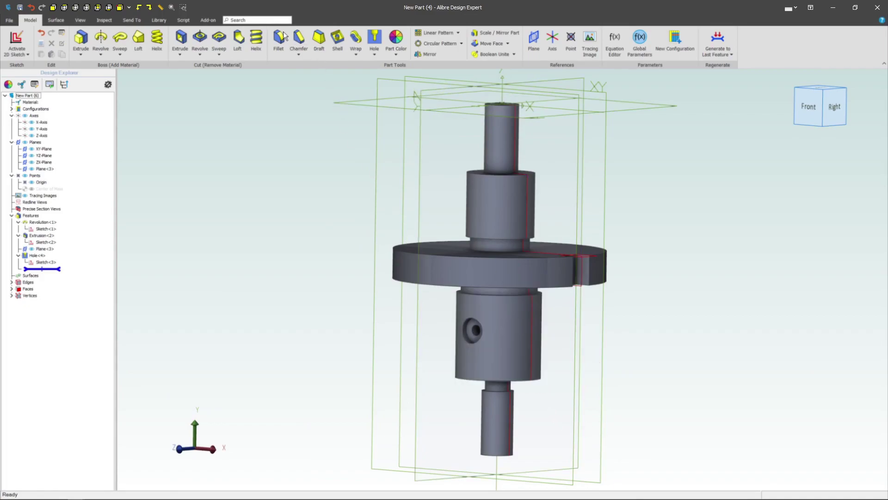
{"action": "left_click", "coordinate": [300, 41]}
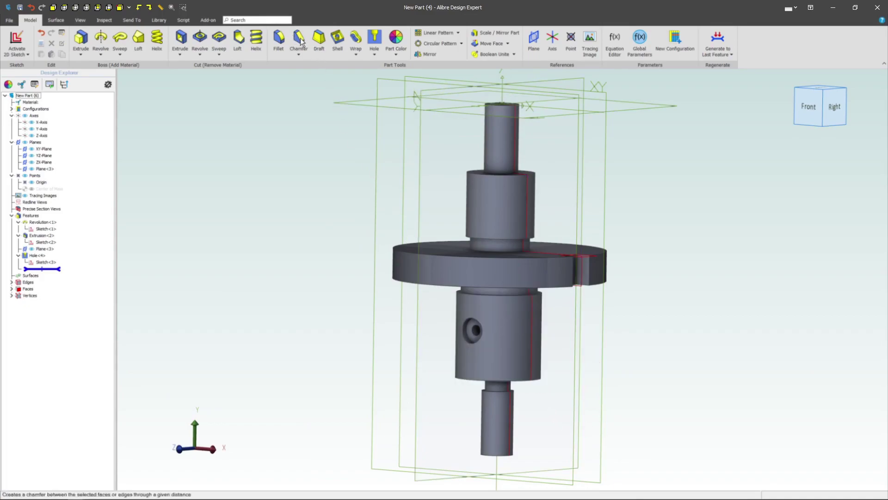
{"action": "left_click", "coordinate": [466, 380]}
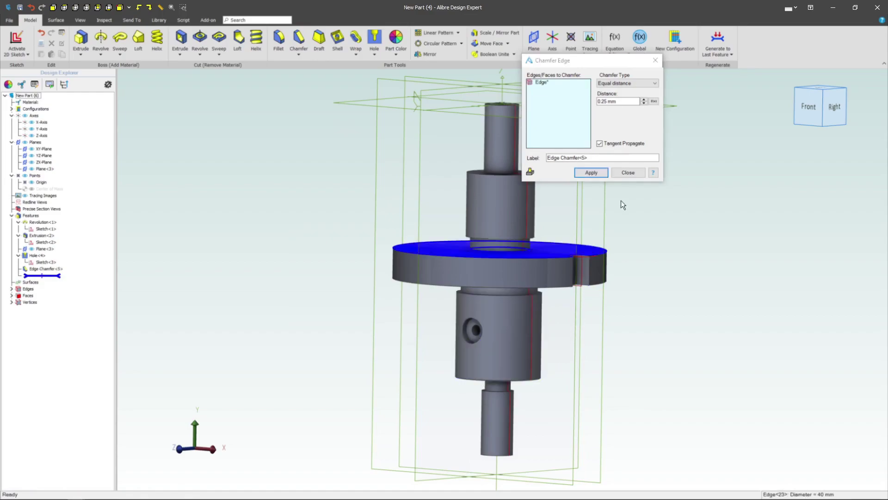
{"action": "left_click", "coordinate": [619, 103]}
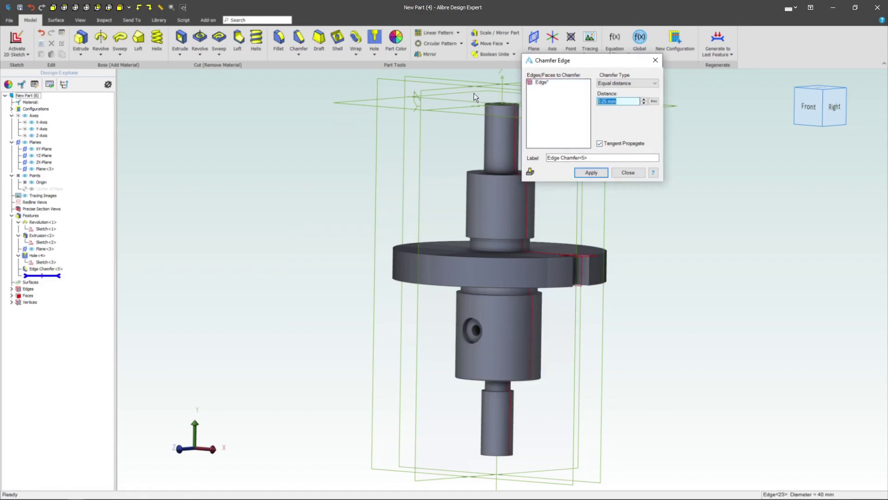
{"action": "type", "text": "2"}
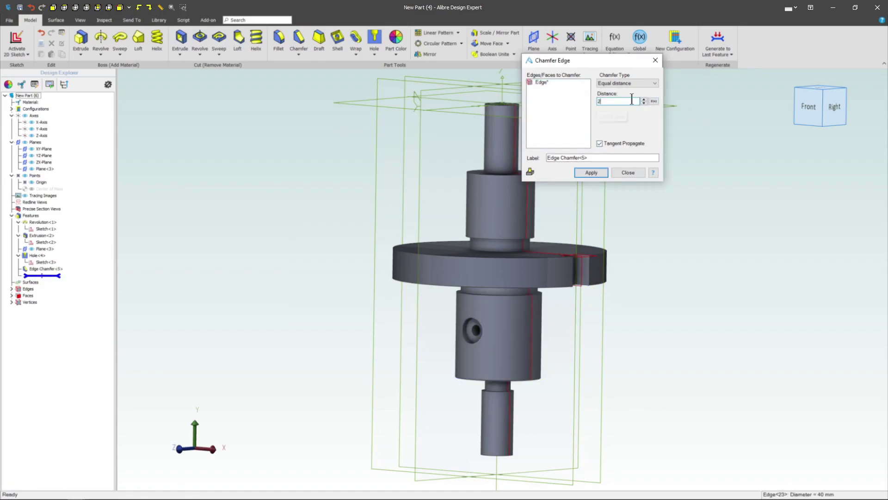
{"action": "left_click", "coordinate": [618, 83]}
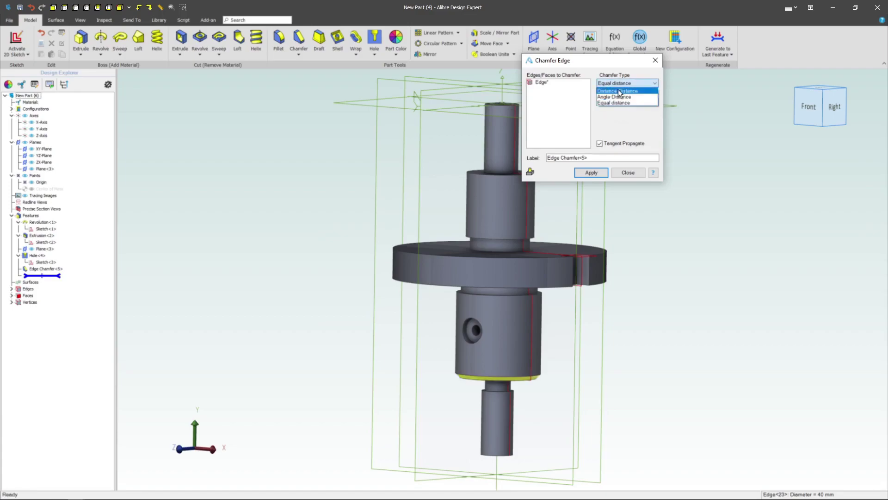
{"action": "left_click", "coordinate": [615, 97]}
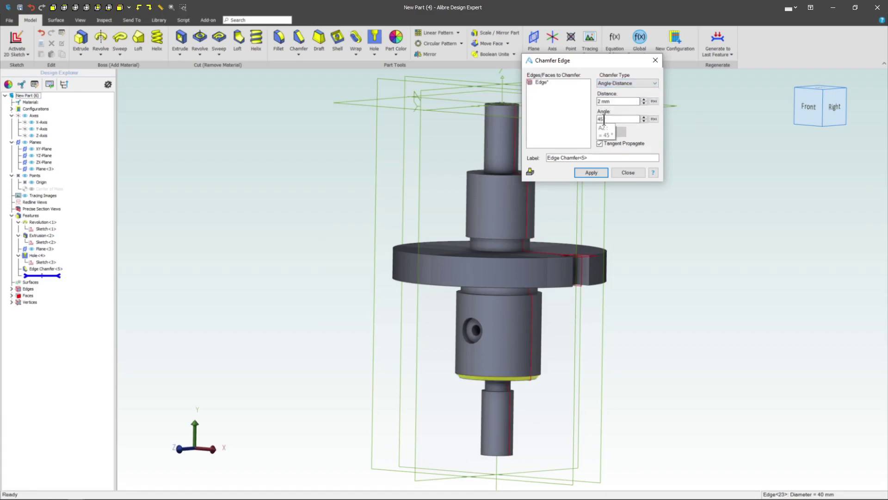
{"action": "left_click", "coordinate": [590, 172]}
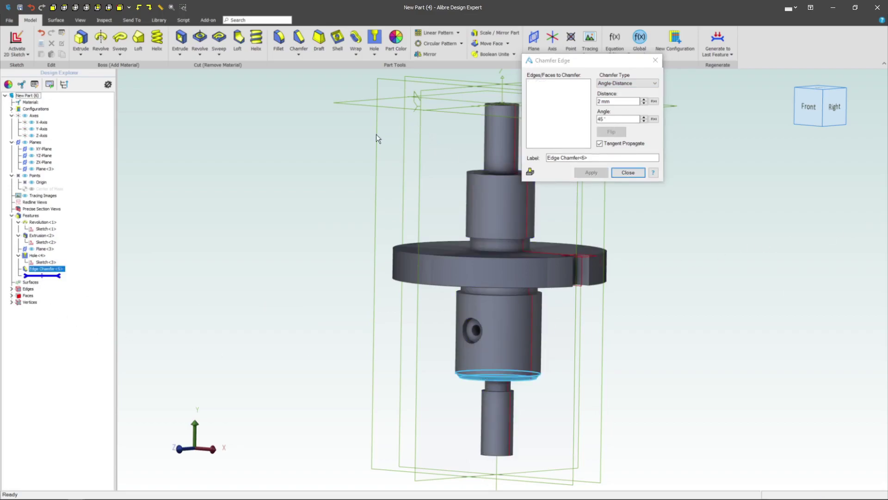
{"action": "left_click", "coordinate": [312, 133]}
- Pattern Hole<4> and the Extrusion<2> keyway into four evenly spaced copies around the shaft's cylindrical face
{"action": "left_click", "coordinate": [627, 173]}
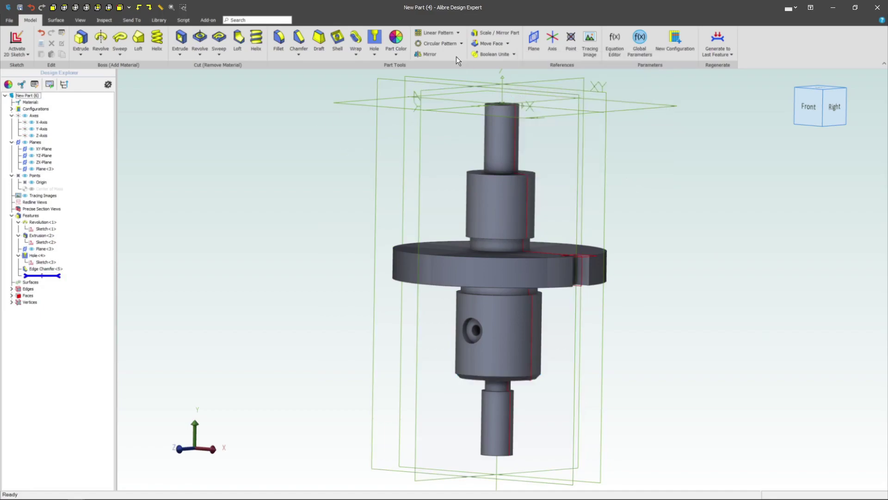
{"action": "left_click", "coordinate": [439, 43]}
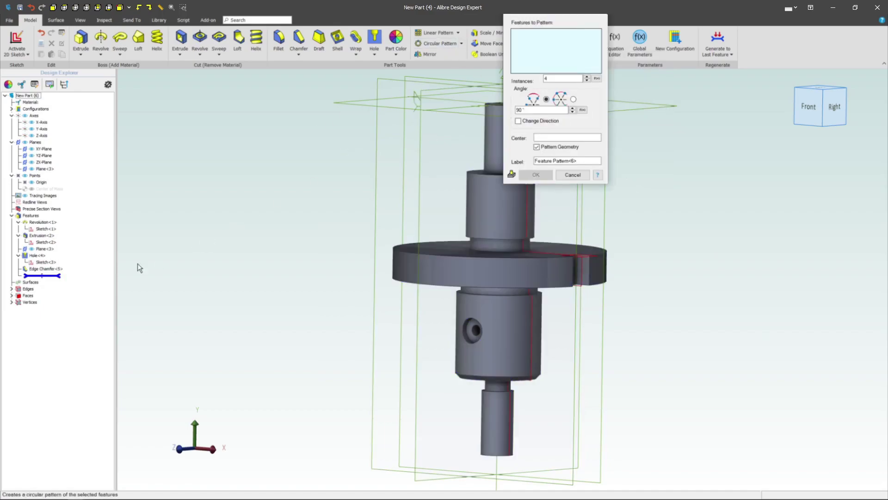
{"action": "left_click", "coordinate": [38, 256]}
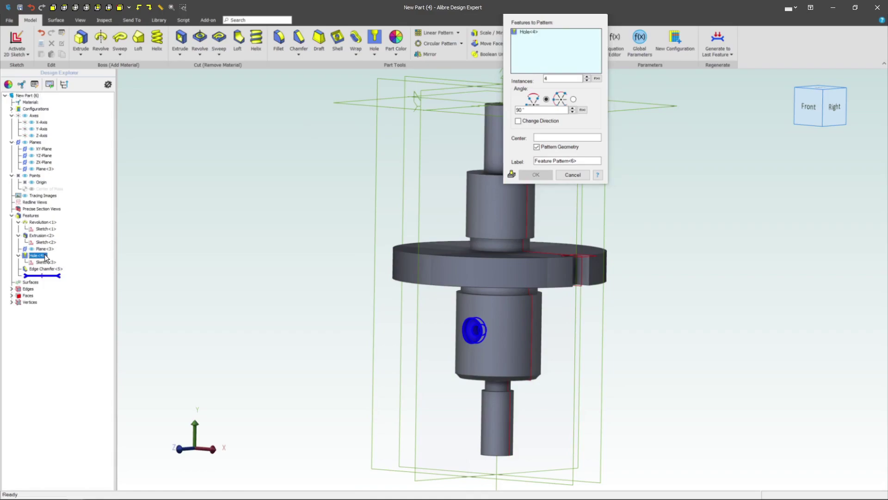
{"action": "left_click", "coordinate": [45, 236]}
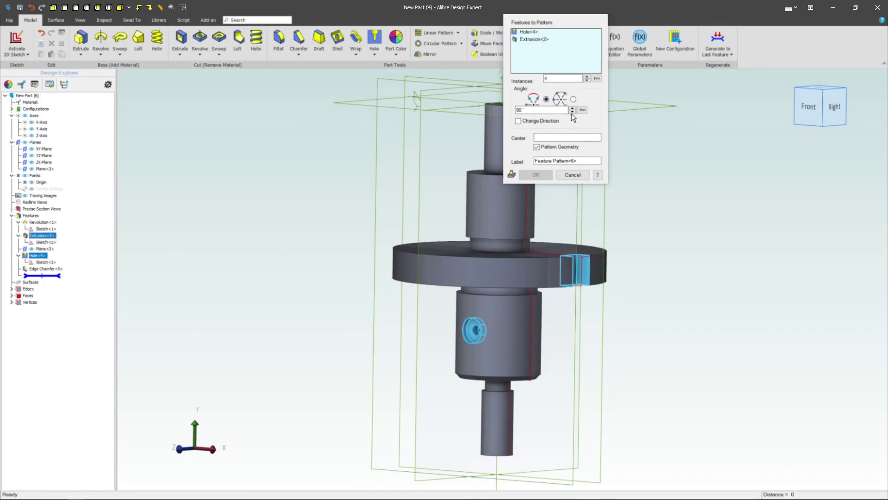
{"action": "left_click", "coordinate": [574, 99]}
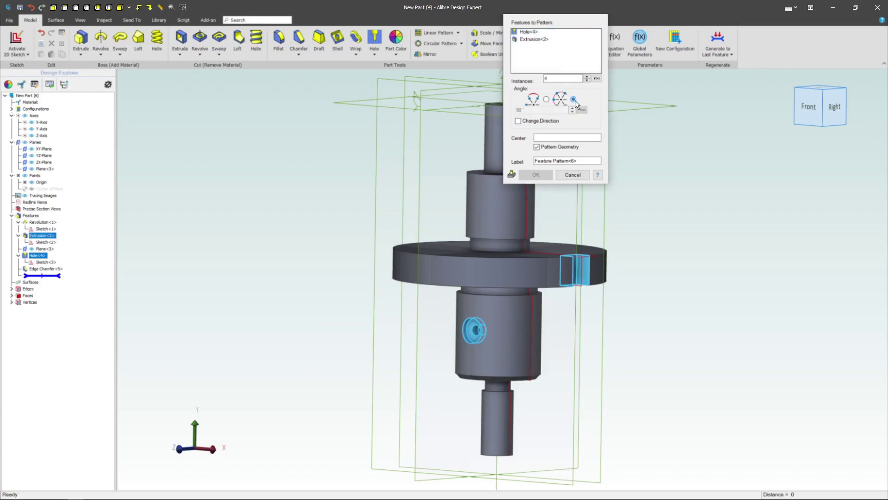
{"action": "left_click", "coordinate": [550, 139]}
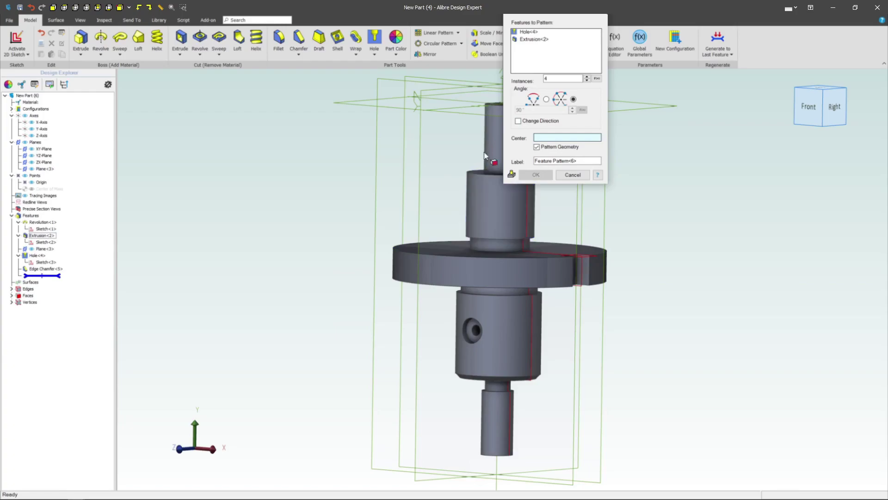
{"action": "left_click", "coordinate": [501, 199]}
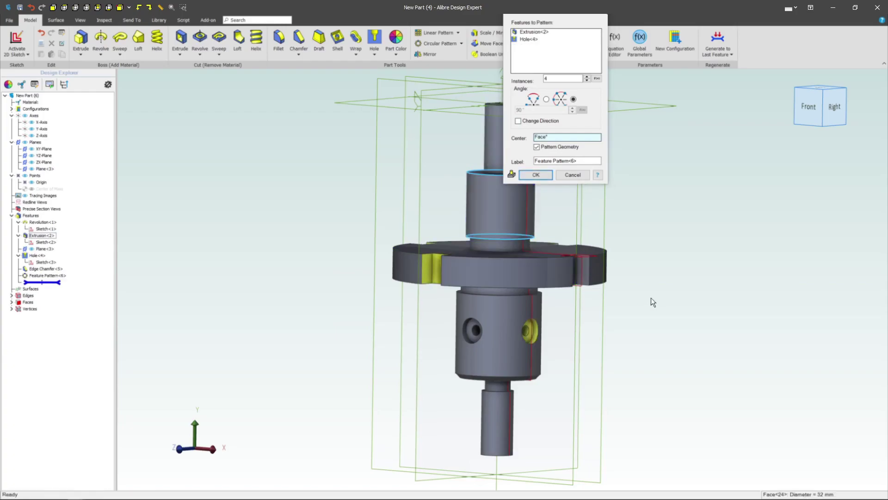
{"action": "mouse_move", "coordinate": [651, 297]}
{"action": "middle_mouse_down"}
{"action": "mouse_move", "coordinate": [709, 269]}
{"action": "mouse_move", "coordinate": [654, 243]}
{"action": "middle_mouse_up"}
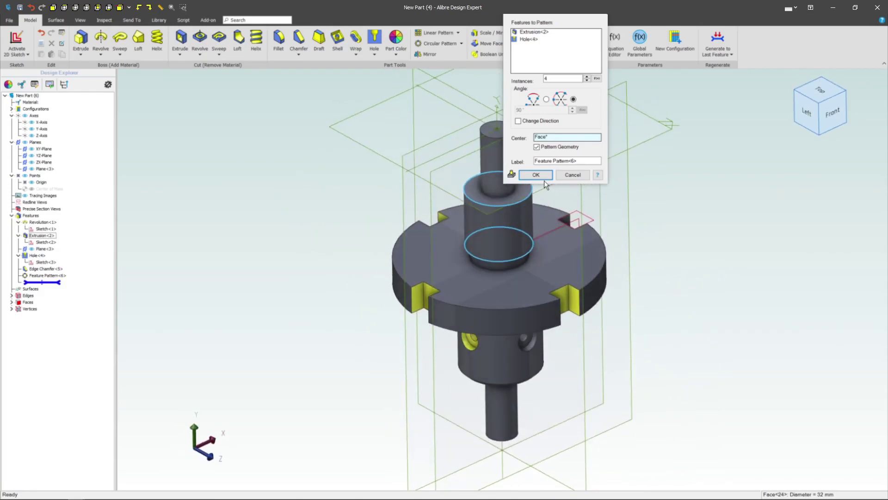
{"action": "left_click", "coordinate": [542, 178]}
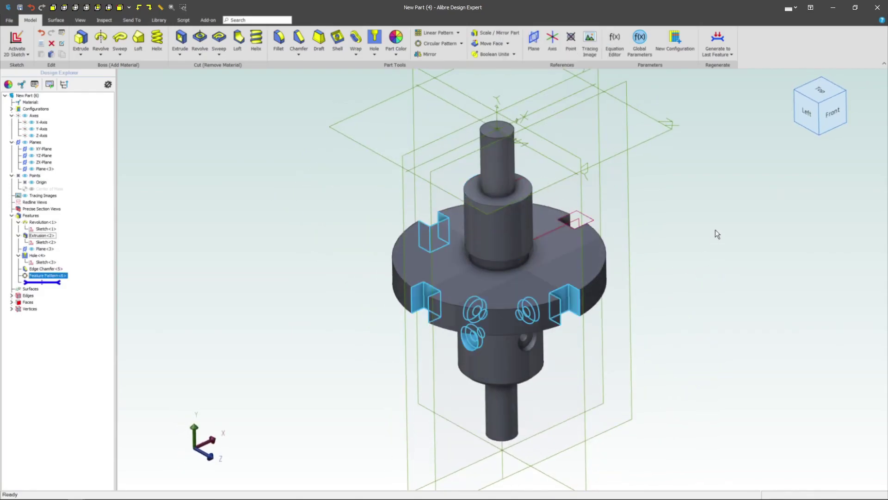
{"action": "key", "text": "Home"}
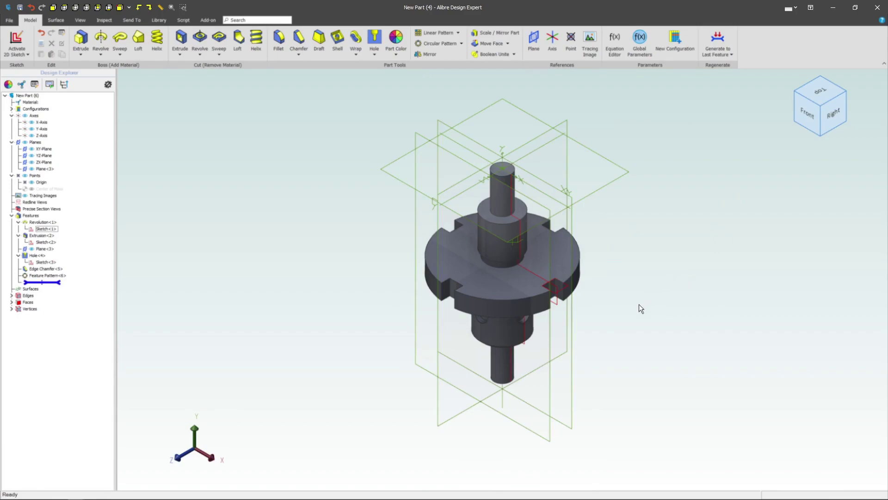
- Change the lower step dimension in Sketch<1>, then regenerate all later features
{"action": "mouse_move", "coordinate": [621, 339]}
{"action": "middle_mouse_down"}
{"action": "mouse_move", "coordinate": [623, 329]}
{"action": "mouse_move", "coordinate": [511, 323]}
{"action": "middle_mouse_up"}
{"action": "scroll", "coordinate": [511, 323], "scroll_direction": "up", "scroll_amount": 3}
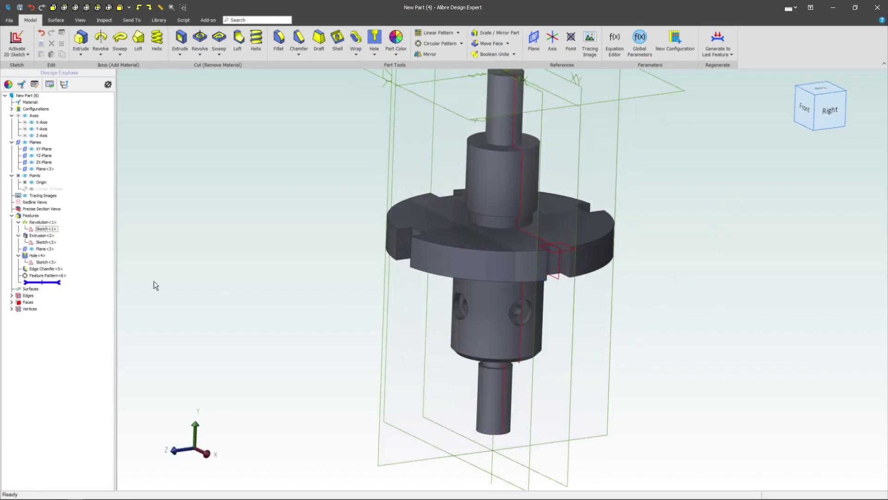
{"action": "right_click", "coordinate": [49, 229]}
{"action": "left_click", "coordinate": [75, 232]}
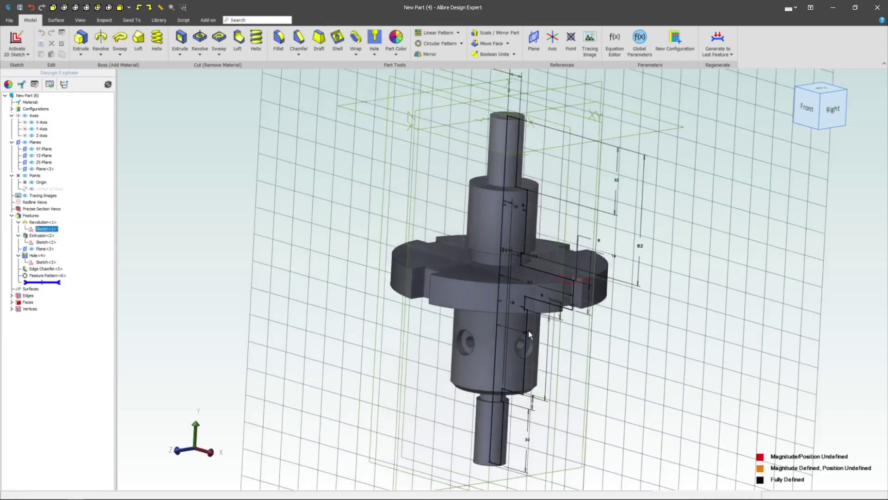
{"action": "scroll", "coordinate": [575, 273], "scroll_direction": "up", "scroll_amount": 3}
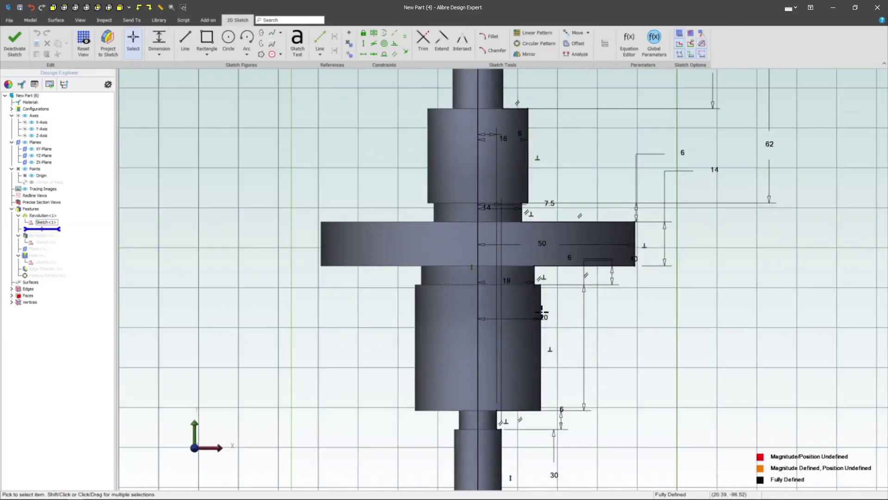
{"action": "scroll", "coordinate": [555, 298], "scroll_direction": "up", "scroll_amount": 4}
{"action": "double_click", "coordinate": [547, 326]}
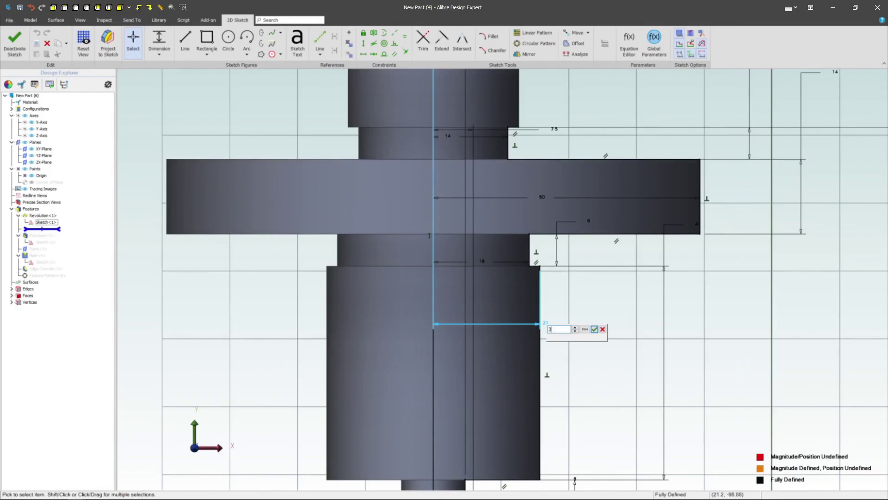
{"action": "type", "text": "20"}
{"action": "key", "text": "Return"}
{"action": "scroll", "coordinate": [622, 343], "scroll_direction": "down", "scroll_amount": 3}
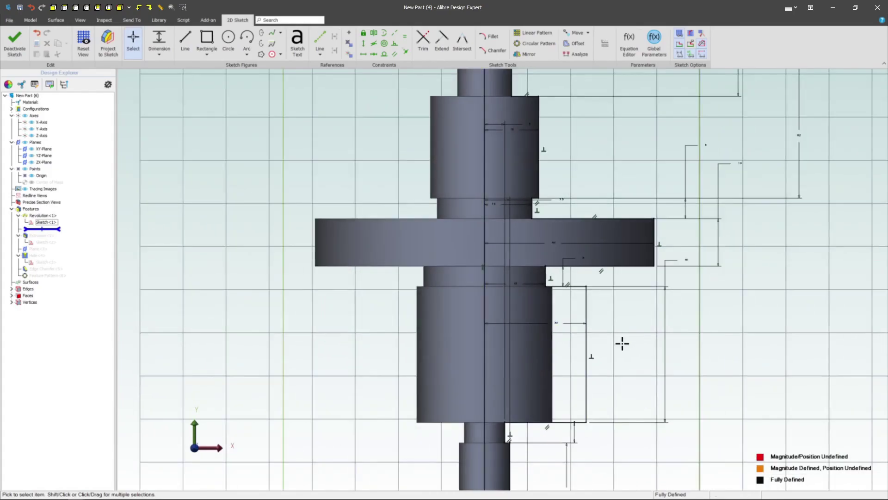
{"action": "left_click", "coordinate": [16, 39]}
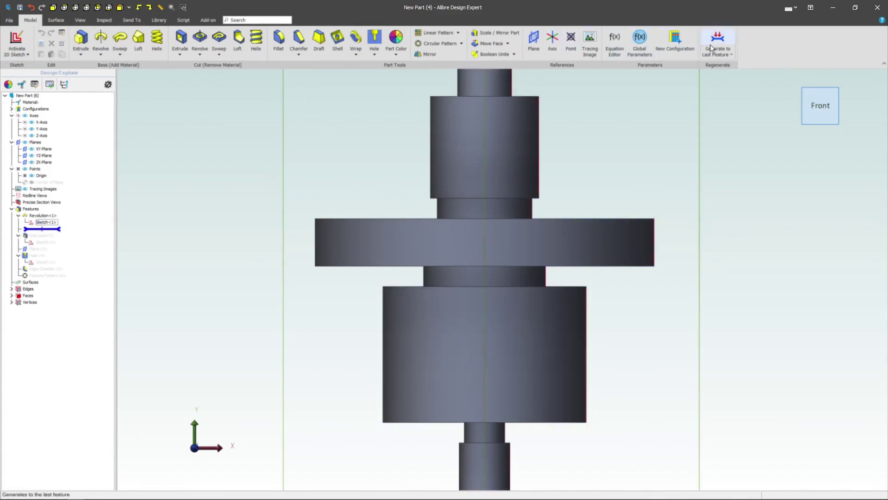
{"action": "left_click", "coordinate": [727, 42]}
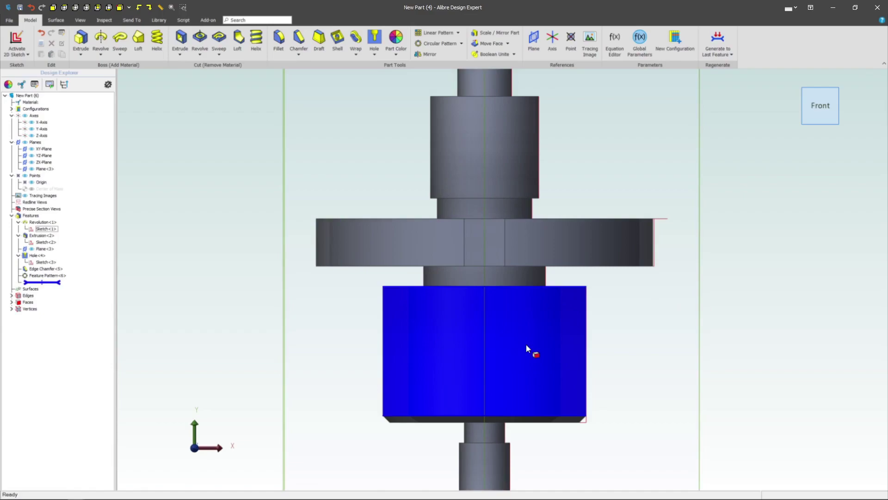
{"action": "middle_click_drag", "start_coordinate": [526, 344], "coordinate": [515, 354]}
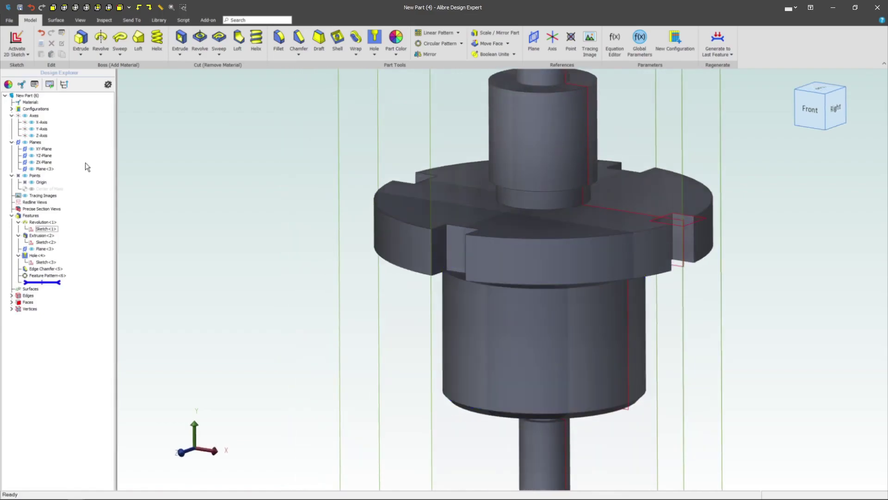
- Create a precise section through the YZ-Plane
{"action": "left_click", "coordinate": [103, 20]}
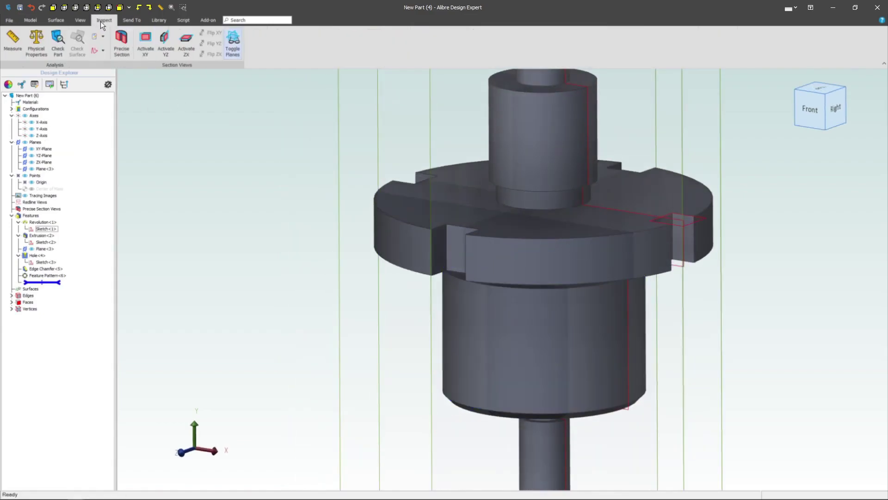
{"action": "left_click", "coordinate": [123, 45]}
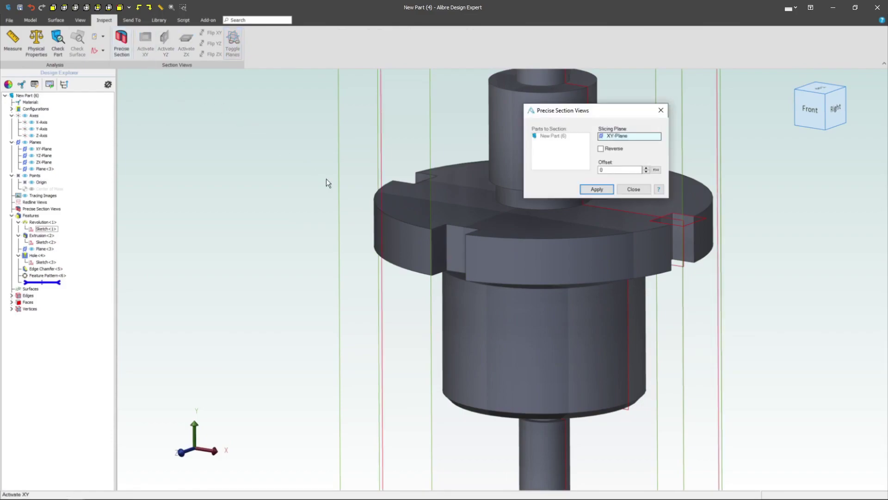
{"action": "left_click", "coordinate": [432, 140]}
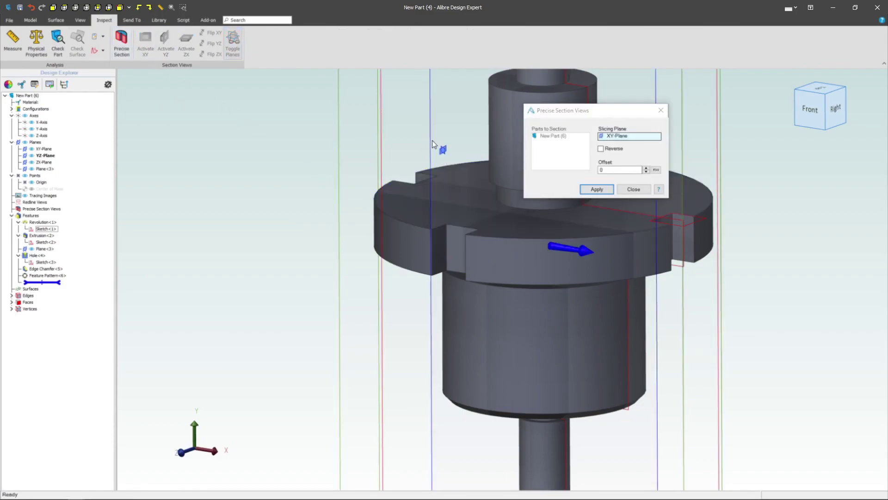
{"action": "left_click", "coordinate": [593, 185]}
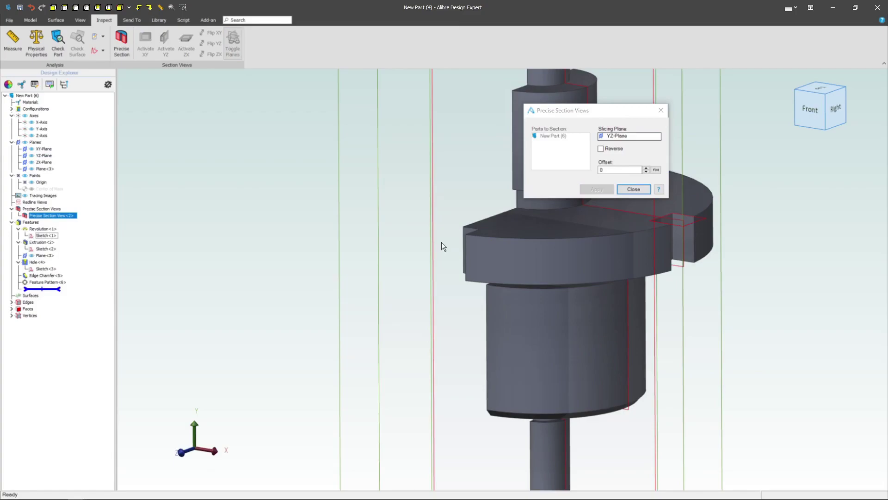
{"action": "middle_click_drag", "start_coordinate": [442, 242], "coordinate": [429, 242]}
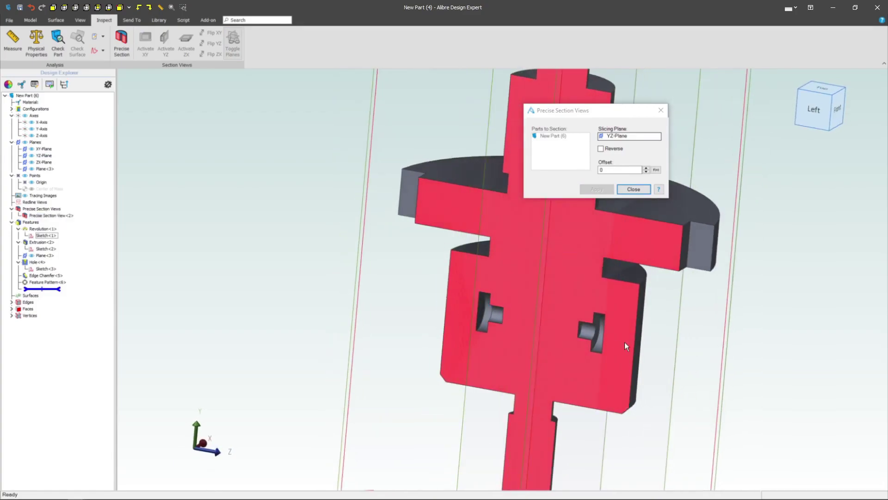
{"action": "scroll", "coordinate": [624, 342], "scroll_direction": "up", "scroll_amount": 3}
{"action": "scroll", "coordinate": [584, 314], "scroll_direction": "up", "scroll_amount": 3}
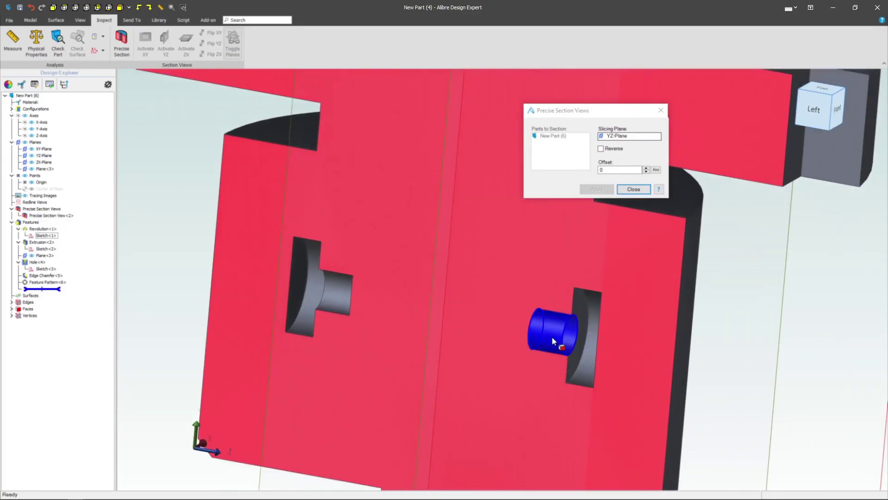
{"action": "scroll", "coordinate": [551, 337], "scroll_direction": "down", "scroll_amount": 3}
{"action": "scroll", "coordinate": [552, 337], "scroll_direction": "down", "scroll_amount": 3}
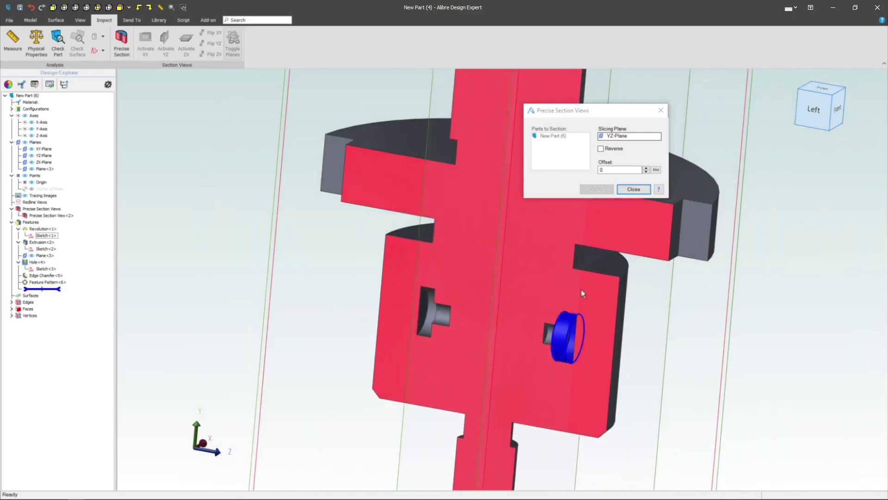
{"action": "left_click", "coordinate": [634, 189]}
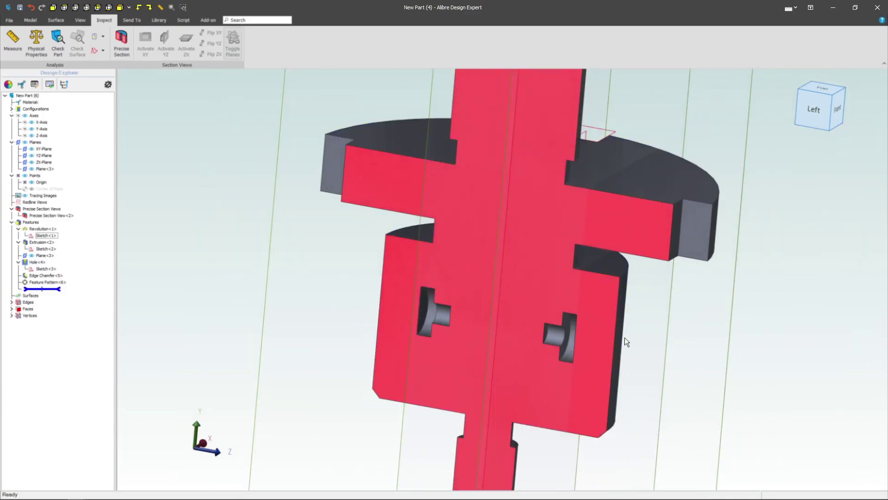
- Inspect a counterbored hole face, then select Plane<3> in the tree
{"action": "left_click", "coordinate": [623, 340]}
{"action": "key", "text": "Delete"}
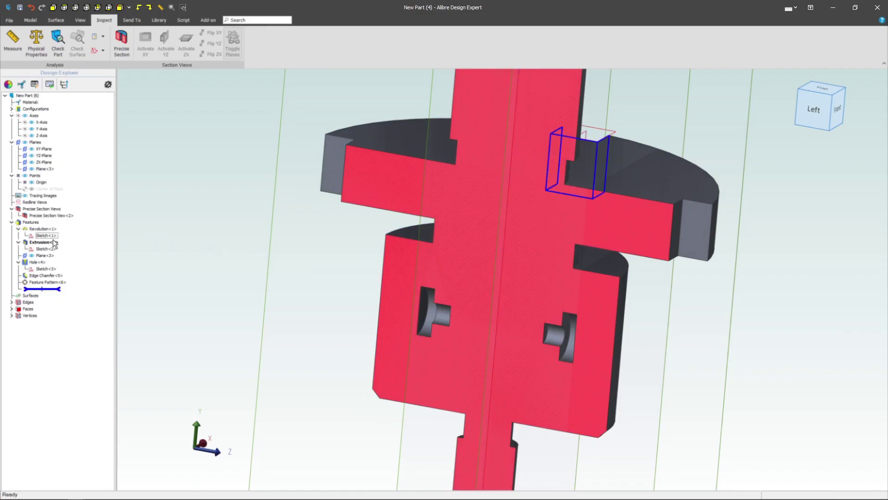
{"action": "left_click", "coordinate": [43, 255]}
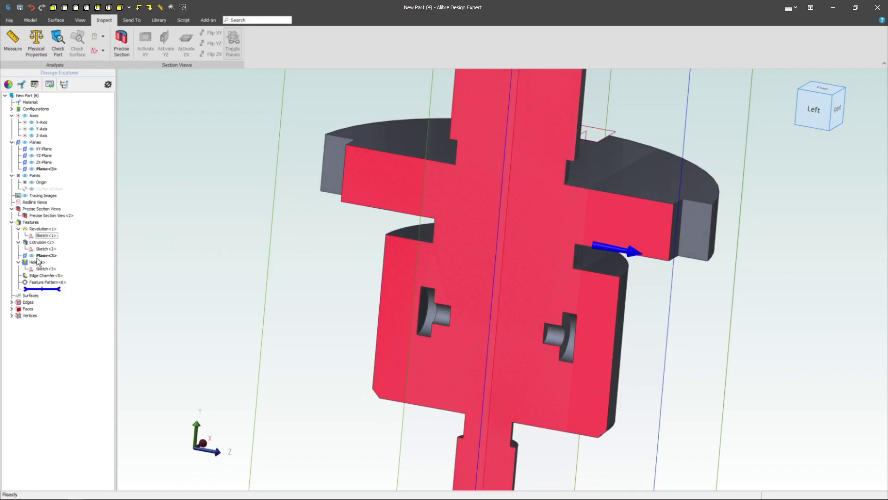
- Redefine Plane<3> from the XY-Plane, tangent to the lower cylindrical face, with Reverse ticked
{"action": "right_click", "coordinate": [45, 254]}
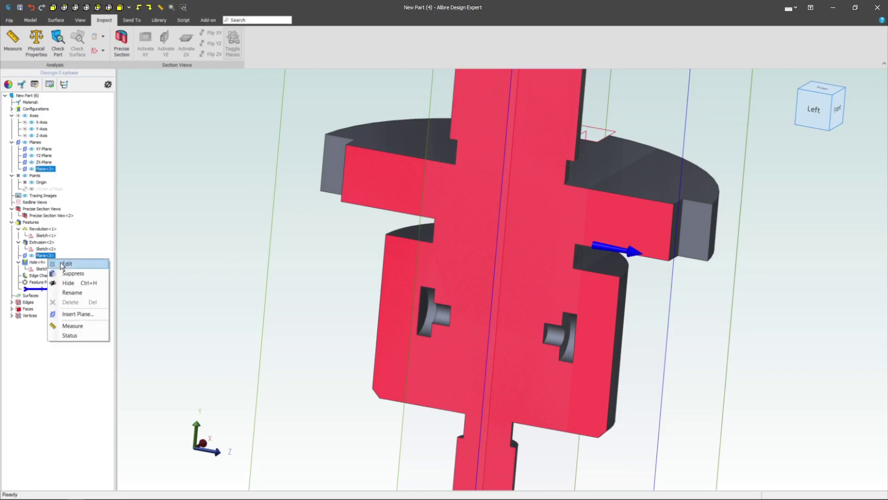
{"action": "left_click", "coordinate": [56, 262]}
{"action": "scroll", "coordinate": [547, 293], "scroll_direction": "down", "scroll_amount": 3}
{"action": "middle_click_drag", "start_coordinate": [547, 293], "coordinate": [515, 333]}
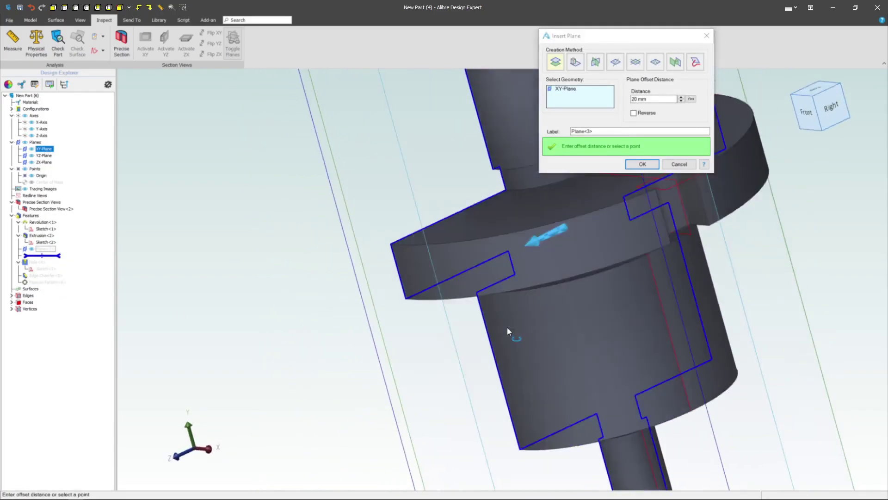
{"action": "scroll", "coordinate": [516, 333], "scroll_direction": "down", "scroll_amount": 3}
{"action": "scroll", "coordinate": [416, 313], "scroll_direction": "down", "scroll_amount": 3}
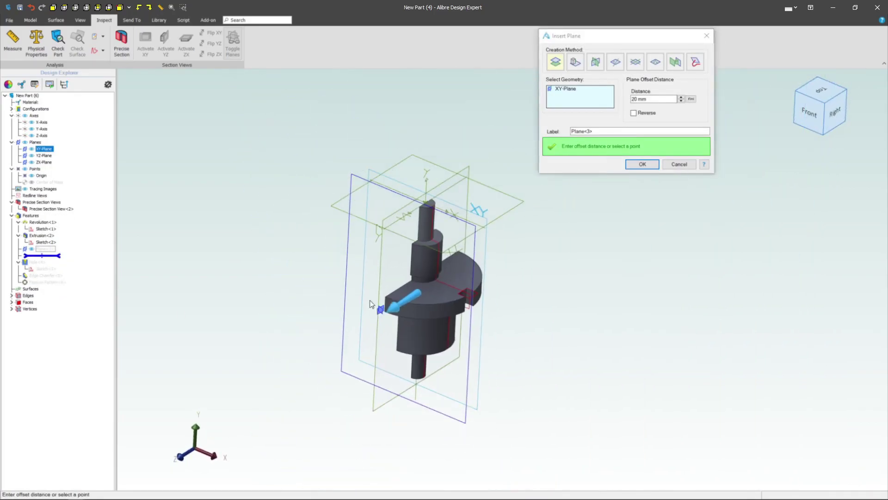
{"action": "scroll", "coordinate": [492, 197], "scroll_direction": "up", "scroll_amount": 2}
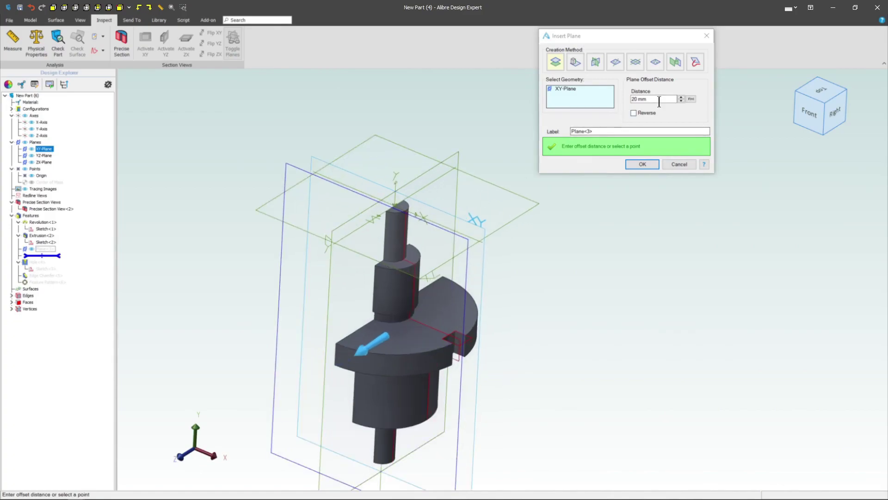
{"action": "mouse_move", "coordinate": [454, 378]}
{"action": "middle_mouse_down"}
{"action": "mouse_move", "coordinate": [490, 382]}
{"action": "mouse_move", "coordinate": [457, 381]}
{"action": "mouse_move", "coordinate": [455, 348]}
{"action": "middle_mouse_up"}
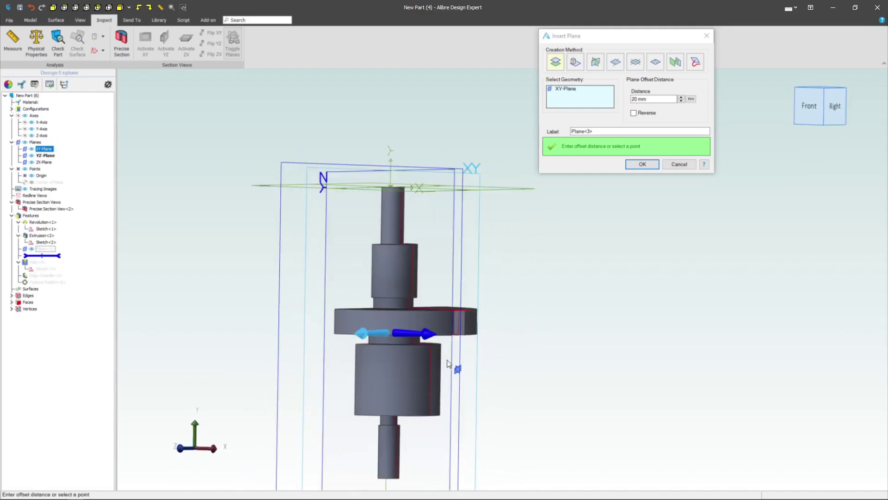
{"action": "left_click", "coordinate": [368, 362]}
{"action": "scroll", "coordinate": [454, 404], "scroll_direction": "up", "scroll_amount": 2}
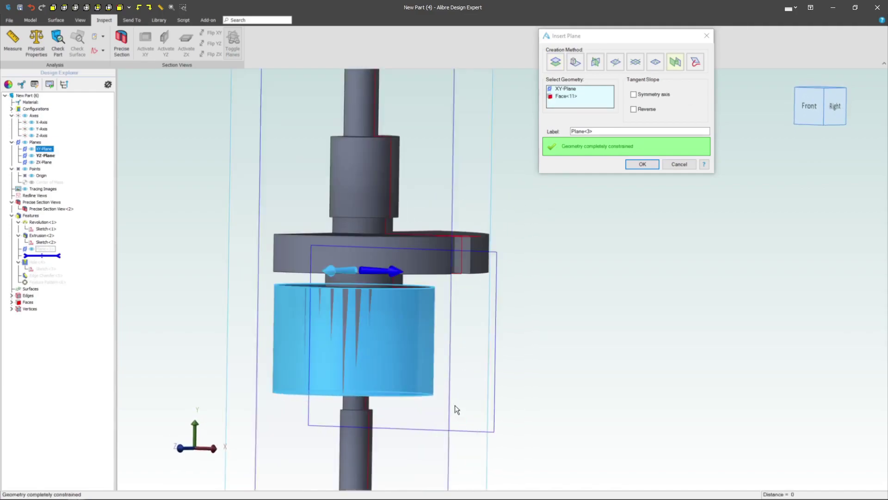
{"action": "middle_click_drag", "start_coordinate": [556, 348], "coordinate": [556, 365]}
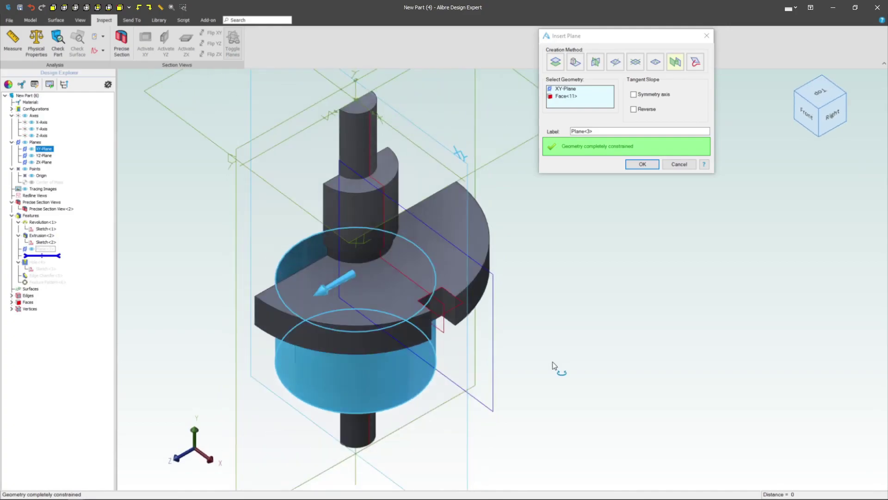
{"action": "scroll", "coordinate": [544, 361], "scroll_direction": "down", "scroll_amount": 2}
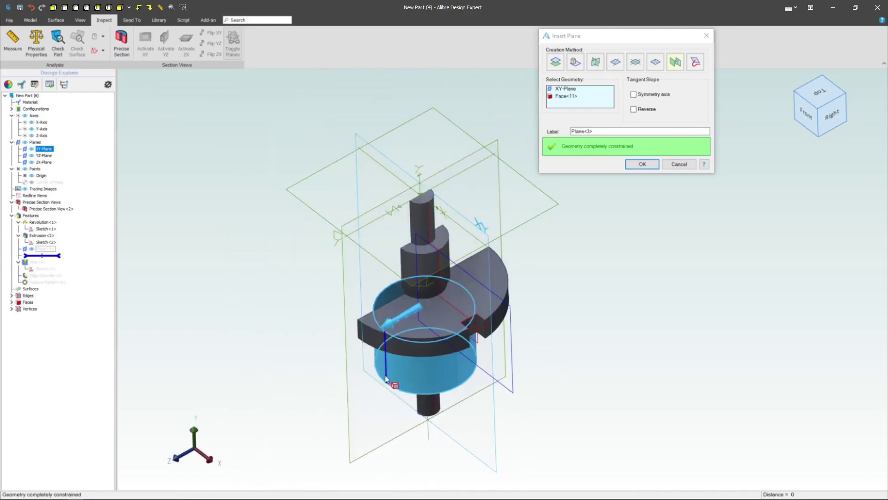
{"action": "middle_click_drag", "start_coordinate": [388, 378], "coordinate": [396, 356]}
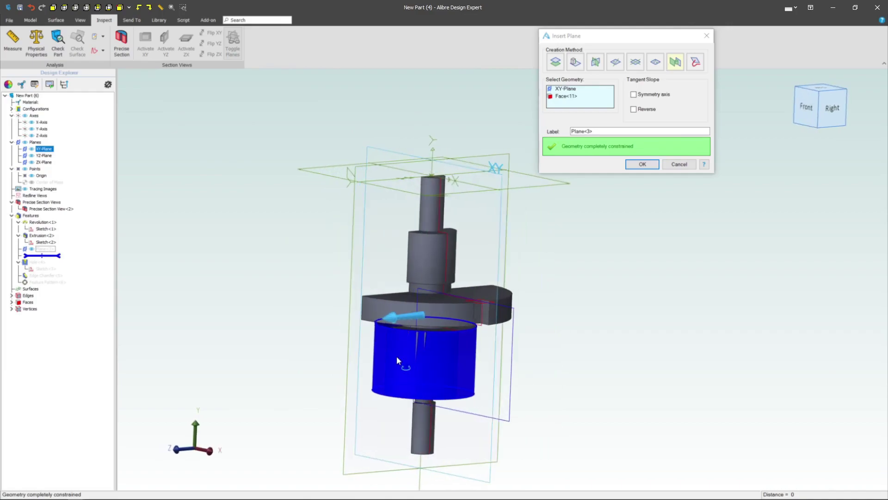
{"action": "left_click", "coordinate": [633, 108]}
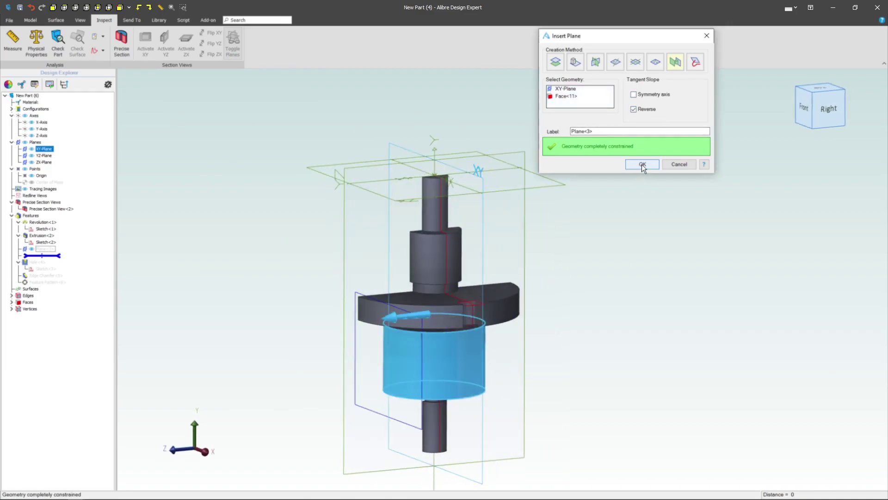
{"action": "left_click", "coordinate": [642, 166]}
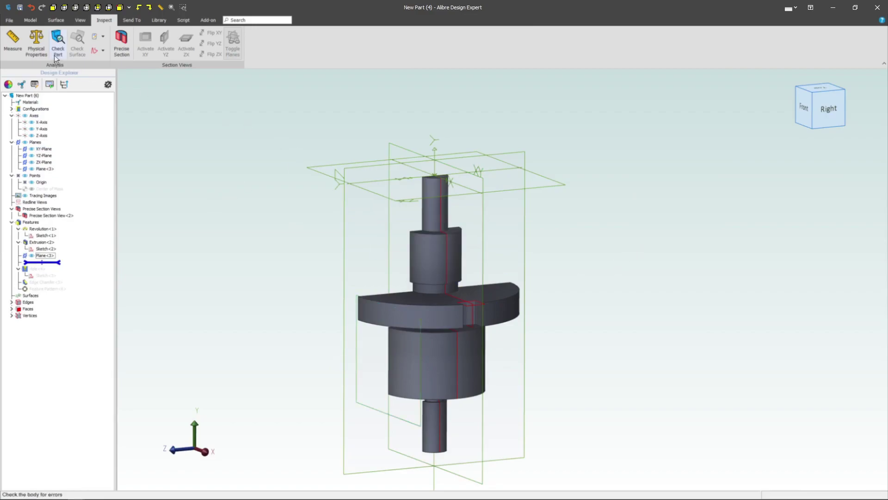
- Toggle off Precise Section View<2> from the Model tab and select the lower cylinder face
{"action": "left_click", "coordinate": [30, 19]}
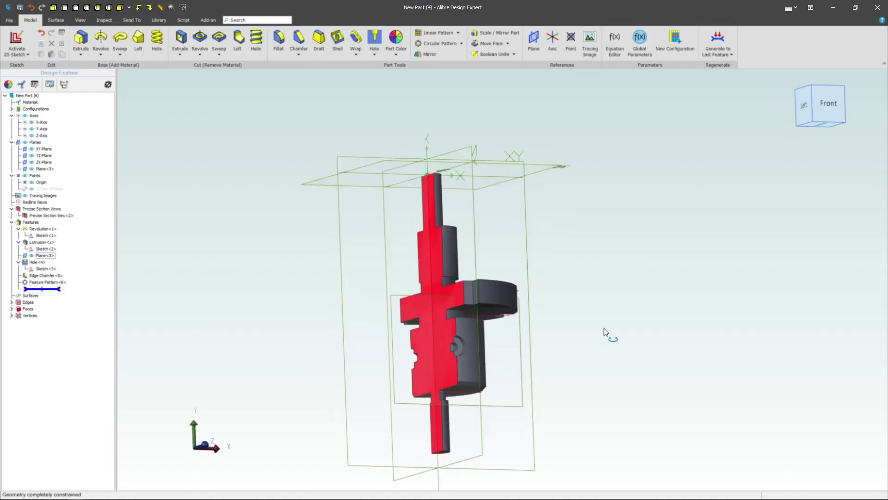
{"action": "right_click", "coordinate": [43, 217]}
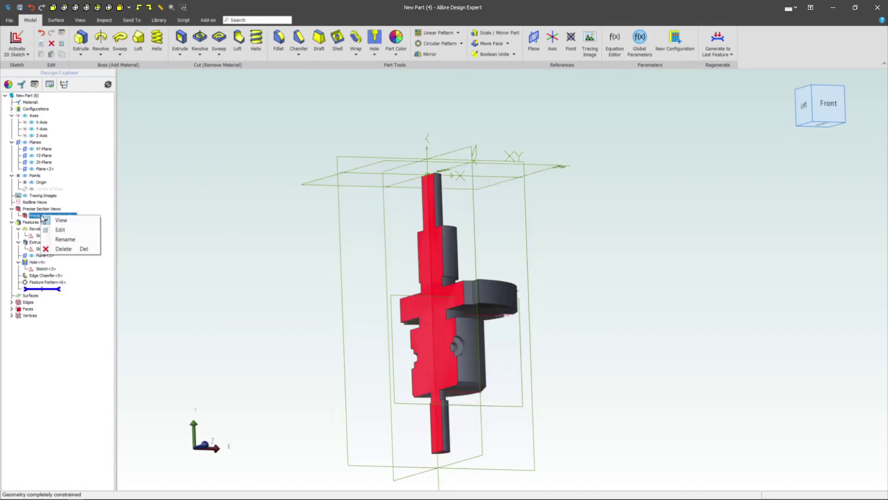
{"action": "left_click", "coordinate": [63, 220]}
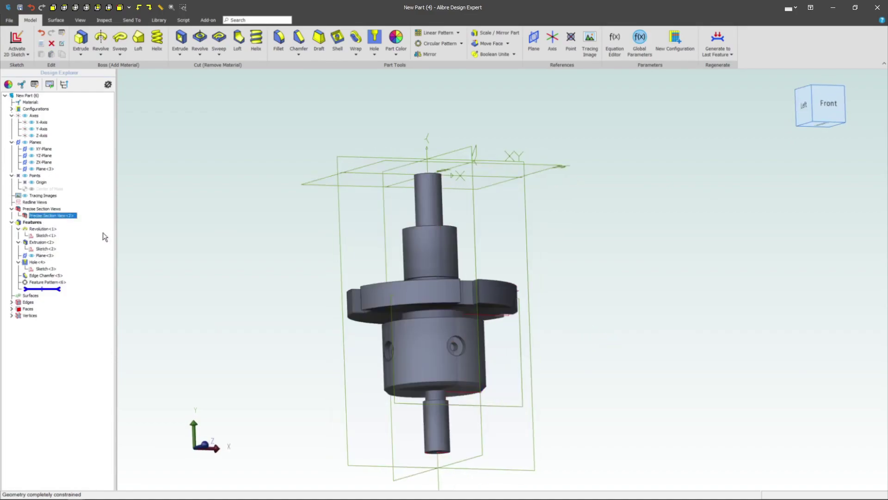
{"action": "mouse_move", "coordinate": [399, 283]}
{"action": "middle_mouse_down"}
{"action": "mouse_move", "coordinate": [446, 274]}
{"action": "mouse_move", "coordinate": [441, 288]}
{"action": "middle_mouse_up"}
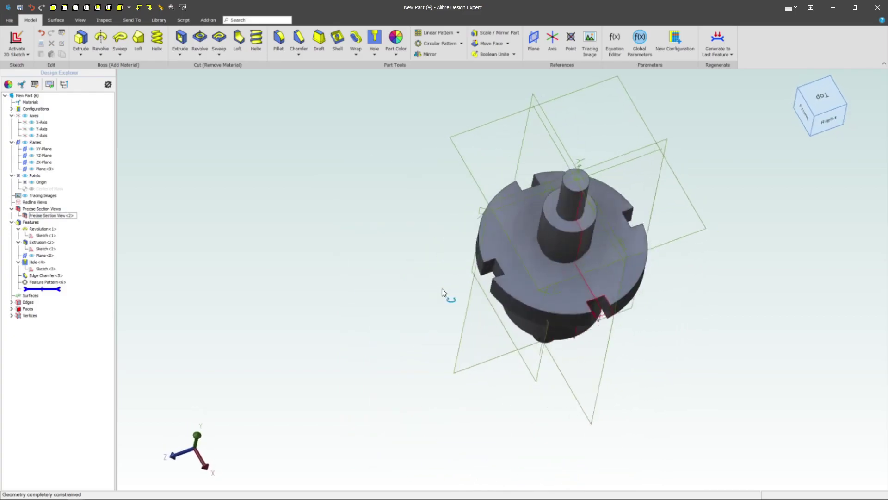
{"action": "scroll", "coordinate": [589, 337], "scroll_direction": "up", "scroll_amount": 3}
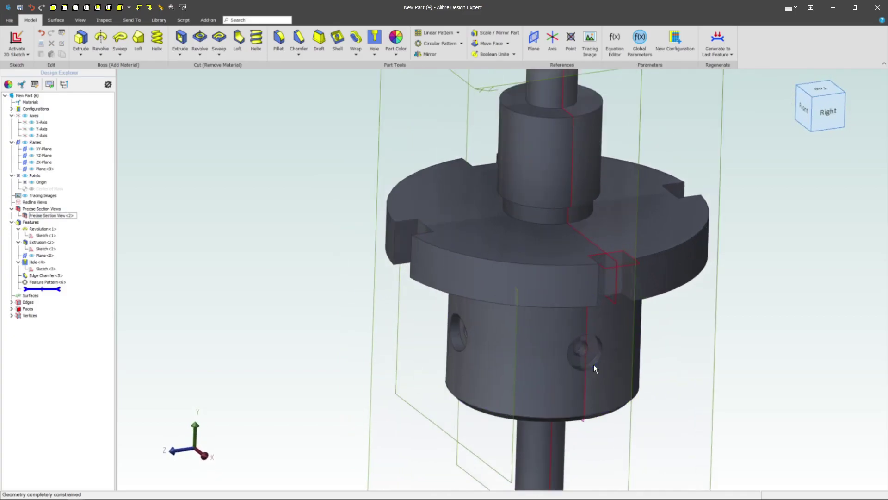
{"action": "scroll", "coordinate": [594, 365], "scroll_direction": "down", "scroll_amount": 3}
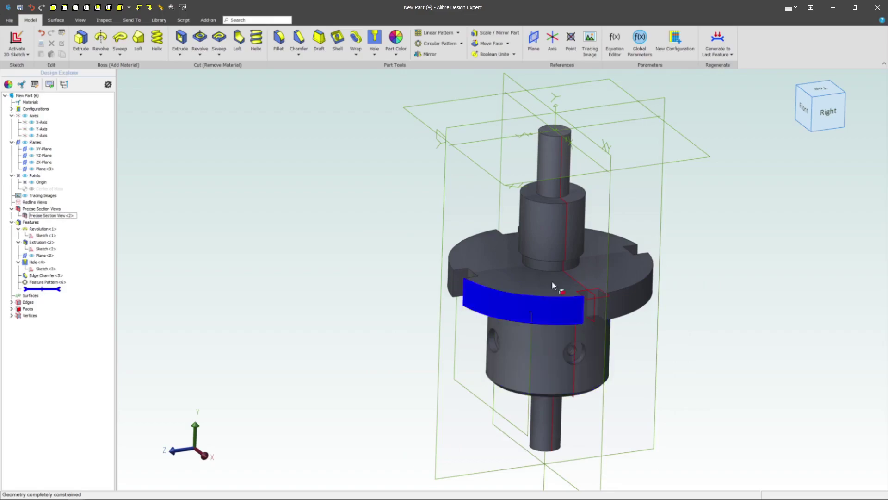
{"action": "left_click", "coordinate": [536, 335]}
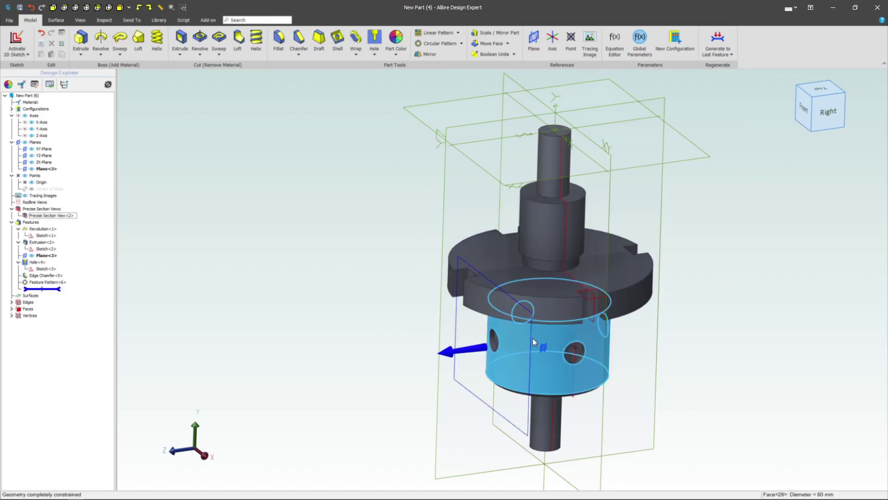
{"action": "left_click", "coordinate": [532, 338]}
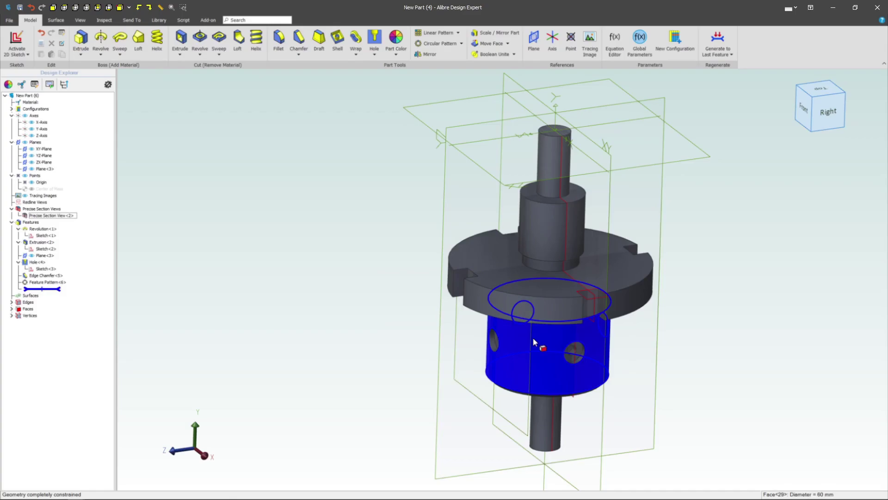
{"action": "scroll", "coordinate": [534, 343], "scroll_direction": "up", "scroll_amount": 3}
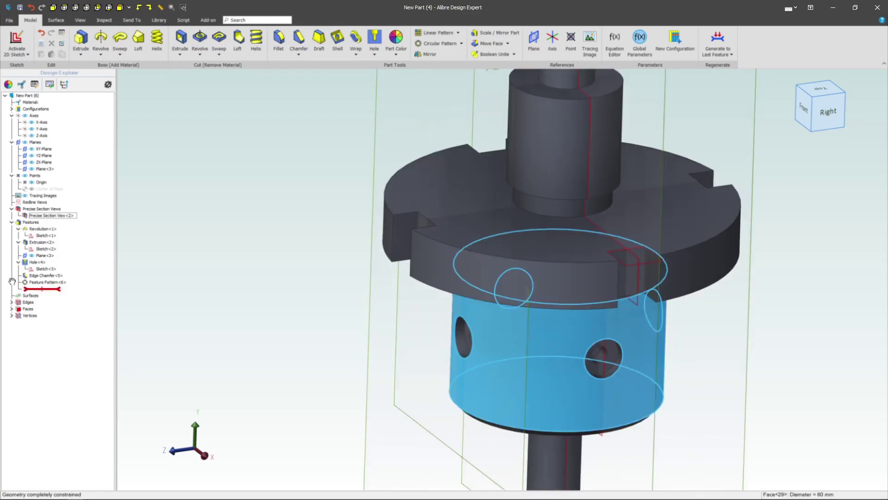
- Set the lower large step dimension in Sketch<1> to 20 and rebuild the part
{"action": "right_click", "coordinate": [41, 236]}
{"action": "left_click", "coordinate": [52, 241]}
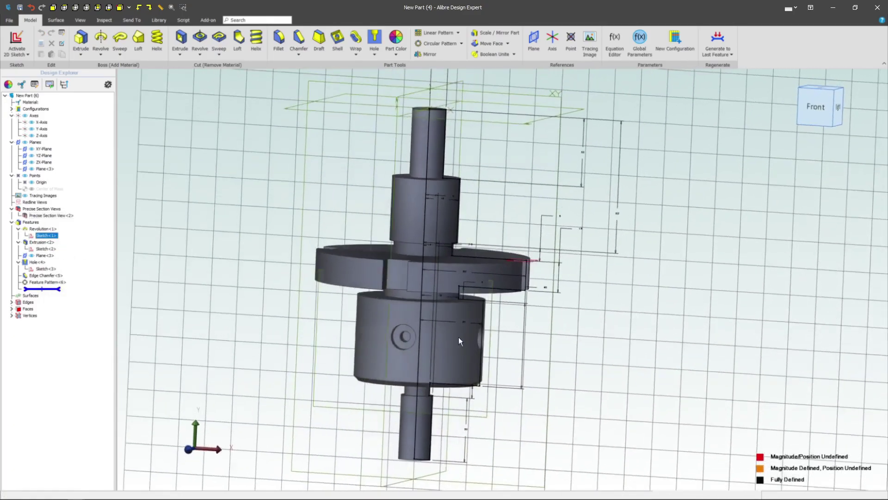
{"action": "double_click", "coordinate": [543, 315]}
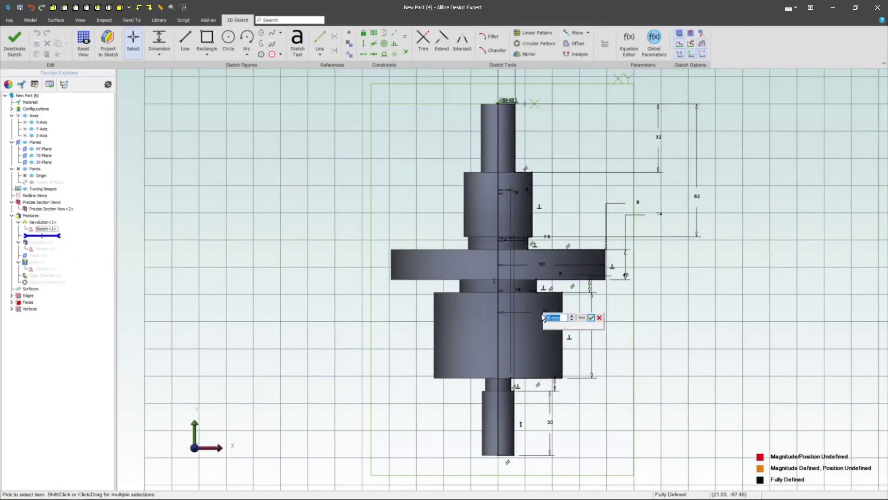
{"action": "type", "text": "20"}
{"action": "key", "text": "Return"}
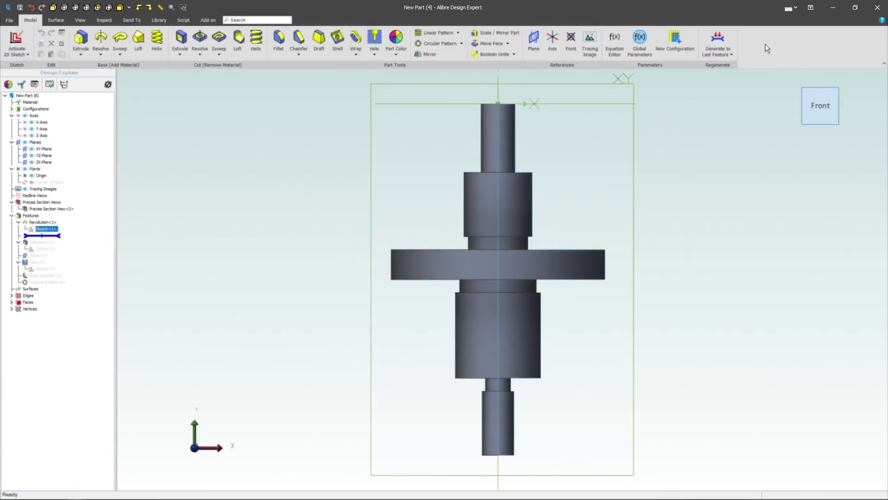
{"action": "left_click", "coordinate": [722, 43]}
{"action": "left_click", "coordinate": [692, 305]}
{"action": "mouse_move", "coordinate": [692, 303]}
{"action": "middle_mouse_down"}
{"action": "mouse_move", "coordinate": [630, 310]}
{"action": "mouse_move", "coordinate": [672, 298]}
{"action": "middle_mouse_up"}
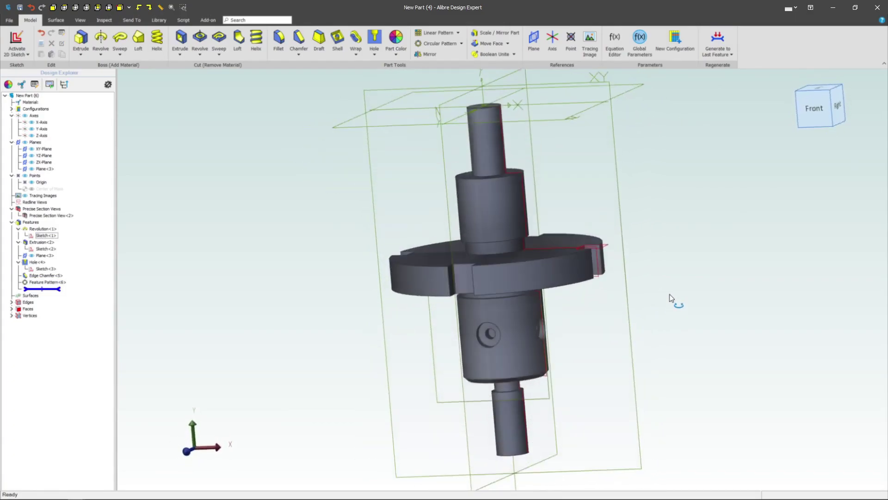
- In Sketch<1>, drag the profile lines under the flange into a new short step and select its edges
{"action": "right_click", "coordinate": [46, 235]}
{"action": "left_click", "coordinate": [64, 242]}
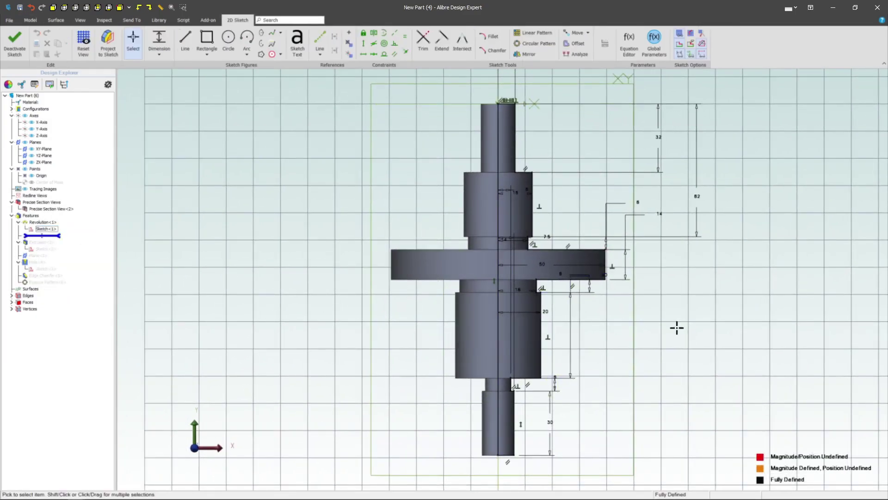
{"action": "scroll", "coordinate": [677, 326], "scroll_direction": "up", "scroll_amount": 2}
{"action": "scroll", "coordinate": [598, 287], "scroll_direction": "down", "scroll_amount": 1}
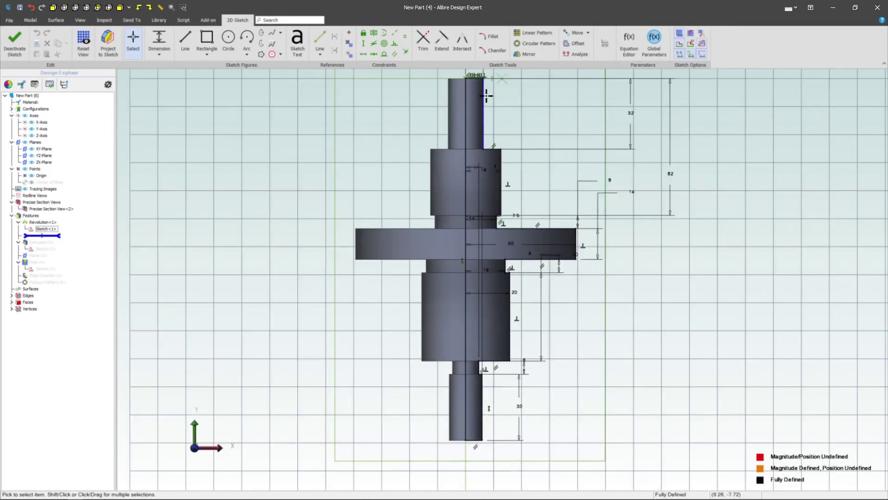
{"action": "scroll", "coordinate": [527, 278], "scroll_direction": "up", "scroll_amount": 1}
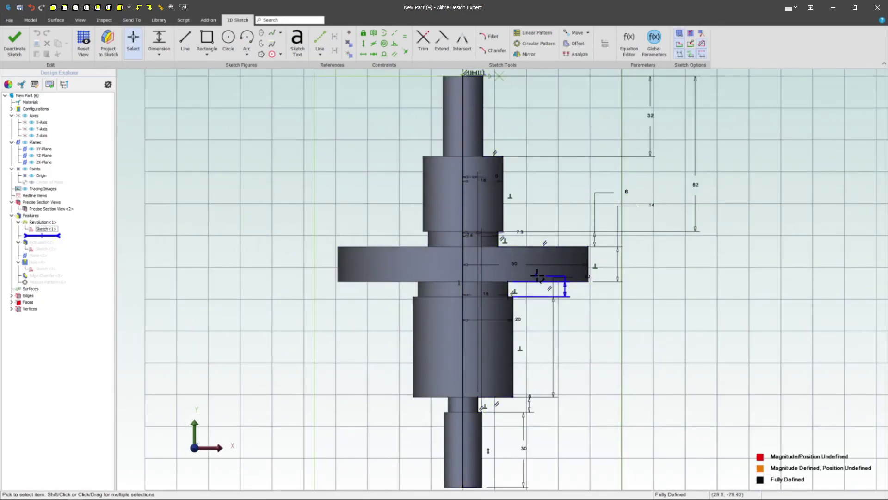
{"action": "left_click_drag", "start_coordinate": [552, 297], "coordinate": [599, 290]}
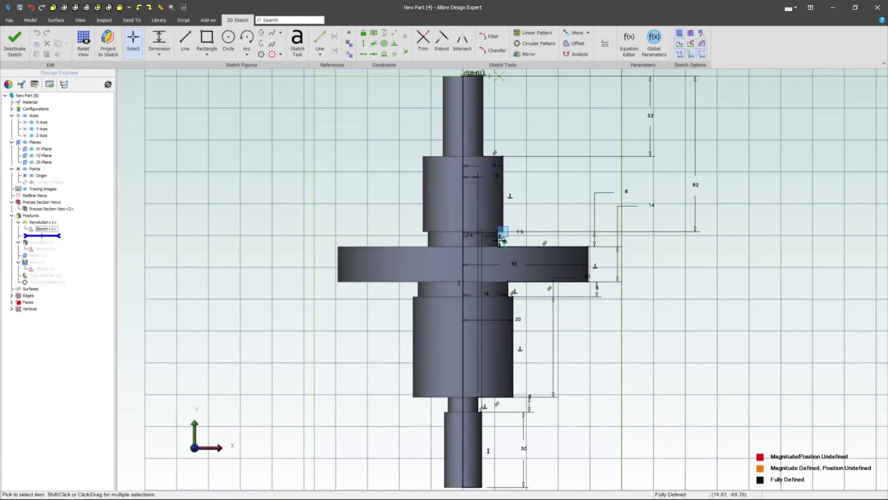
{"action": "left_click_drag", "start_coordinate": [511, 402], "coordinate": [586, 403]}
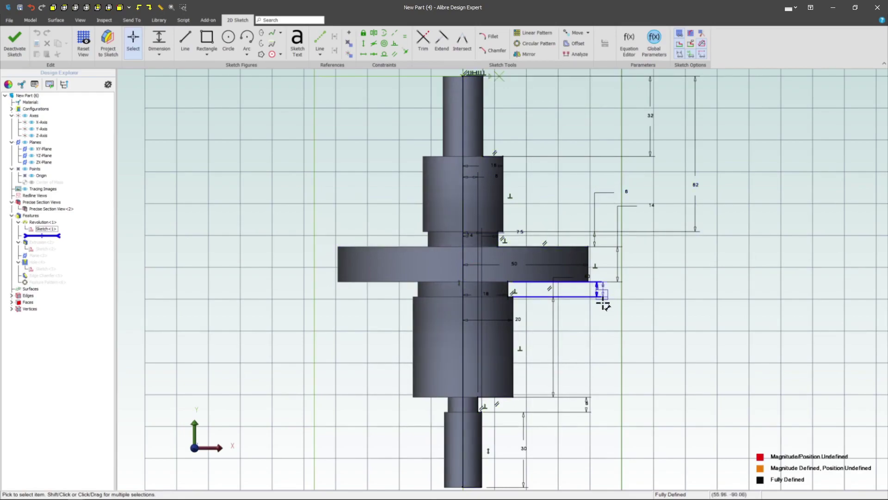
{"action": "left_click_drag", "start_coordinate": [604, 290], "coordinate": [602, 314]}
{"action": "left_click", "coordinate": [512, 291]}
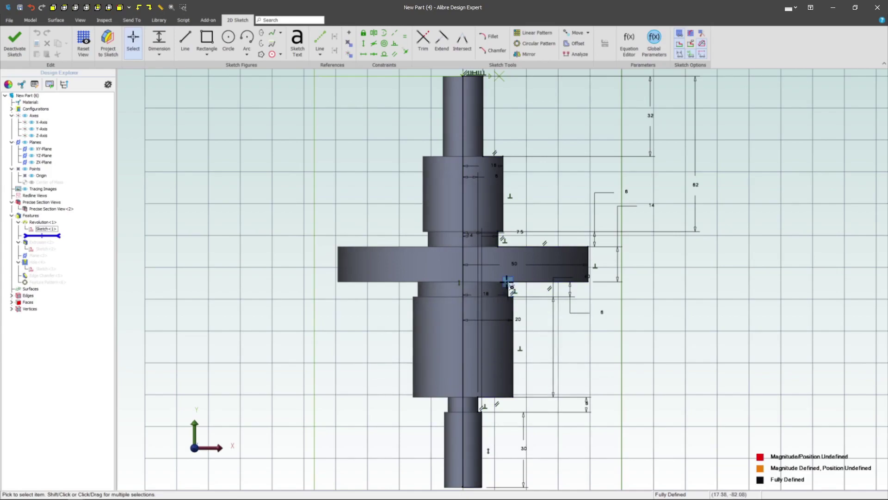
{"action": "left_click", "coordinate": [515, 308]}
{"action": "right_click", "coordinate": [362, 200]}
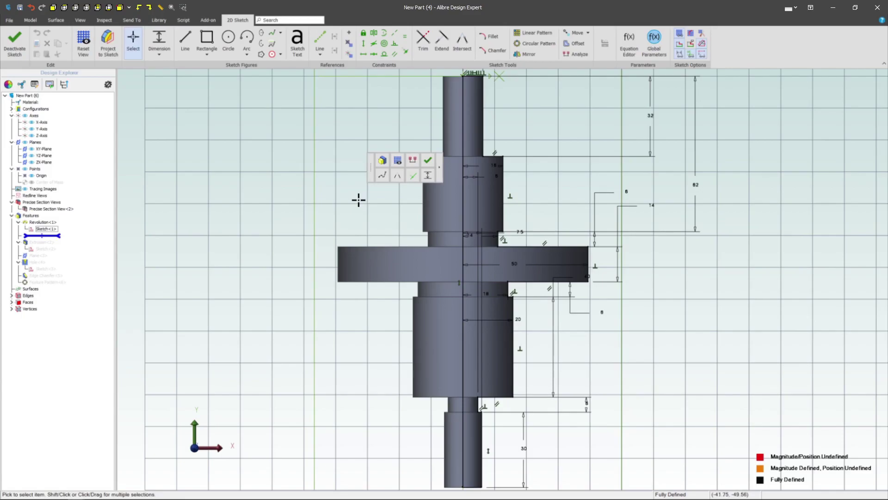
- Exit Sketch<1>, regenerate up to the last feature, and view the part isometrically
{"action": "left_click", "coordinate": [359, 200]}
{"action": "left_click", "coordinate": [14, 42]}
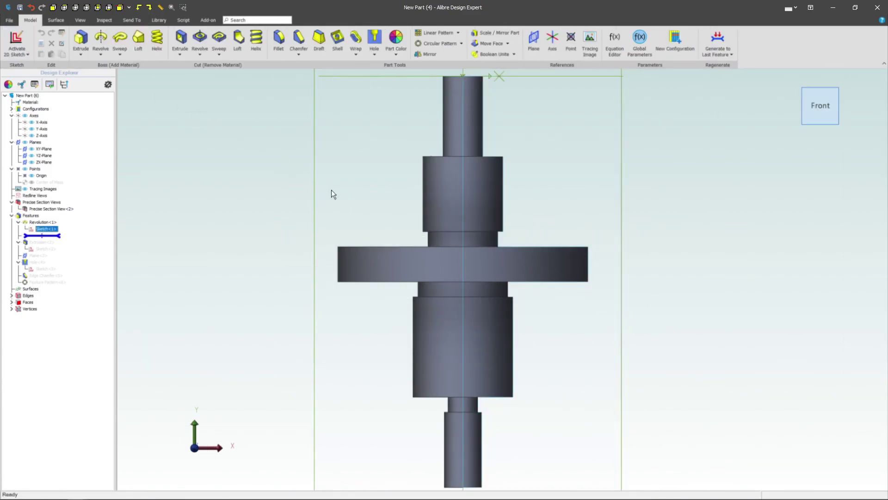
{"action": "left_click", "coordinate": [720, 41]}
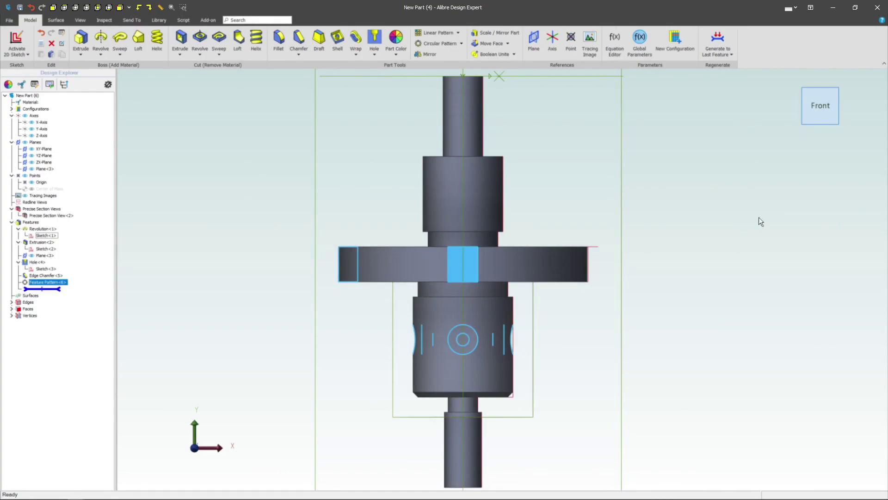
{"action": "left_click", "coordinate": [838, 91]}
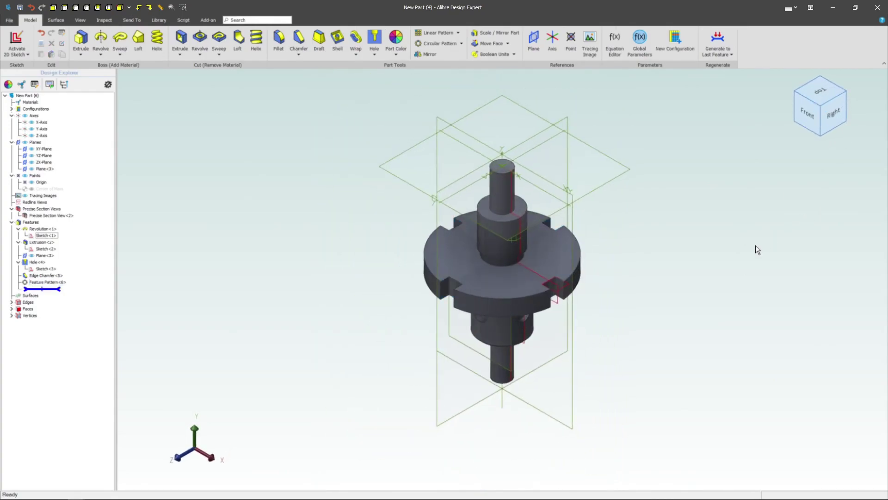